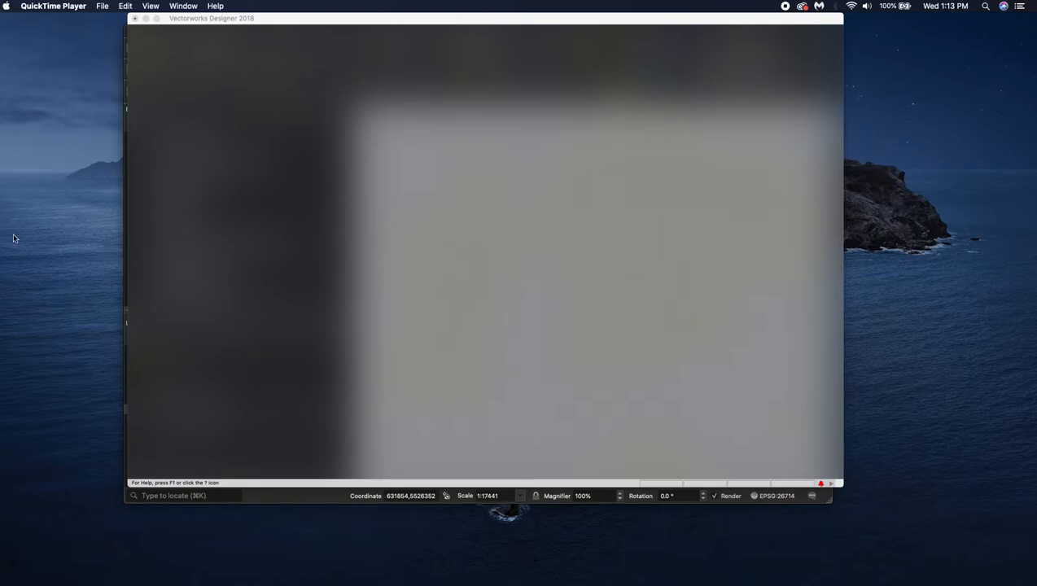
Step: Switch to Vectorworks and create a new blank document
click(336, 18)
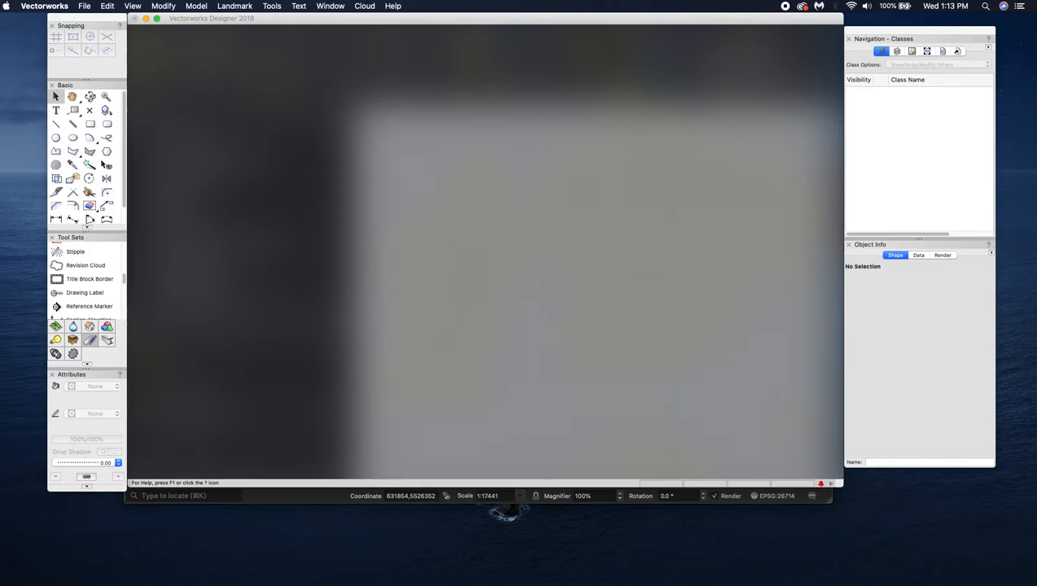
click(86, 8)
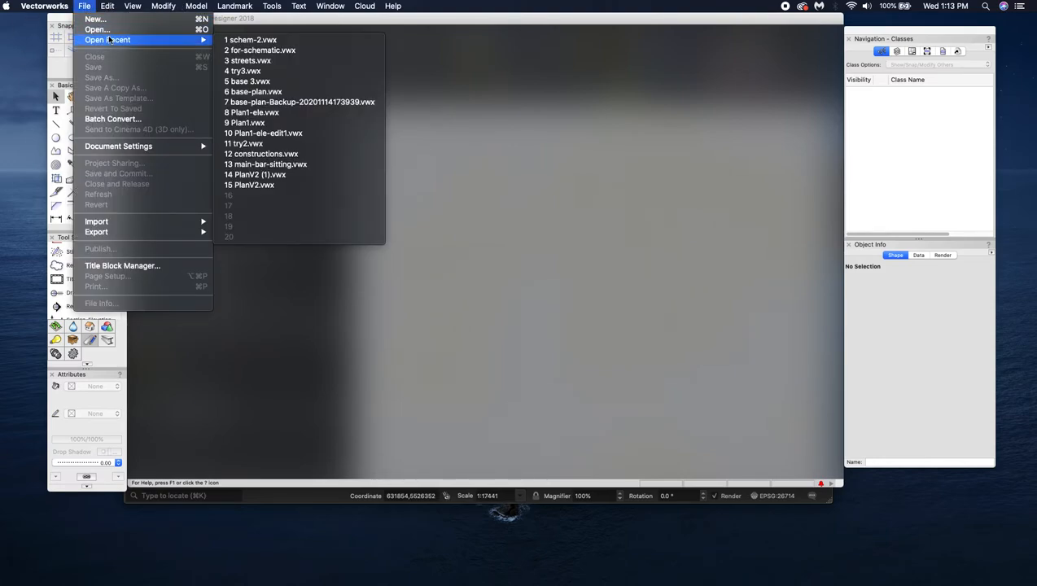
click(104, 20)
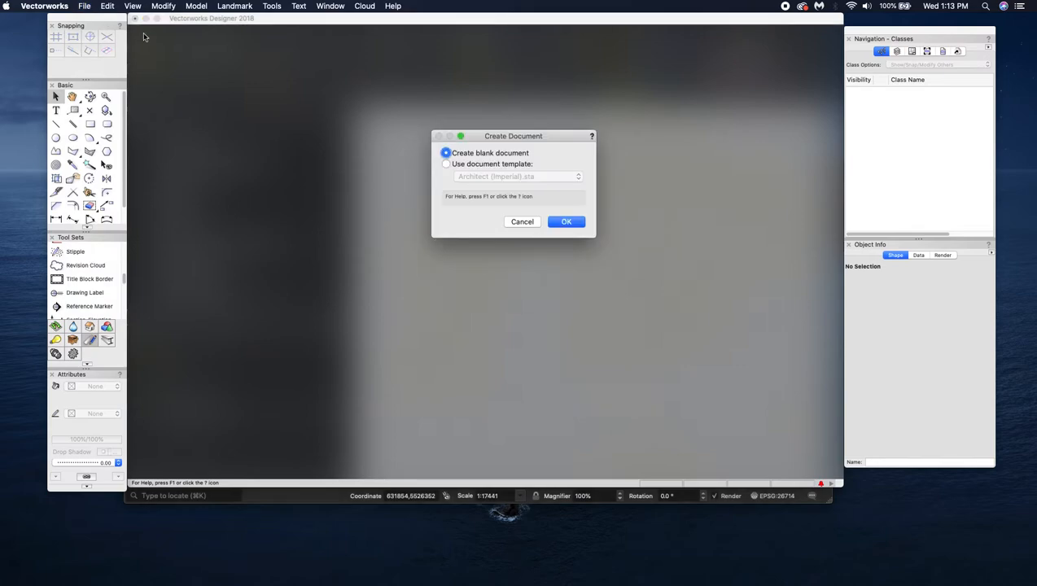
click(568, 222)
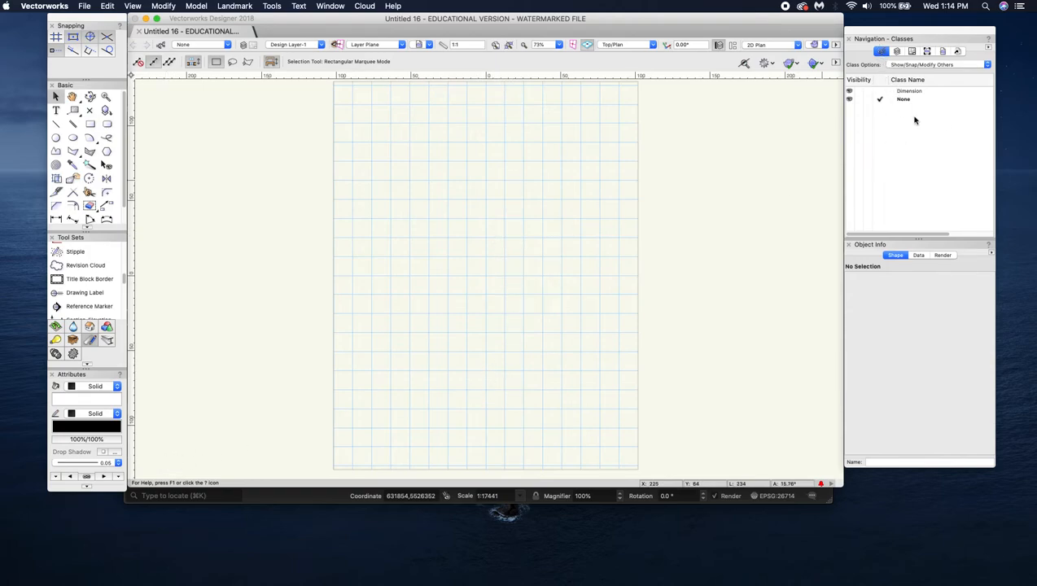
Step: Look through the document's design layers, sheet layers and viewports, and check the list of available active layers
click(898, 51)
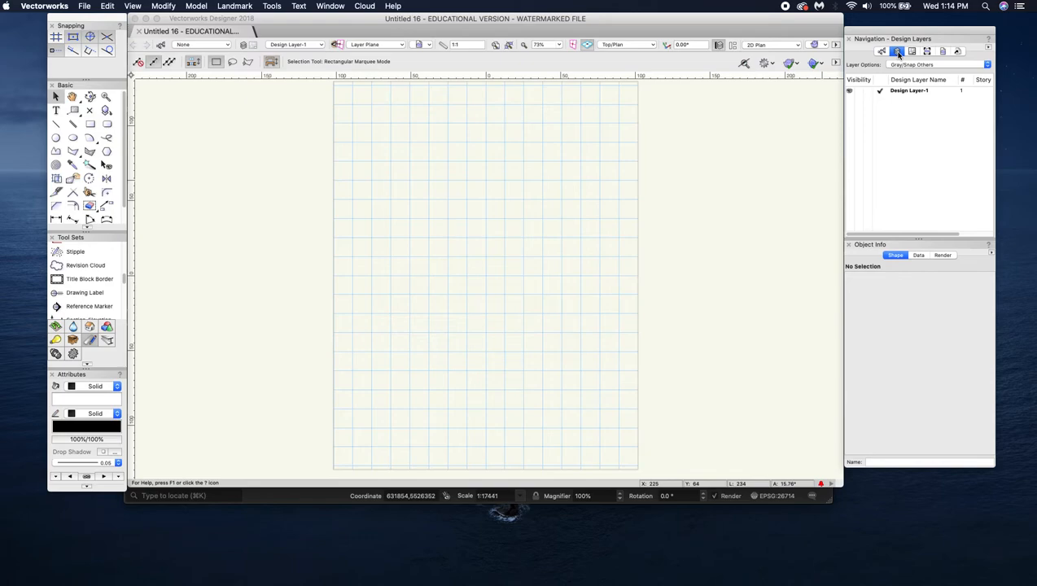
click(911, 52)
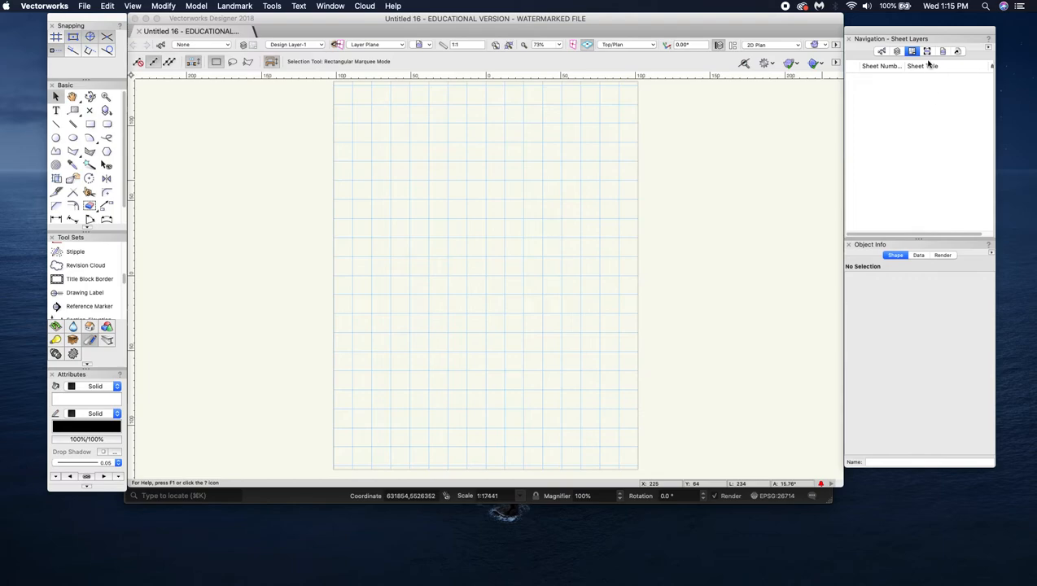
click(927, 51)
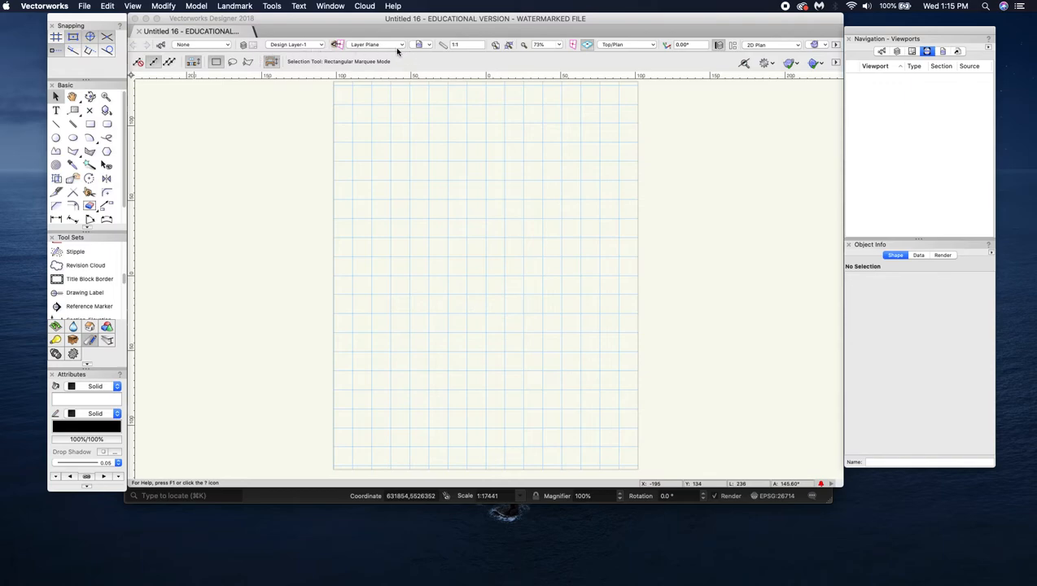
click(319, 44)
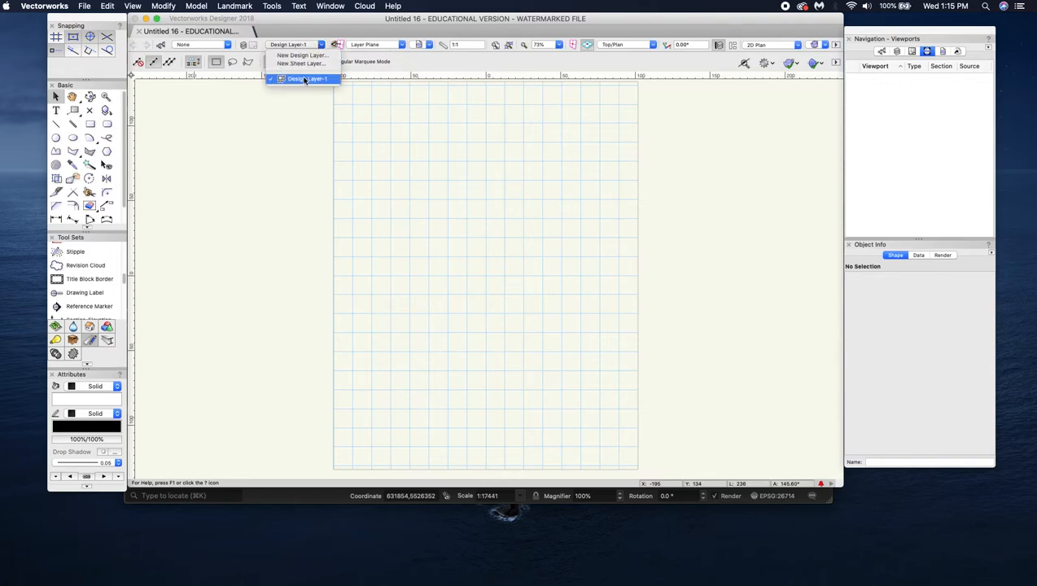
click(301, 20)
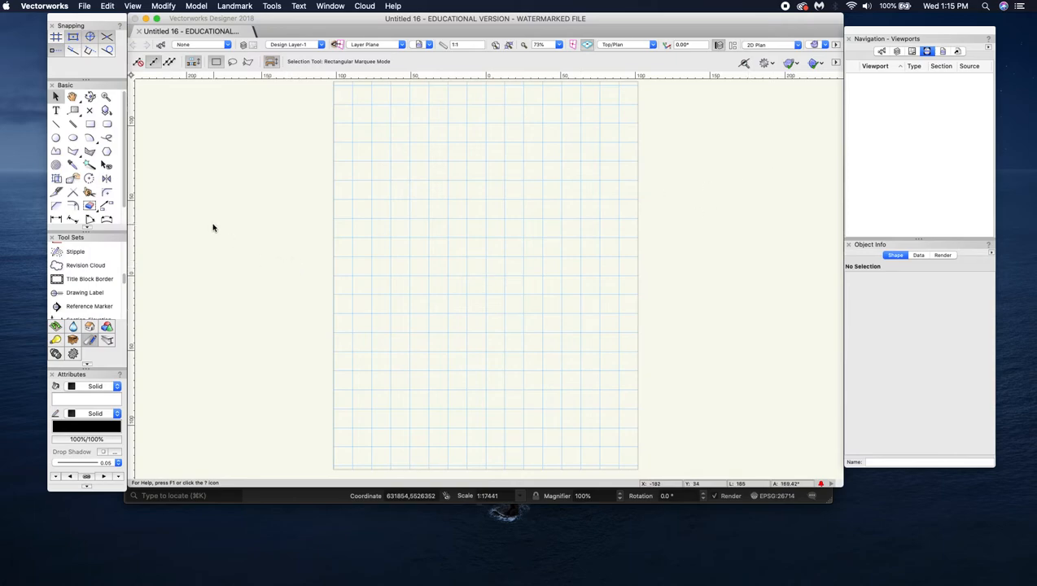
Step: Set the document's length units to Meters with a decimal precision of .01
click(84, 7)
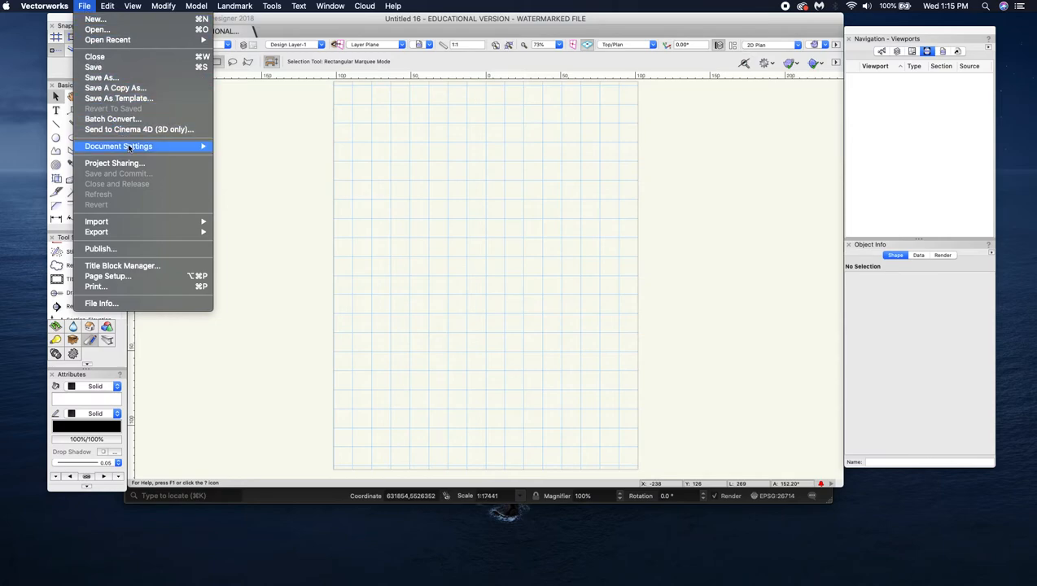
mouse_move(195, 147)
click(246, 166)
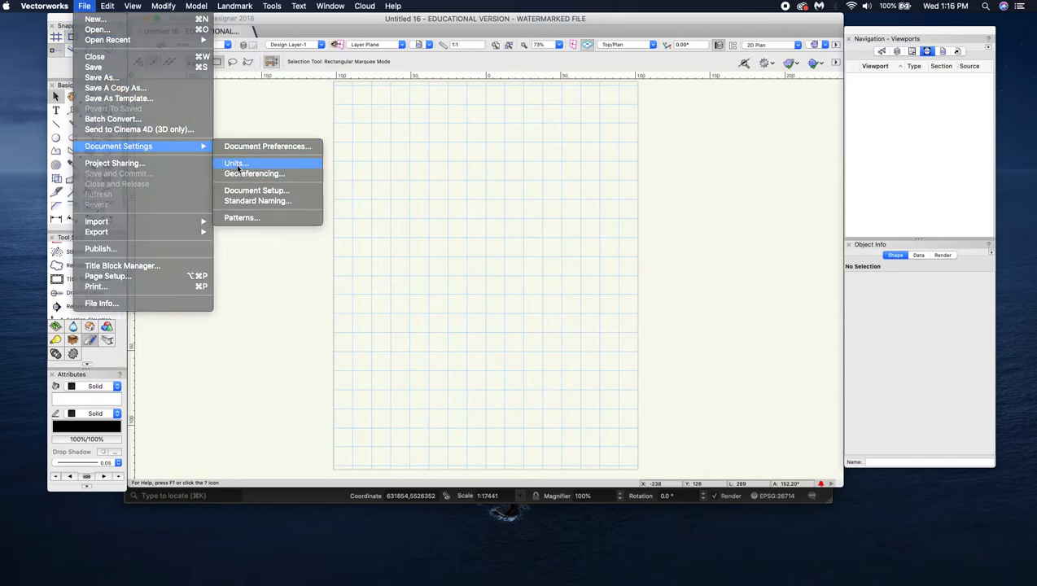
click(350, 111)
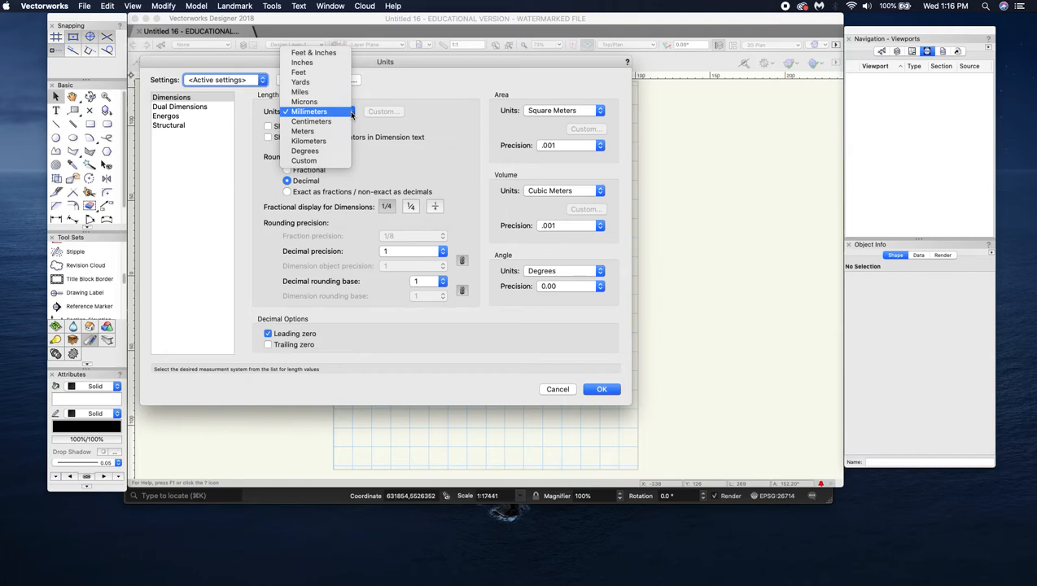
click(326, 132)
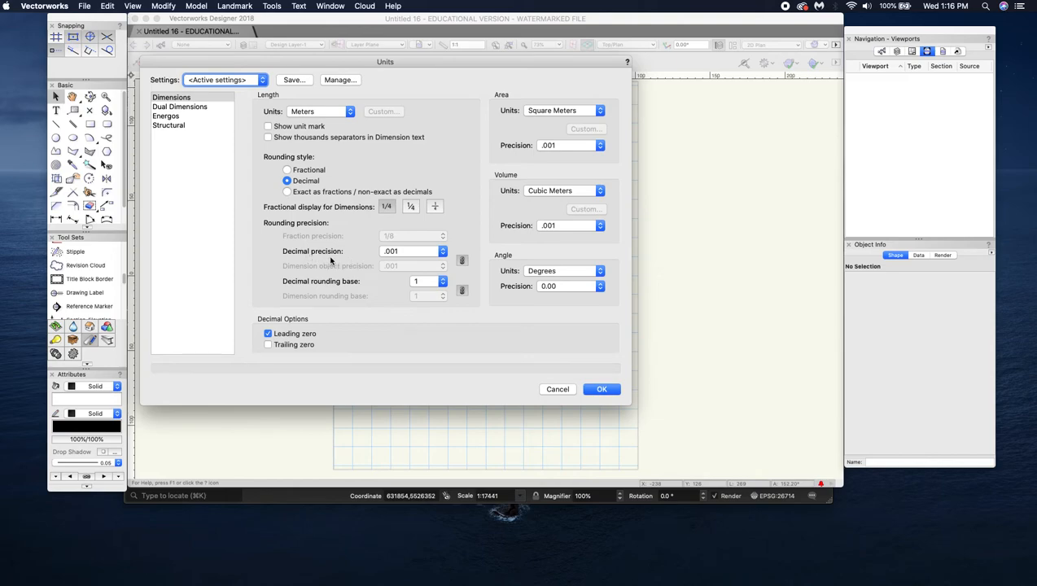
click(428, 253)
click(419, 244)
click(602, 390)
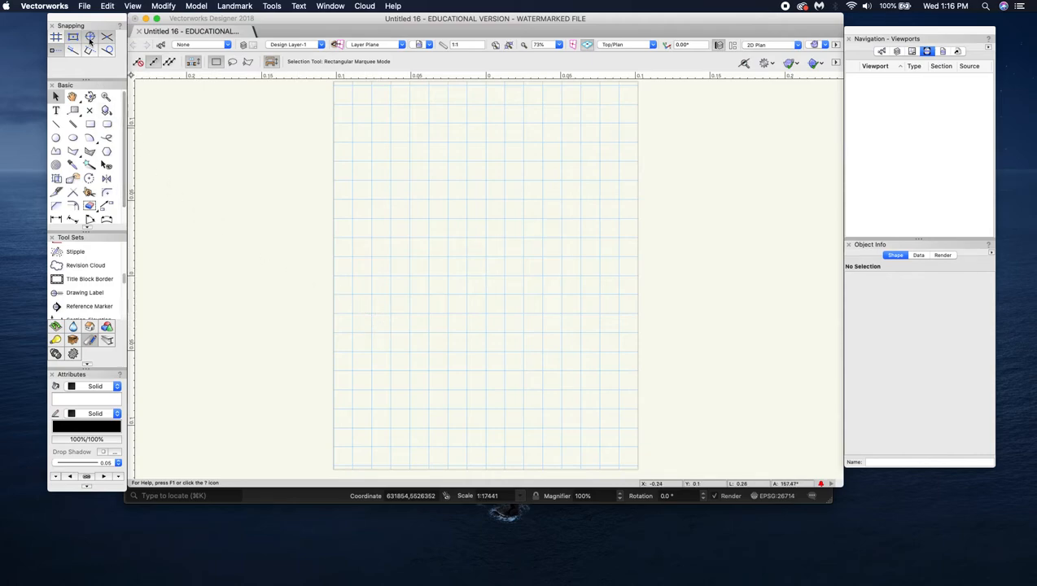
Step: Open the document georeferencing settings and set the projection to WKT (Well Known Text)
click(84, 6)
mouse_move(207, 147)
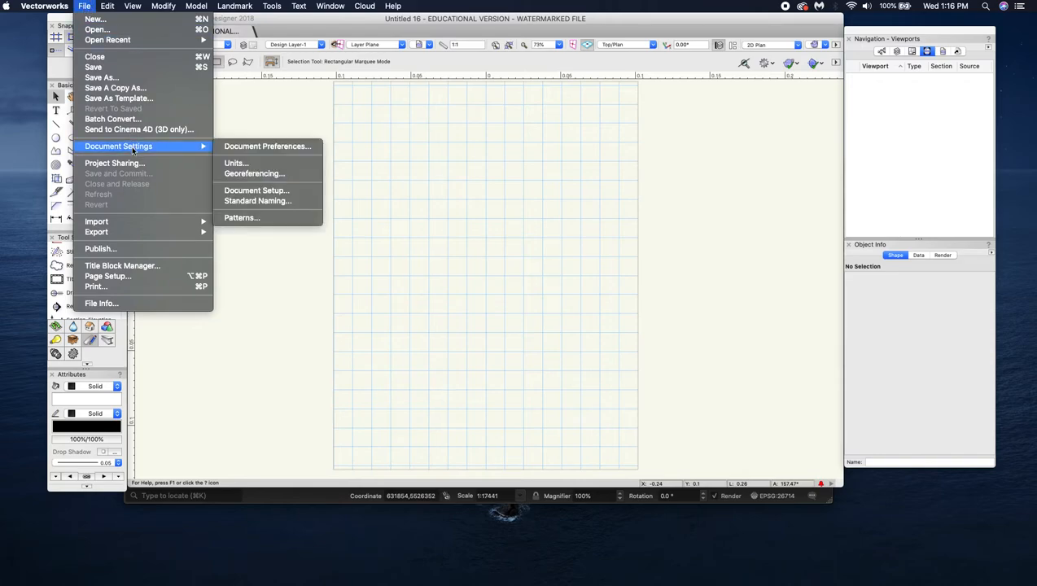
click(255, 173)
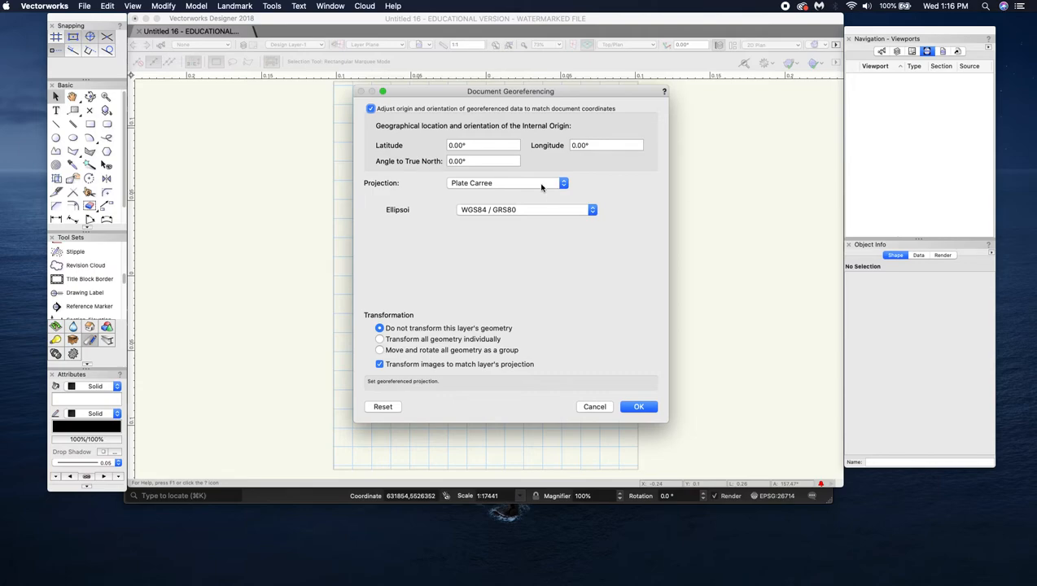
click(503, 184)
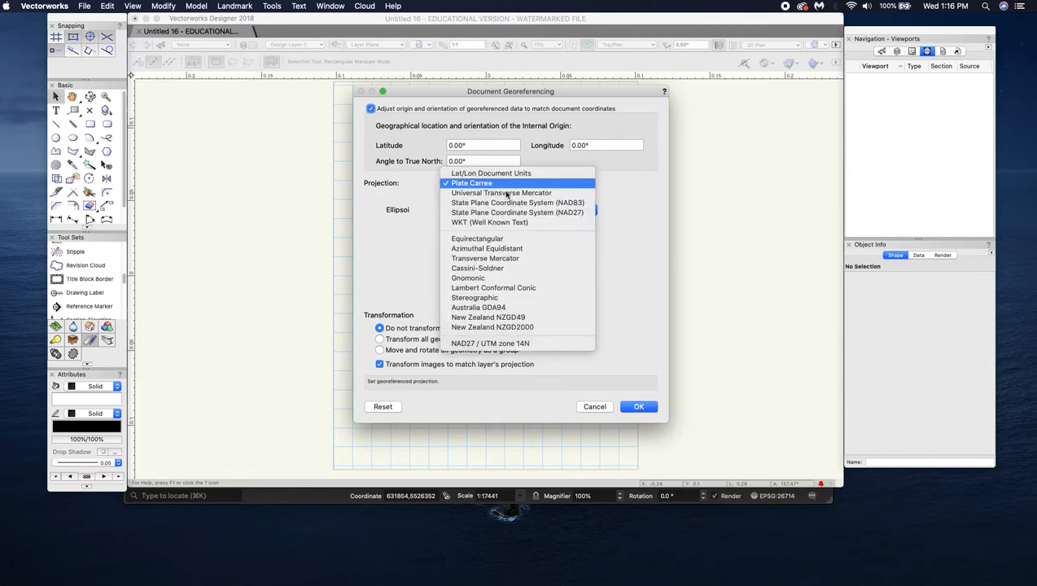
click(484, 222)
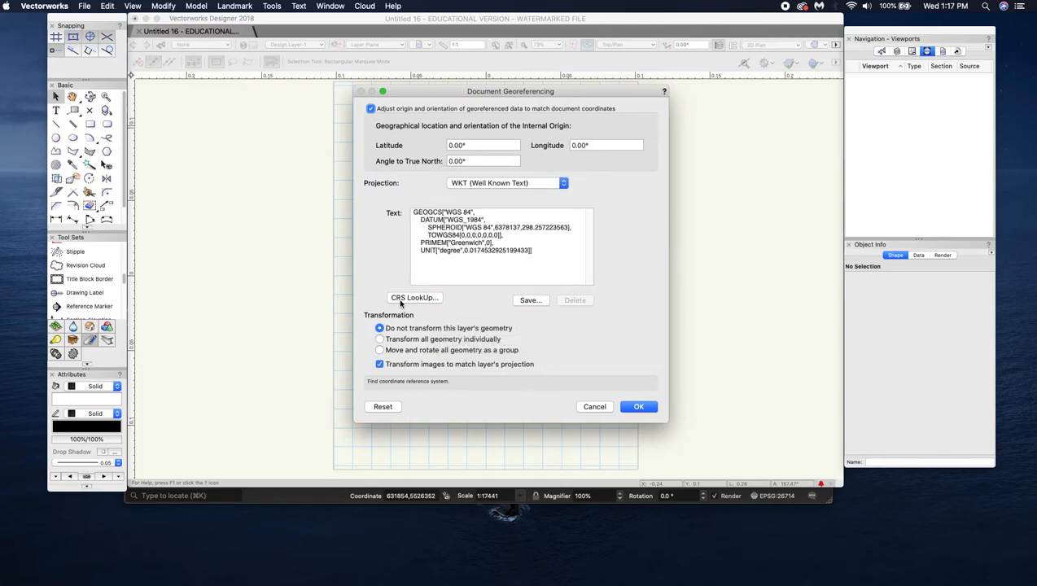
Step: Look up nad27, assign NAD27 / UTM zone 14N (EPSG 26714), and turn off adjusting georeferenced data's origin and orientation to match document coordinates
click(408, 299)
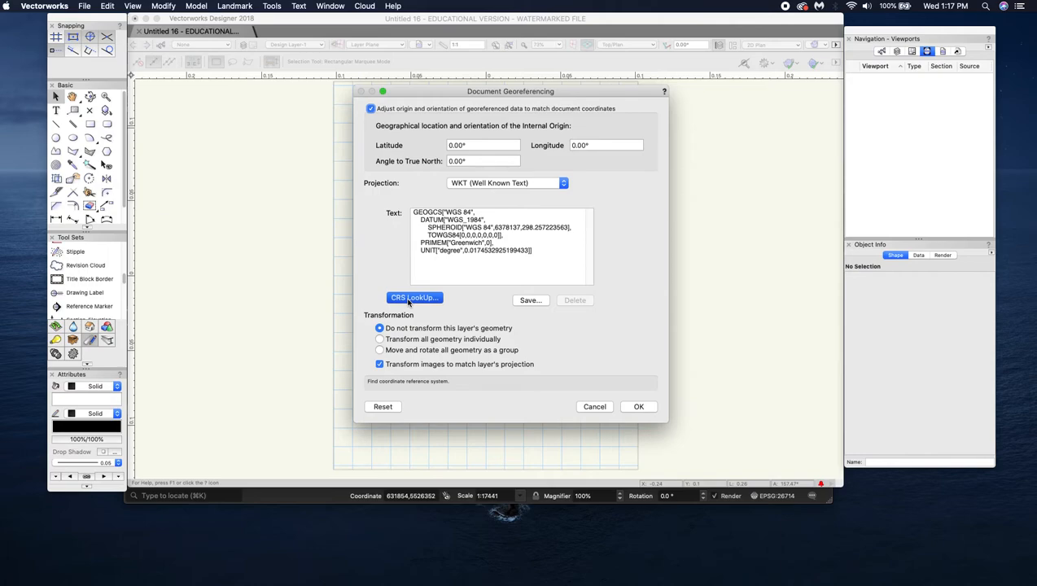
click(409, 299)
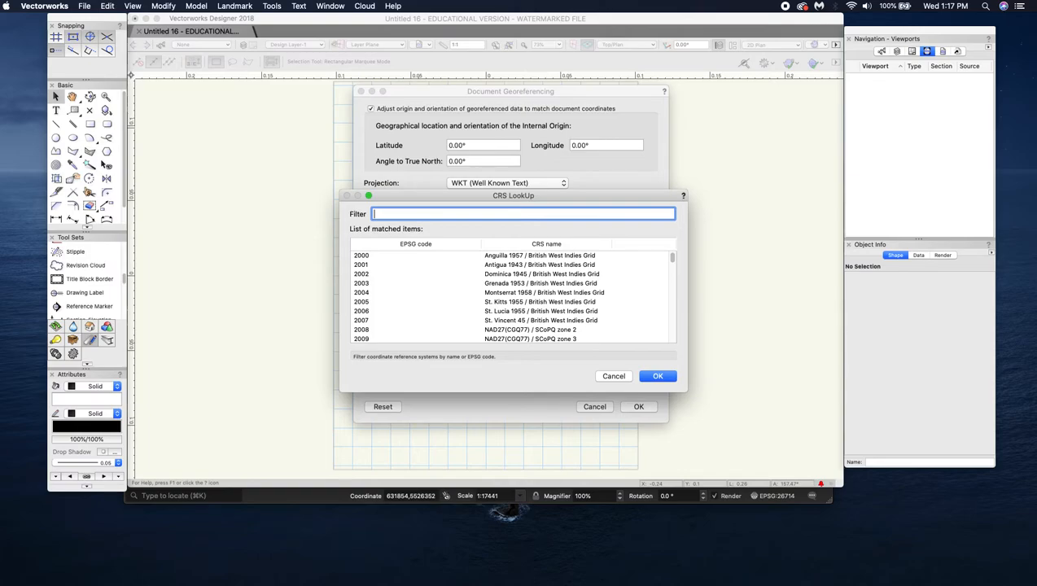
text(ad27)
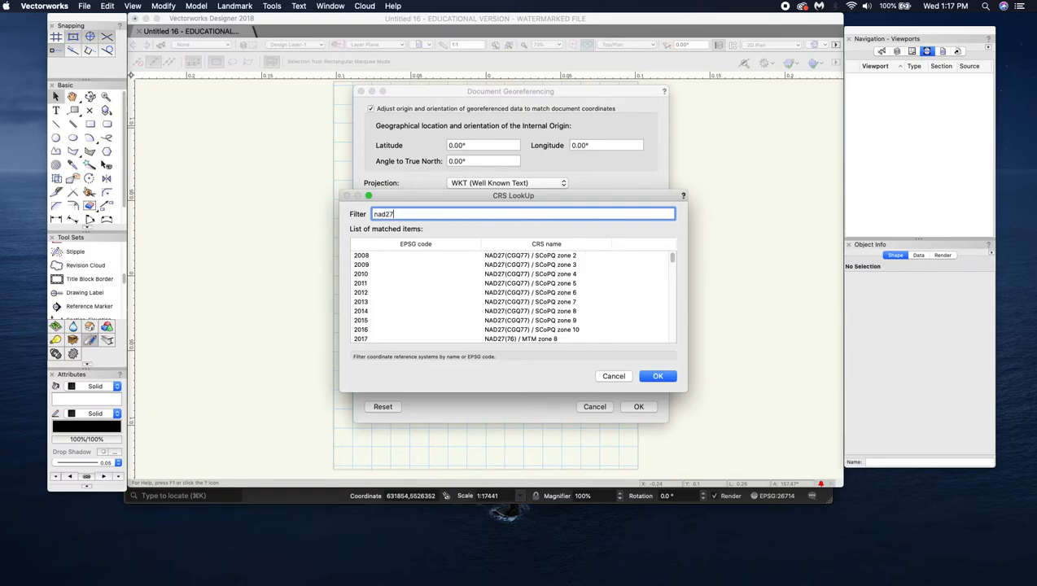
drag(672, 259, 672, 288)
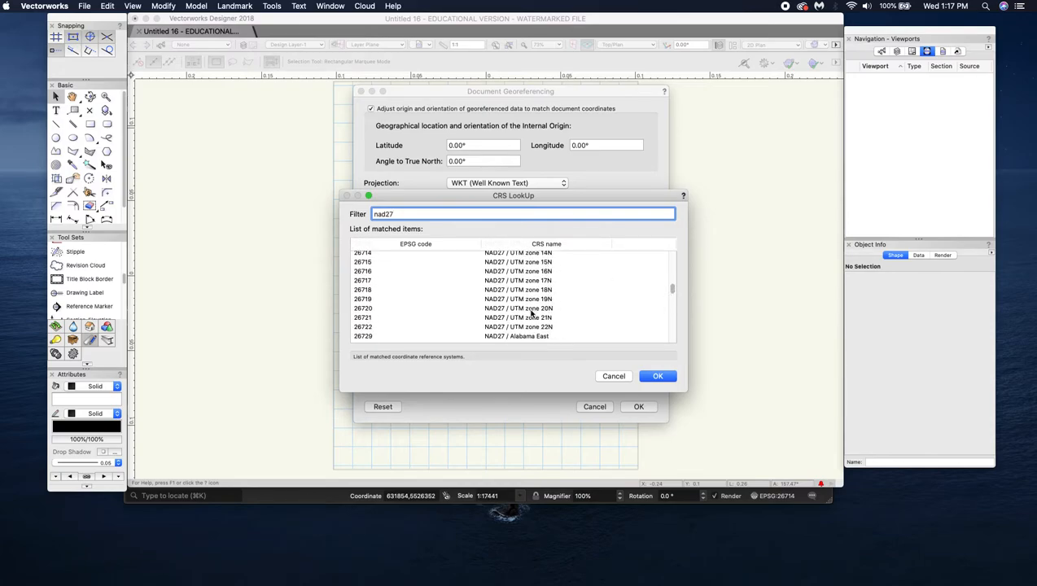
click(528, 252)
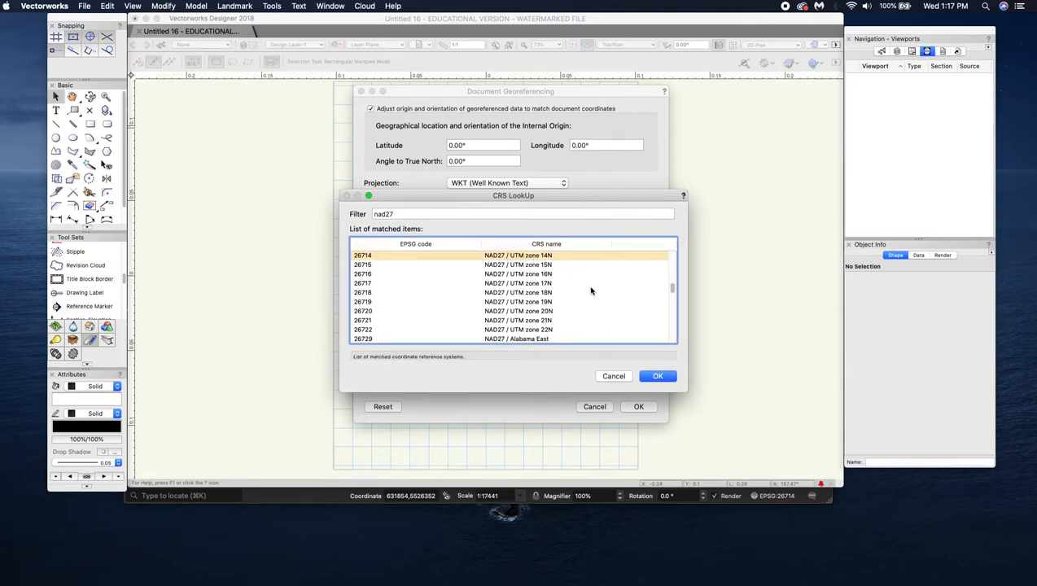
click(658, 377)
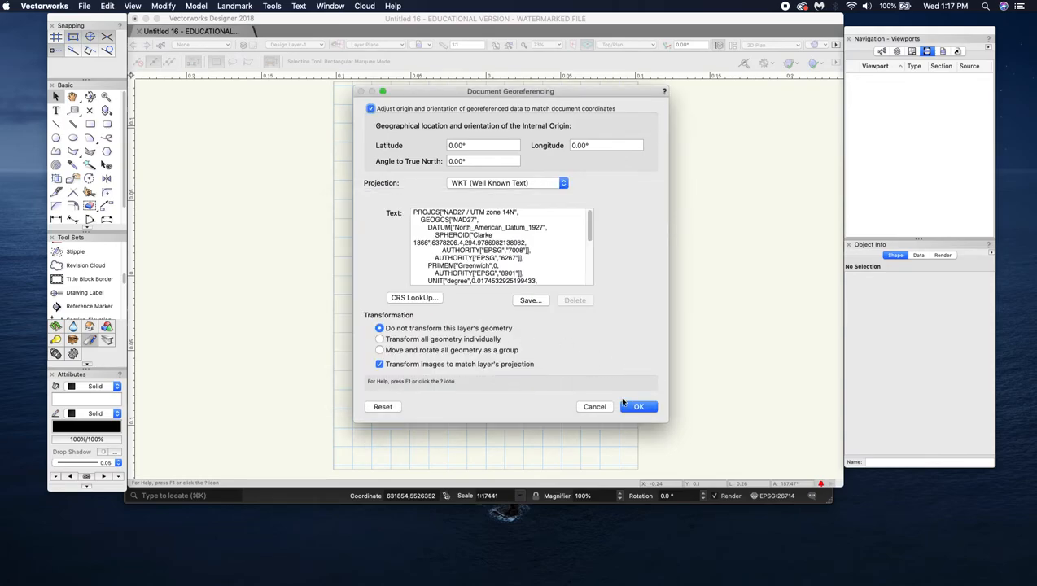
click(371, 108)
click(640, 406)
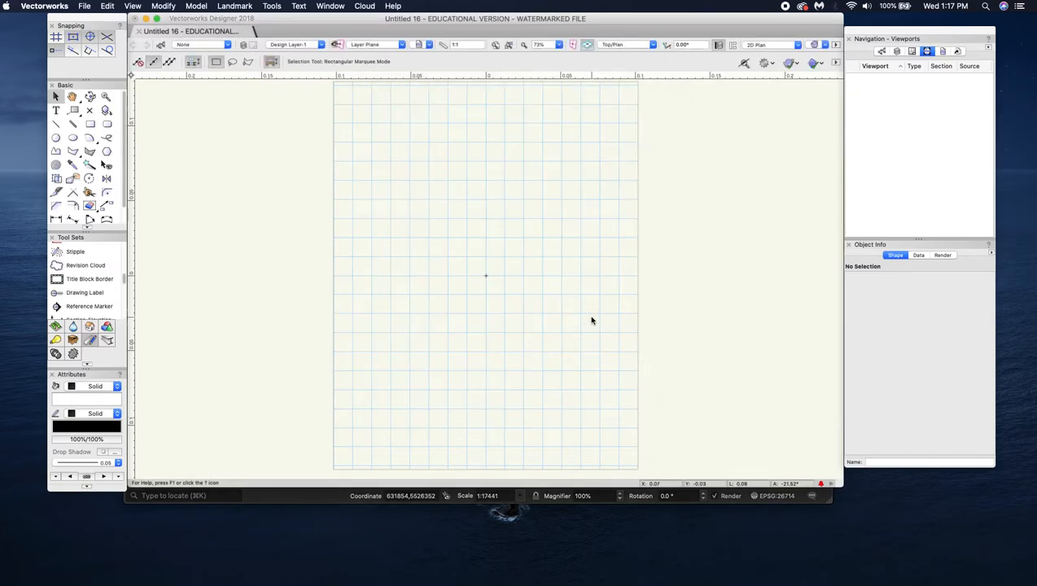
Step: Edit Design Layer-1 to make it georeferenced with the document's projection
click(897, 51)
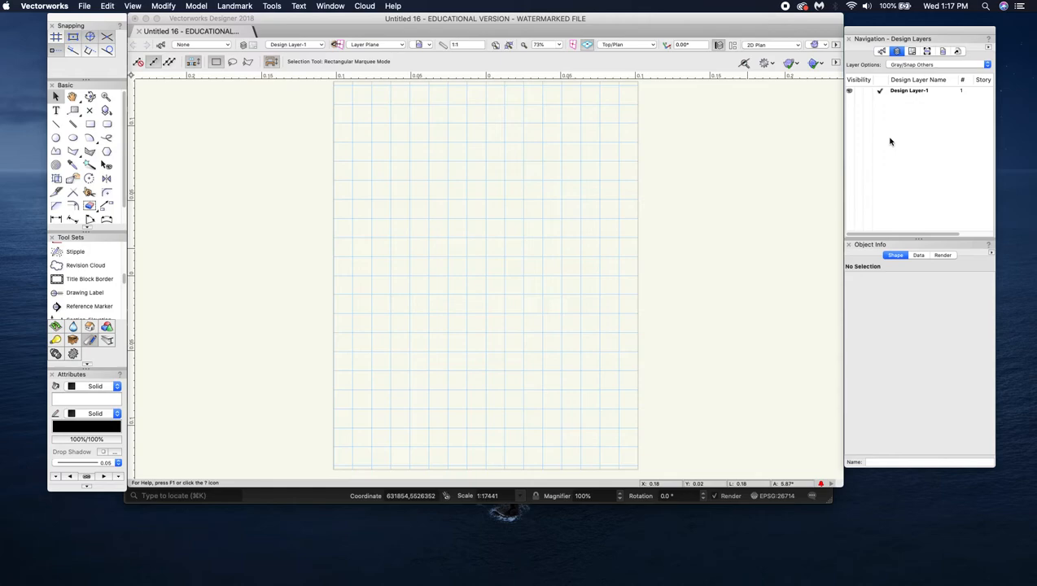
right_click(890, 142)
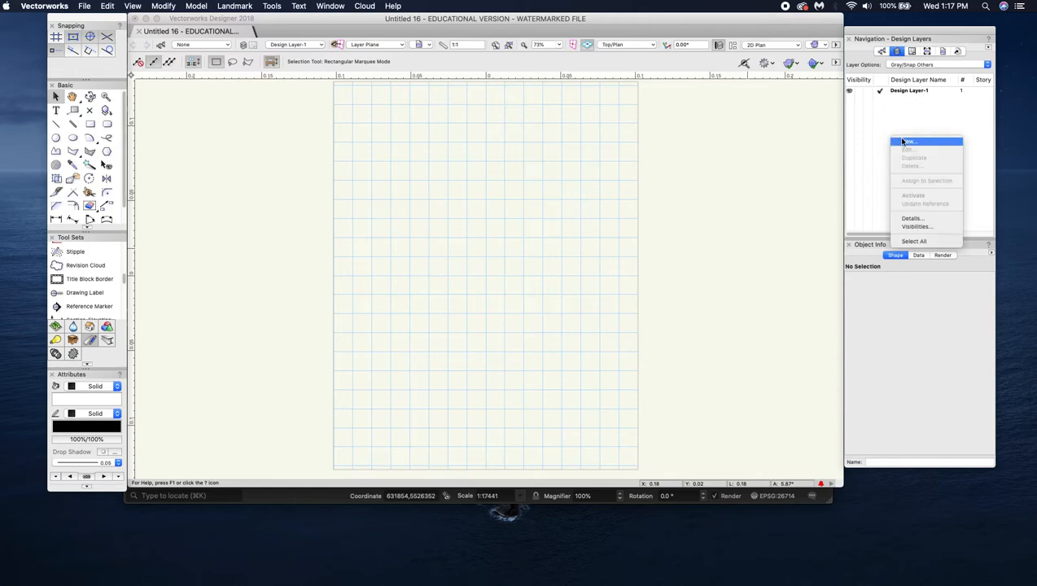
click(885, 35)
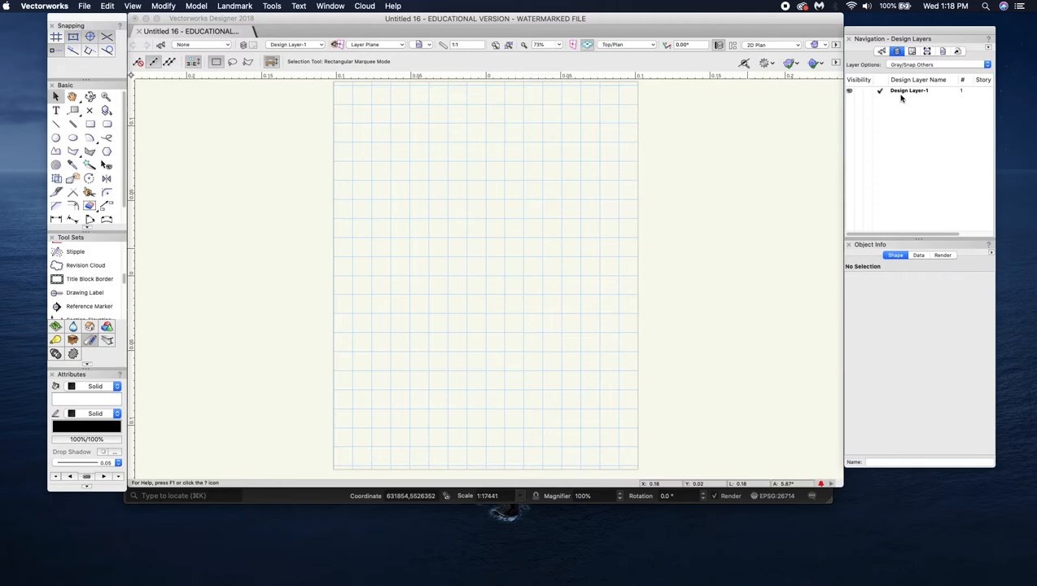
click(903, 92)
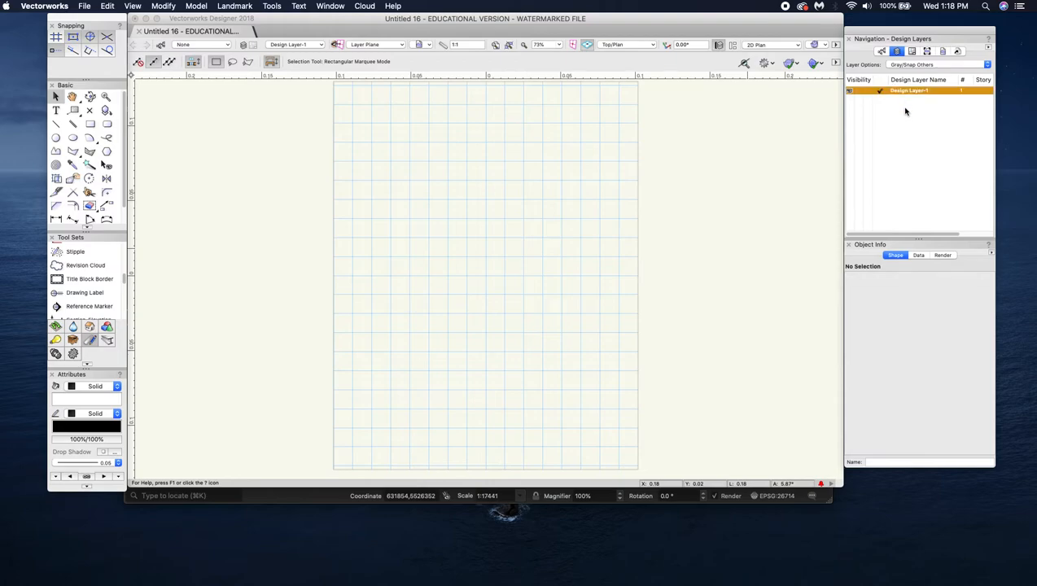
right_click(899, 93)
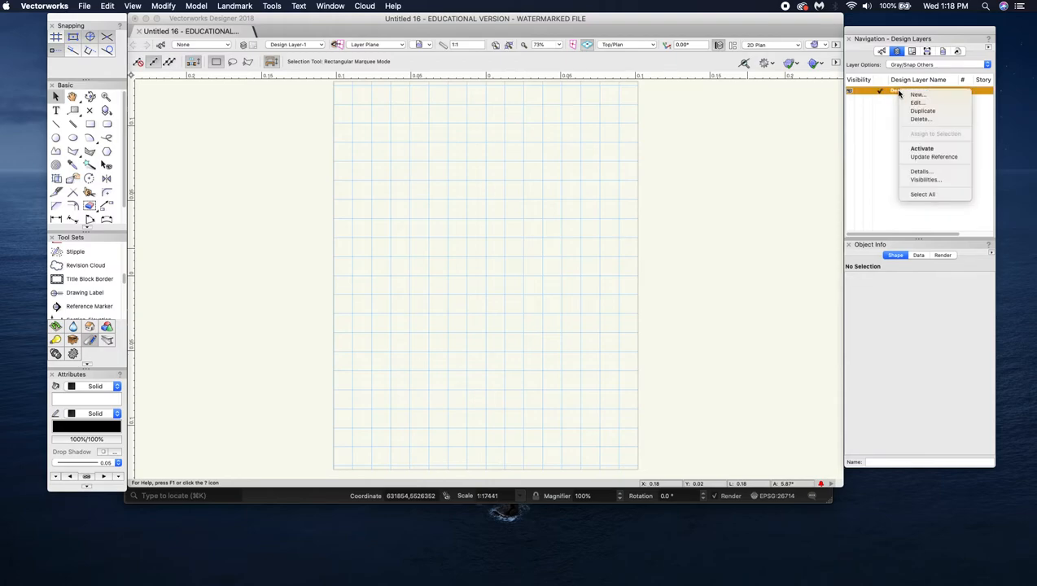
click(918, 102)
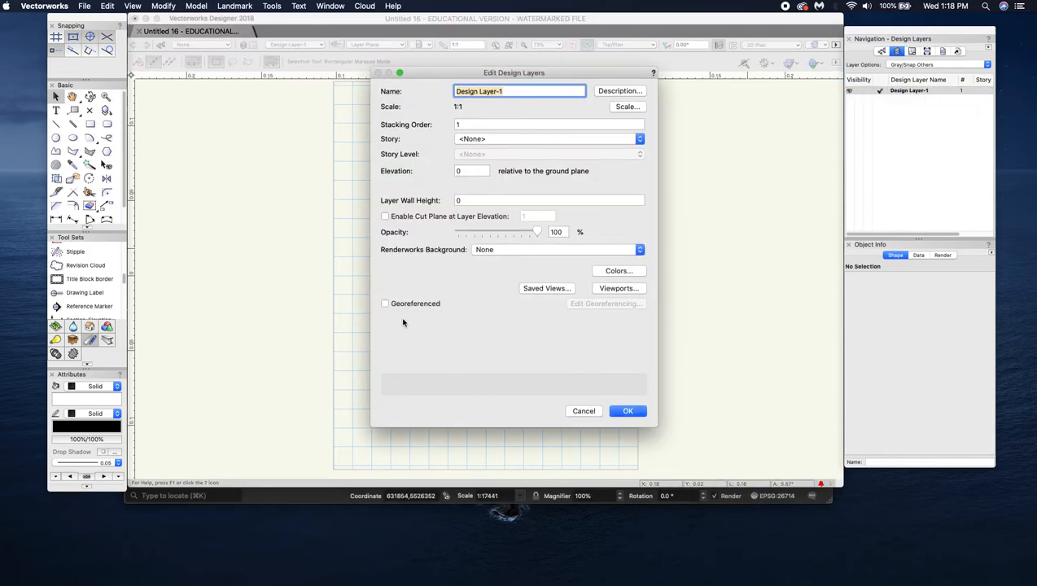
click(385, 304)
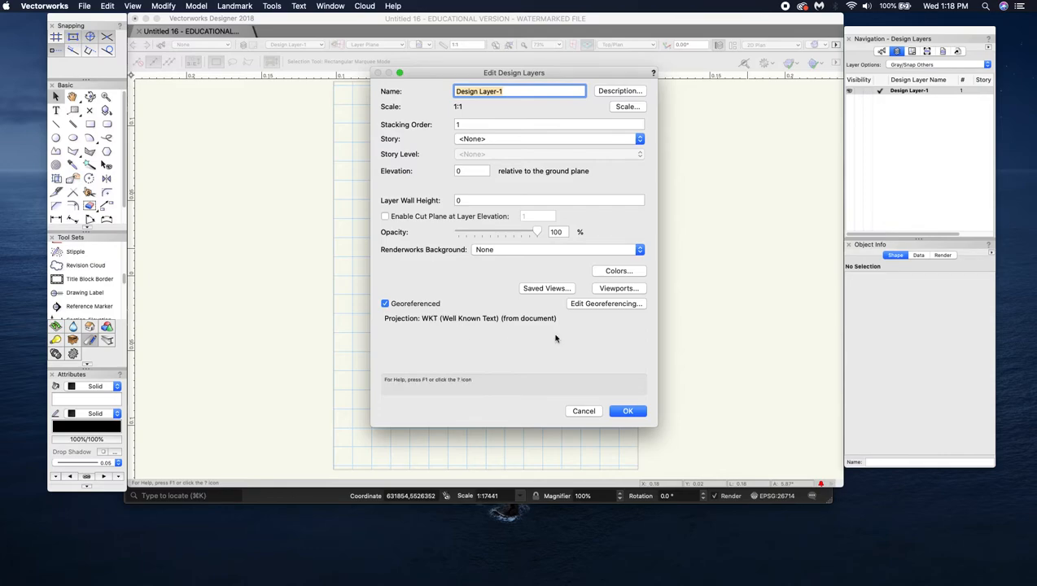
click(629, 412)
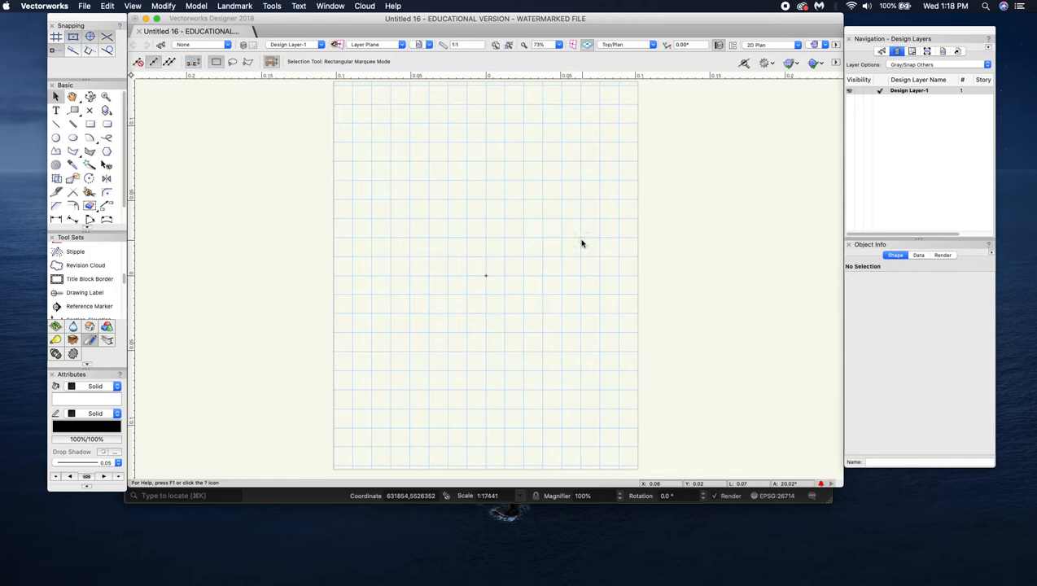
Step: Create a new design layer named tiles
right_click(892, 169)
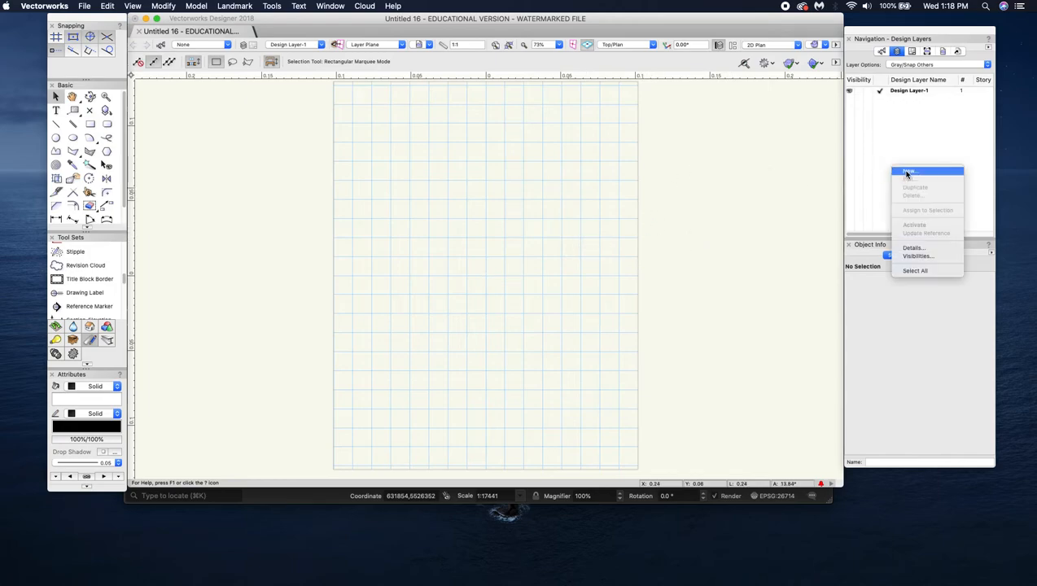
click(907, 171)
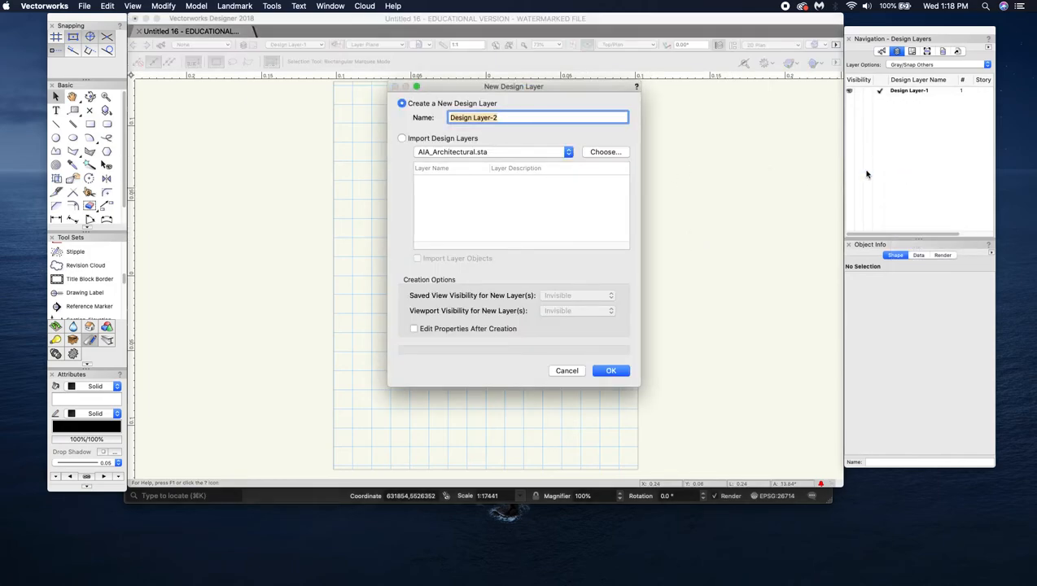
text(tiles)
key(Return)
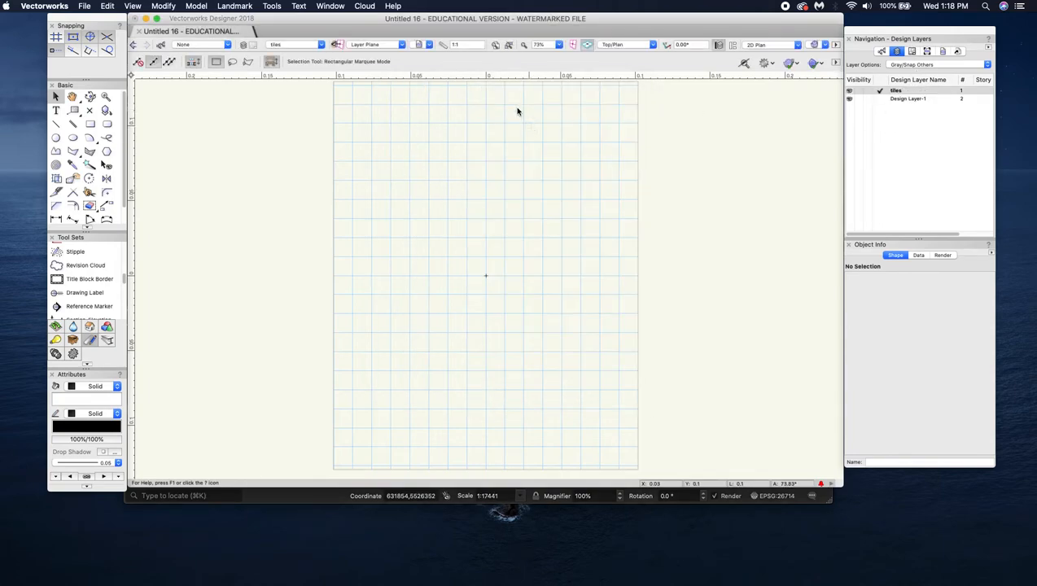
Step: Set the layer scale to 1:500 for all layers
click(443, 45)
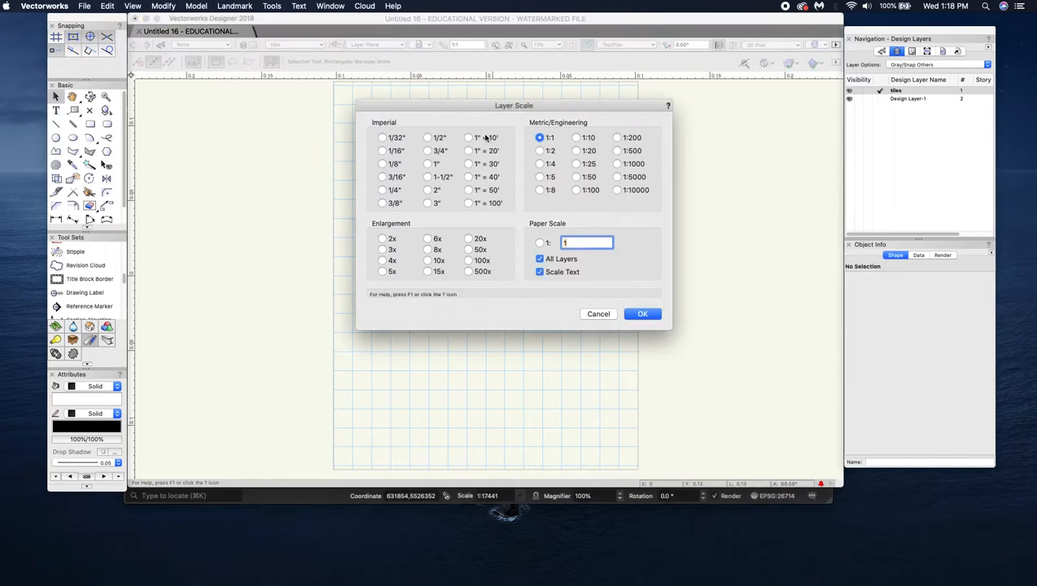
click(619, 151)
click(641, 314)
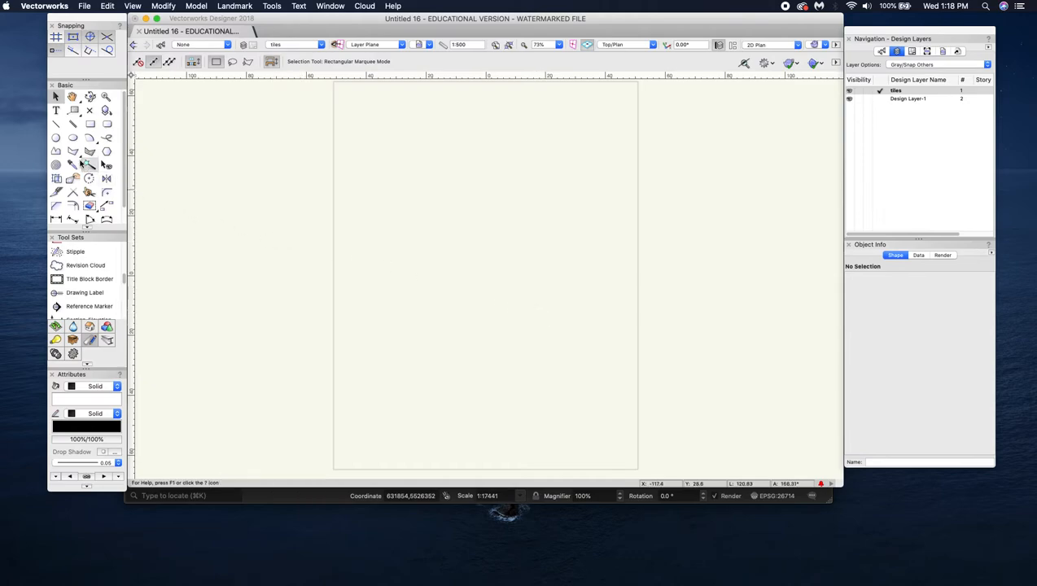
Step: Draw a rectangle about 17.11 m wide and 9.88 m high in the page's upper-left area on the tiles layer
click(89, 124)
click(352, 206)
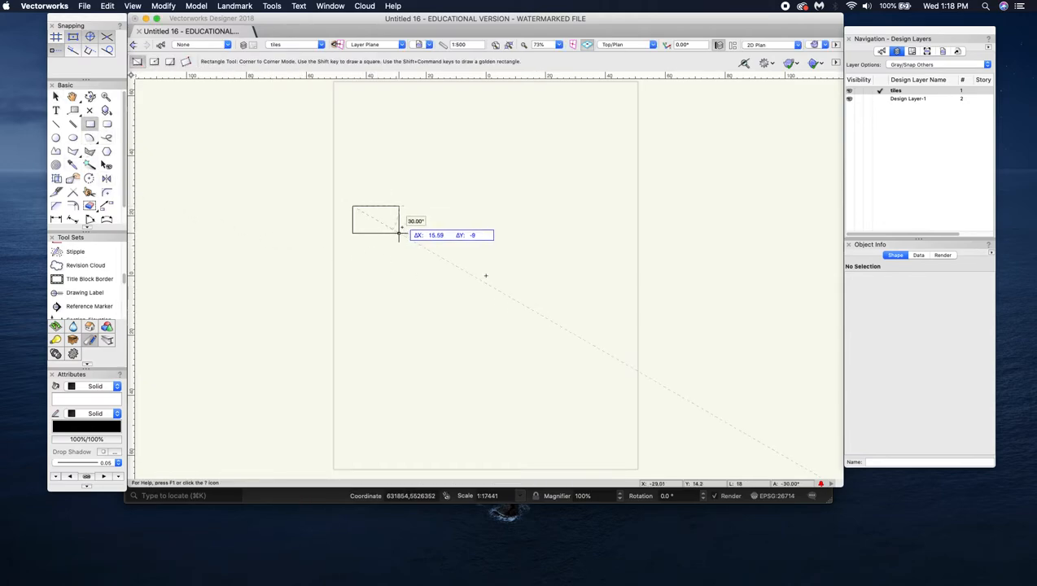
click(404, 236)
click(55, 96)
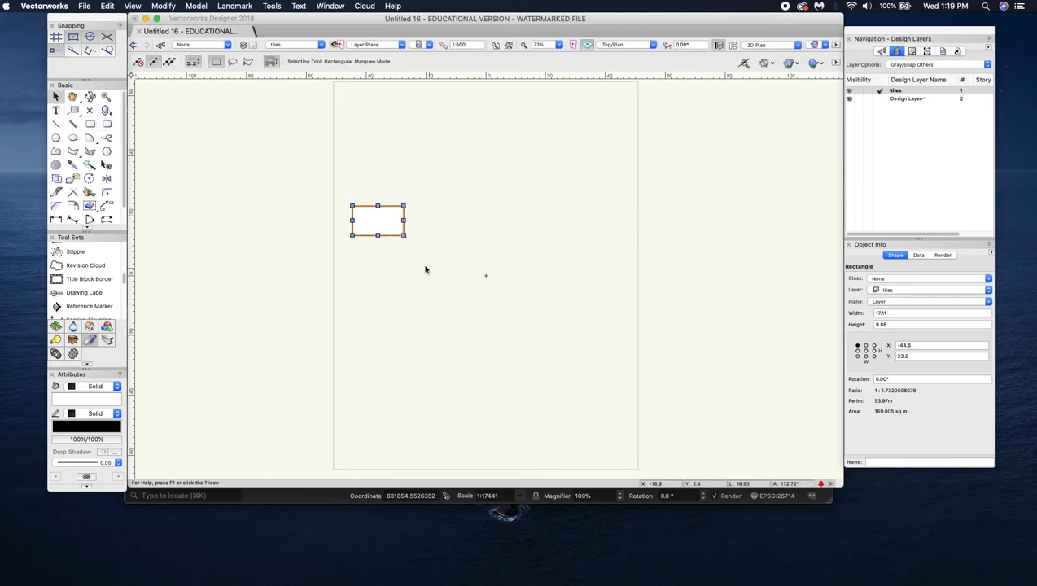
Step: Copy the rectangle twice and snap the copies edge to edge to form a horizontal row of three
alt+drag(378, 220, 404, 235)
click(486, 294)
key(super+d)
click(490, 274)
drag(494, 261, 454, 236)
click(366, 252)
Step: Copy the row of three rectangles directly below itself so the two rows adjoin, and clear the selection
drag(337, 192, 527, 272)
mouse_move(352, 233)
alt+mouse_down()
mouse_move(362, 285)
mouse_move(352, 235)
alt+mouse_up()
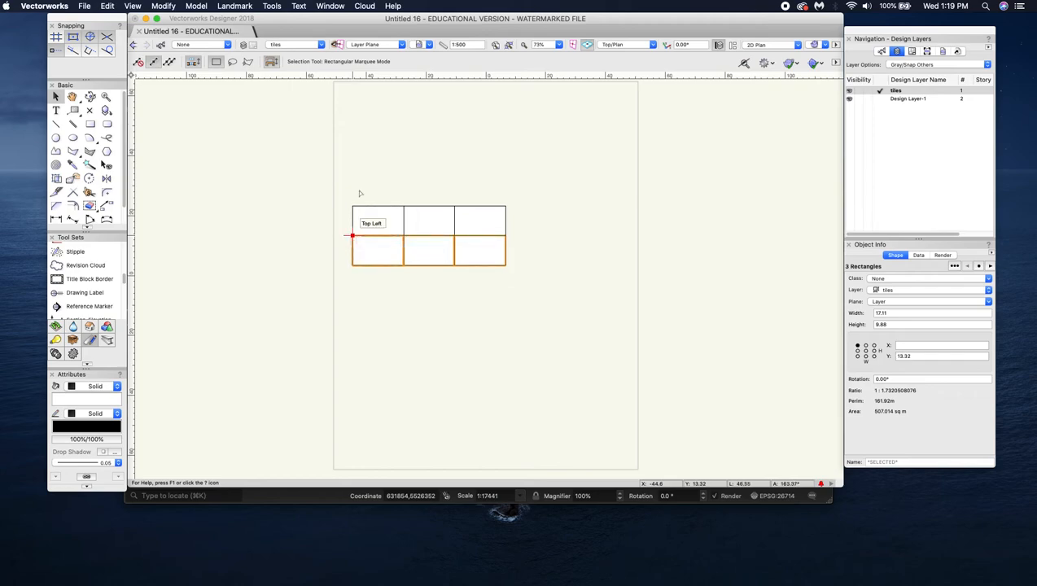
click(333, 184)
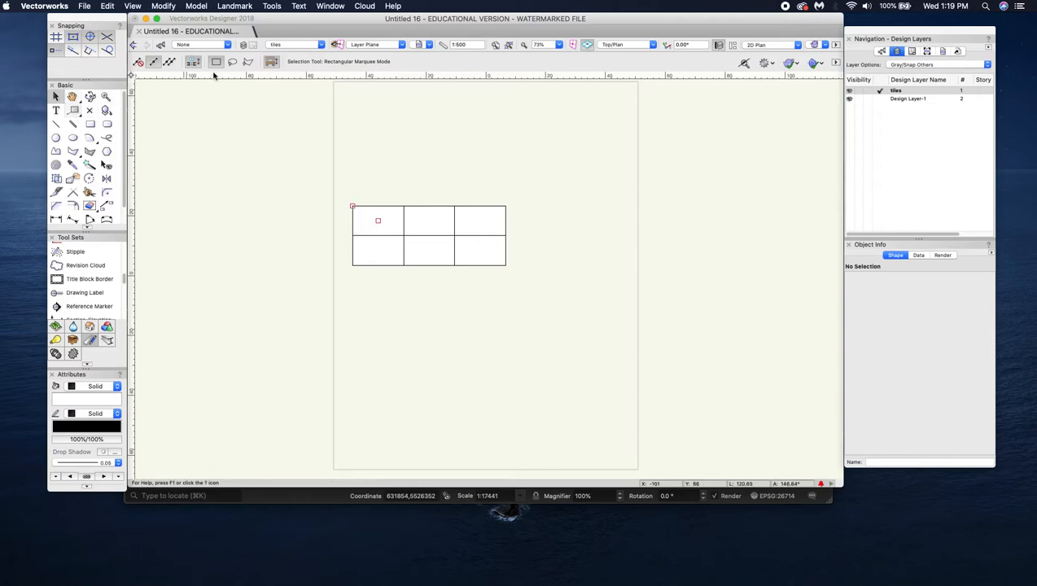
Step: Create a new class named upper in the document organization and make it the active class
click(245, 47)
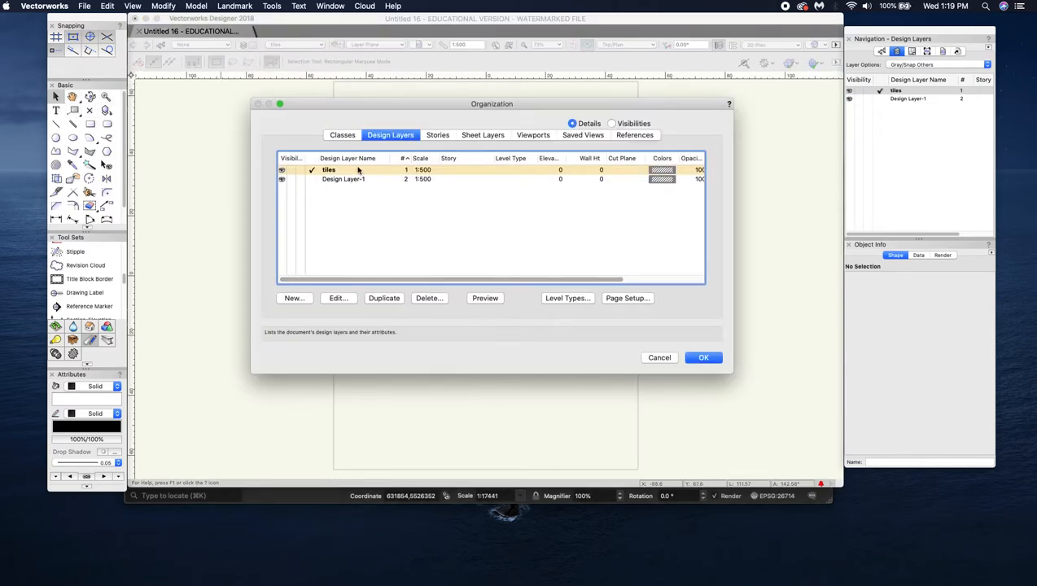
click(341, 137)
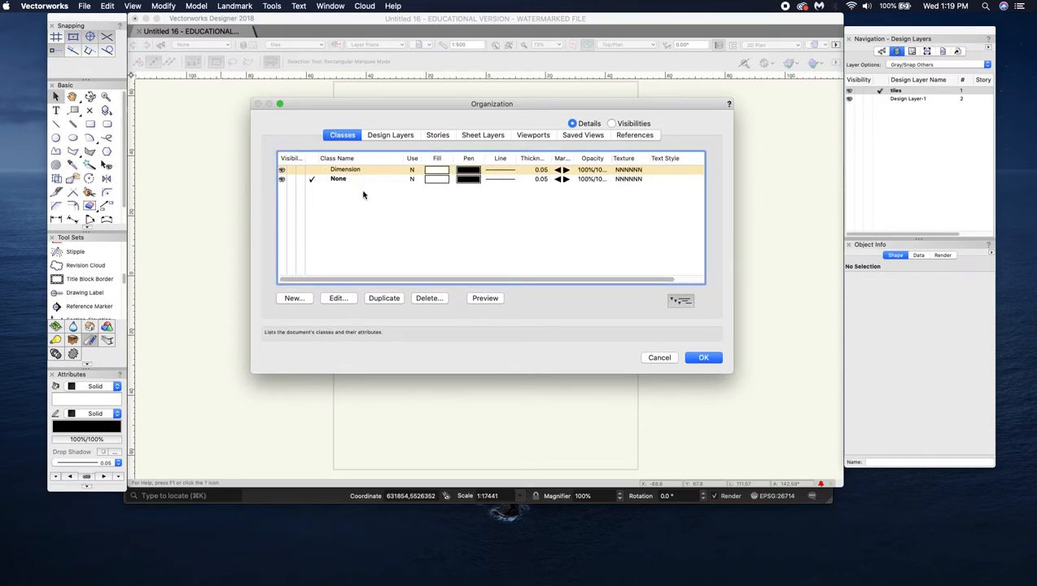
drag(409, 105, 409, 76)
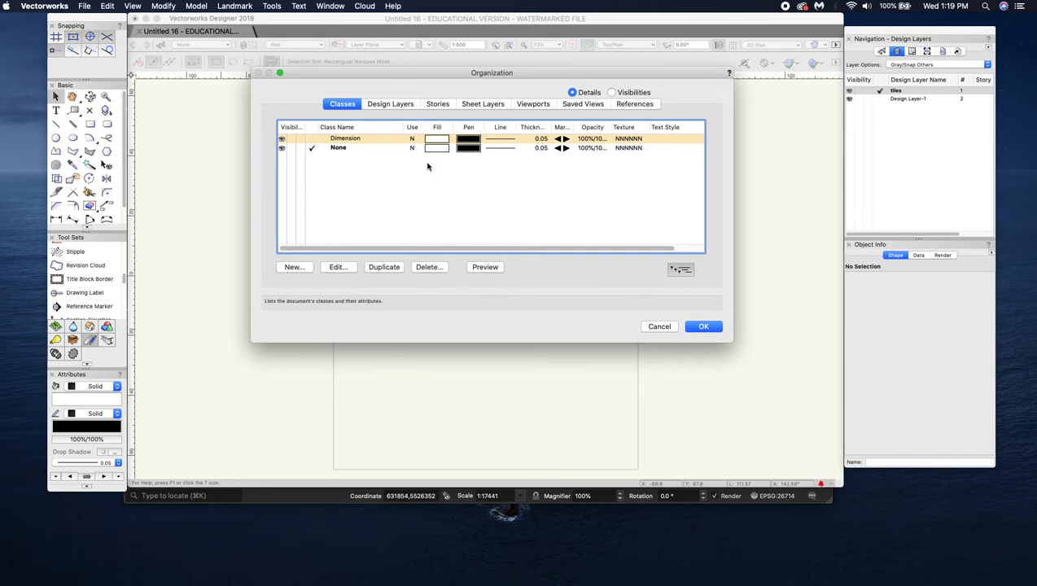
click(384, 194)
click(293, 267)
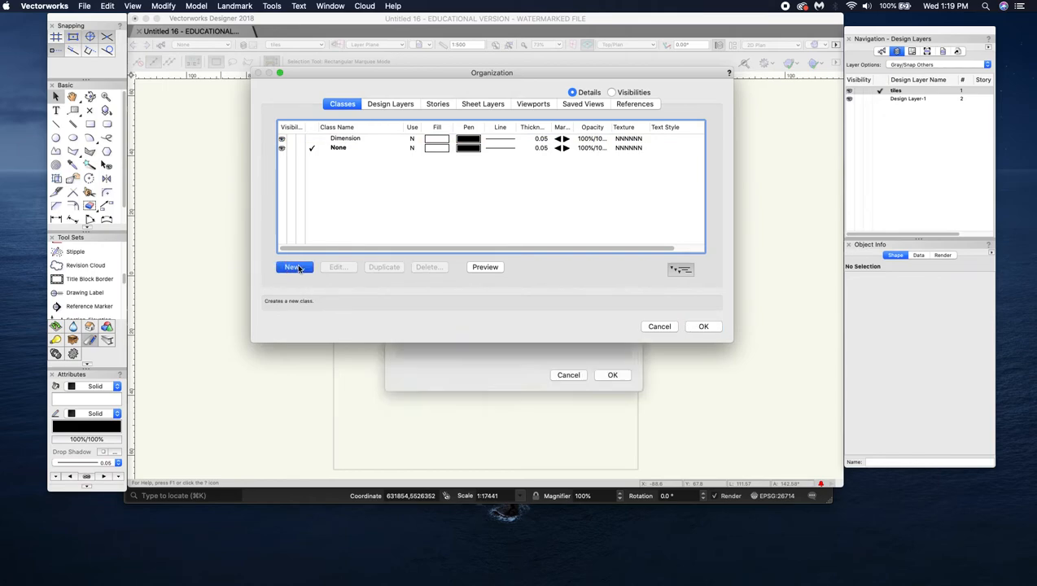
text(upper)
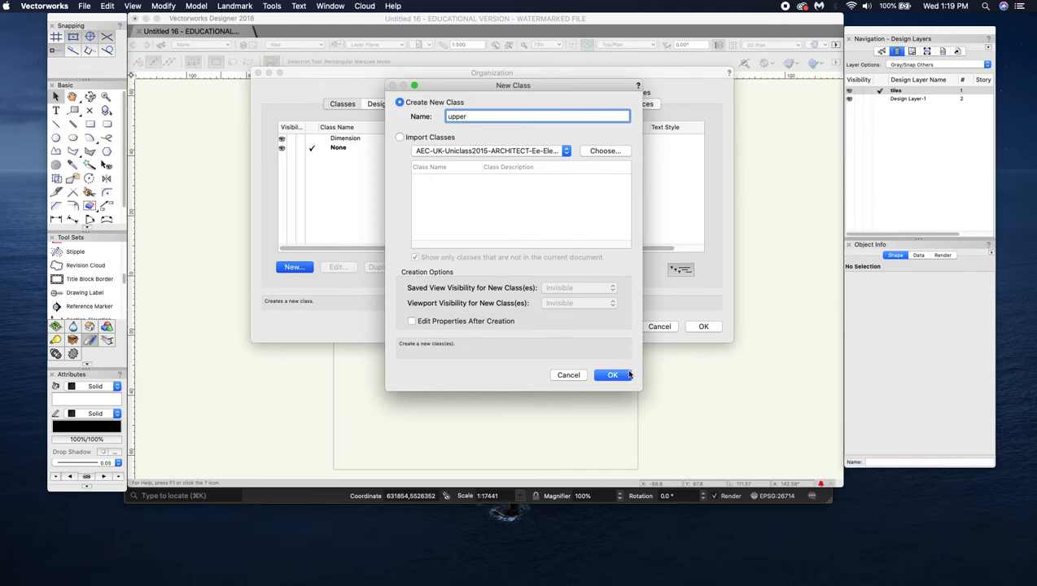
click(625, 376)
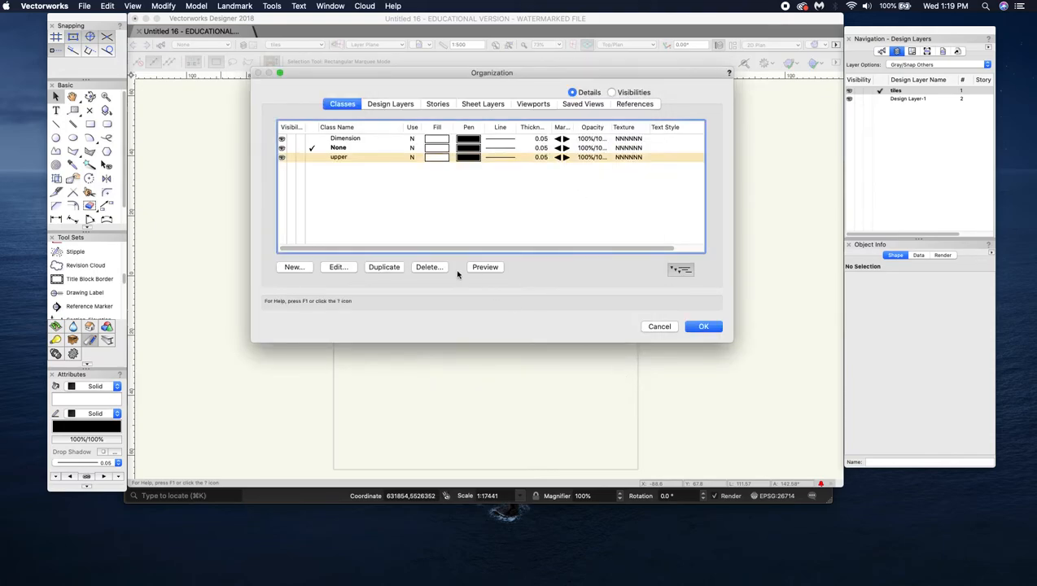
click(312, 158)
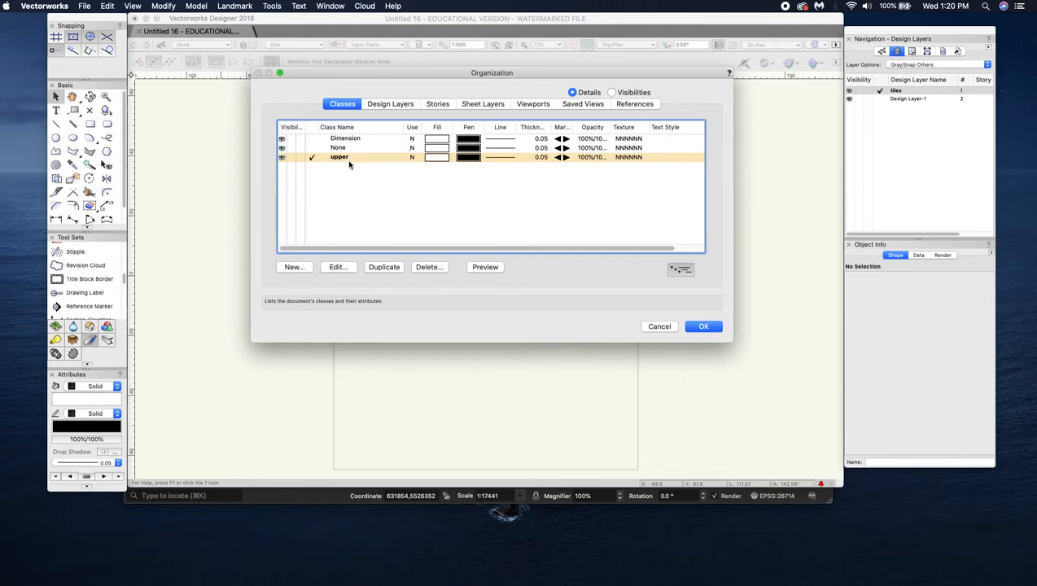
Step: Edit the upper class to use its graphic attributes at creation, with a black-and-white checkered pattern fill
click(338, 267)
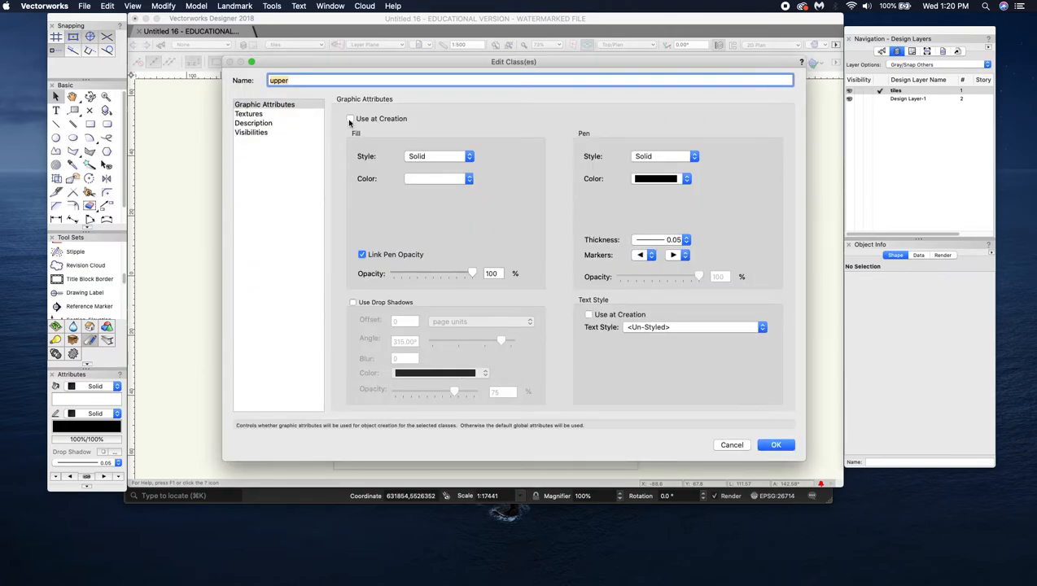
click(350, 119)
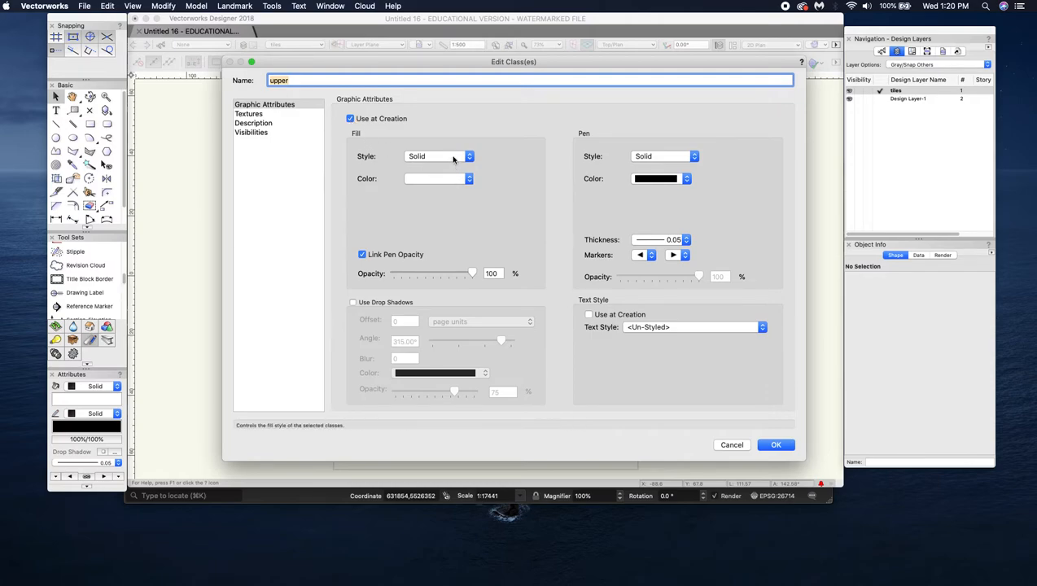
click(454, 157)
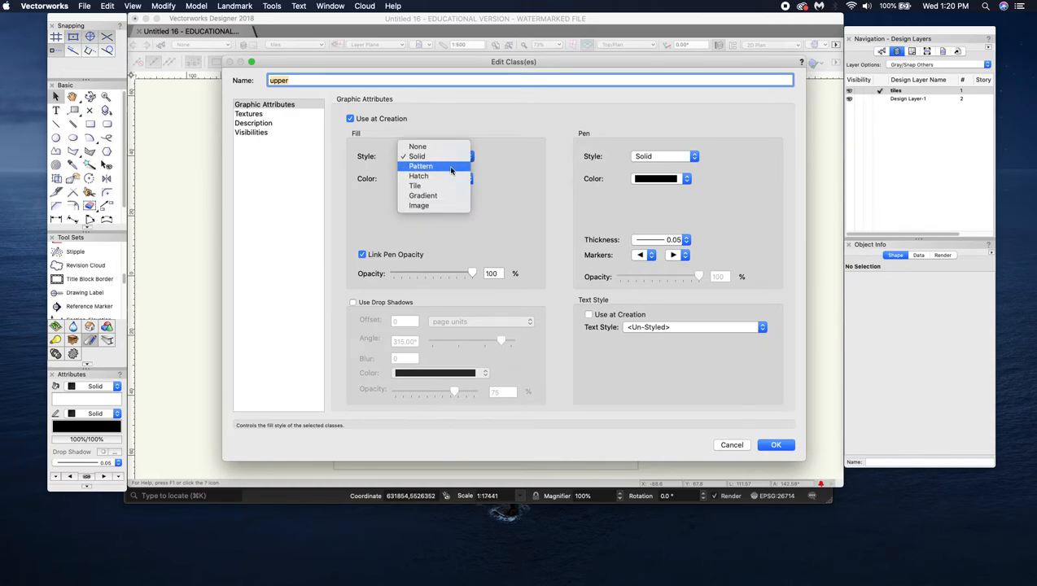
click(448, 166)
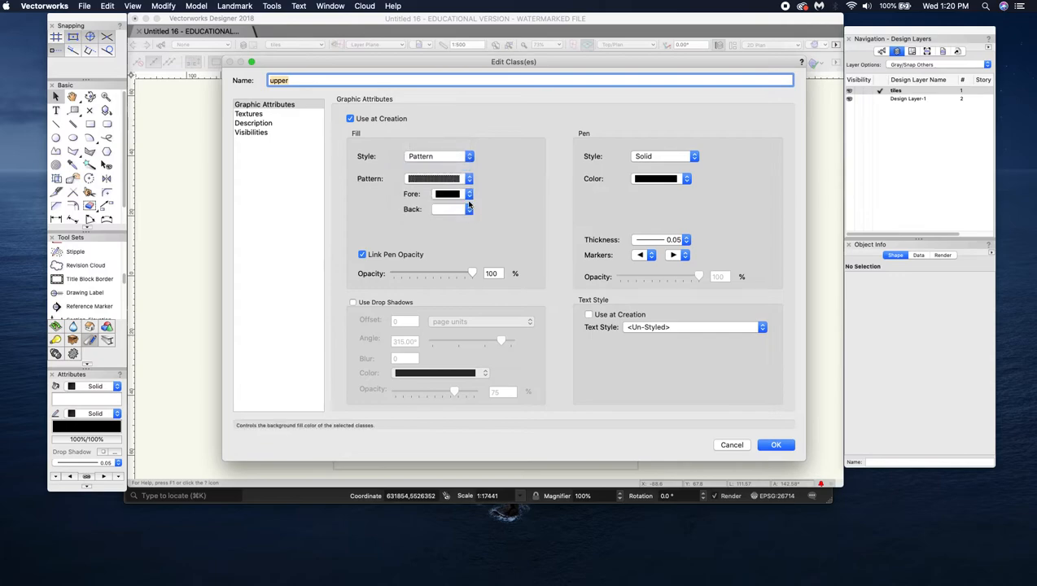
click(469, 178)
click(461, 212)
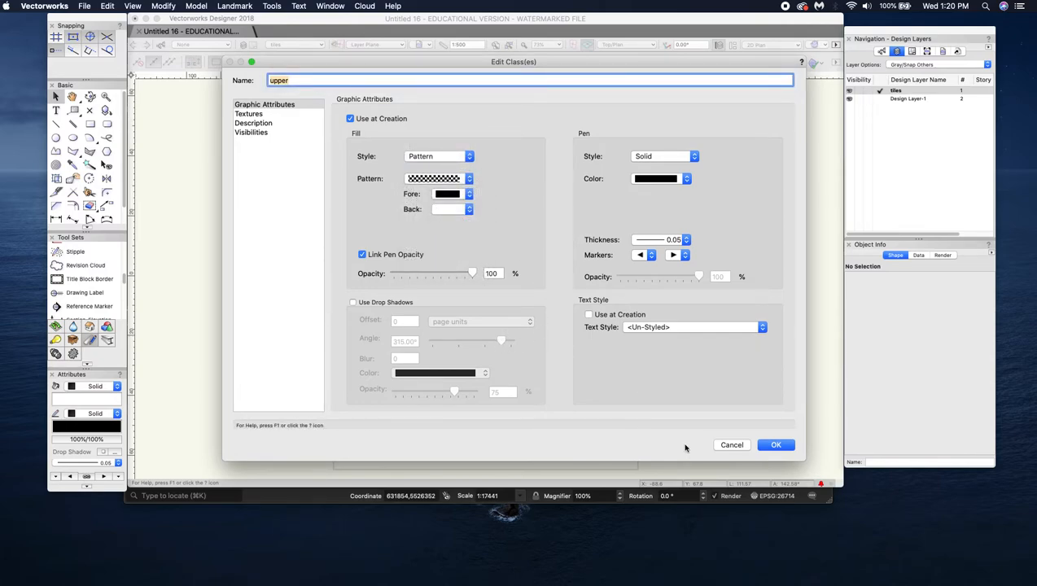
click(779, 445)
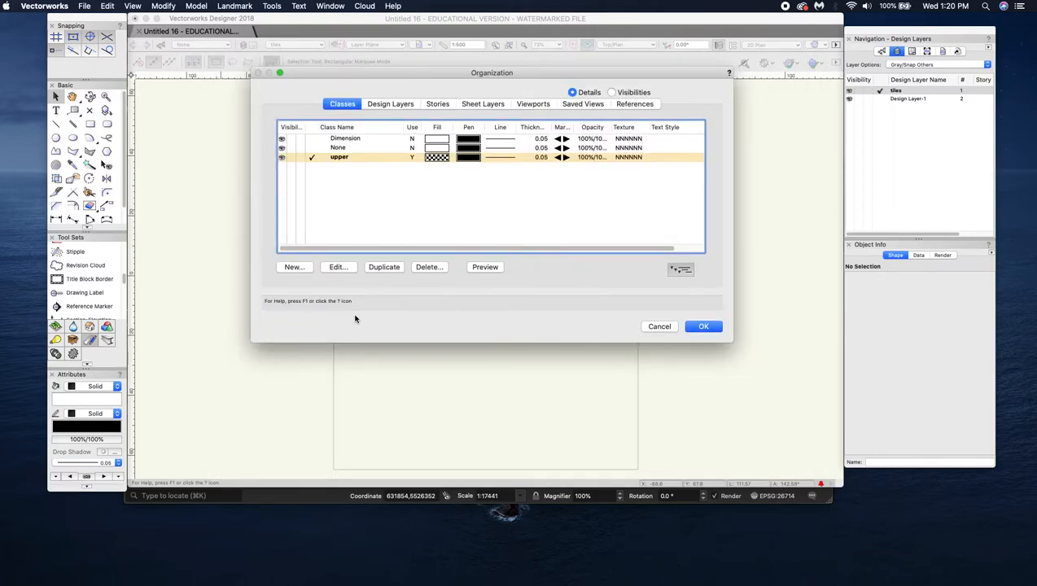
Step: Create another new class named lower and make it the active class
click(293, 267)
key(BackSpace)
click(613, 374)
click(314, 149)
Step: Edit the lower class to use its graphic attributes at creation with the 09 Square 1/16in HF hatch fill, and accept the organization changes
click(338, 267)
click(350, 118)
click(470, 156)
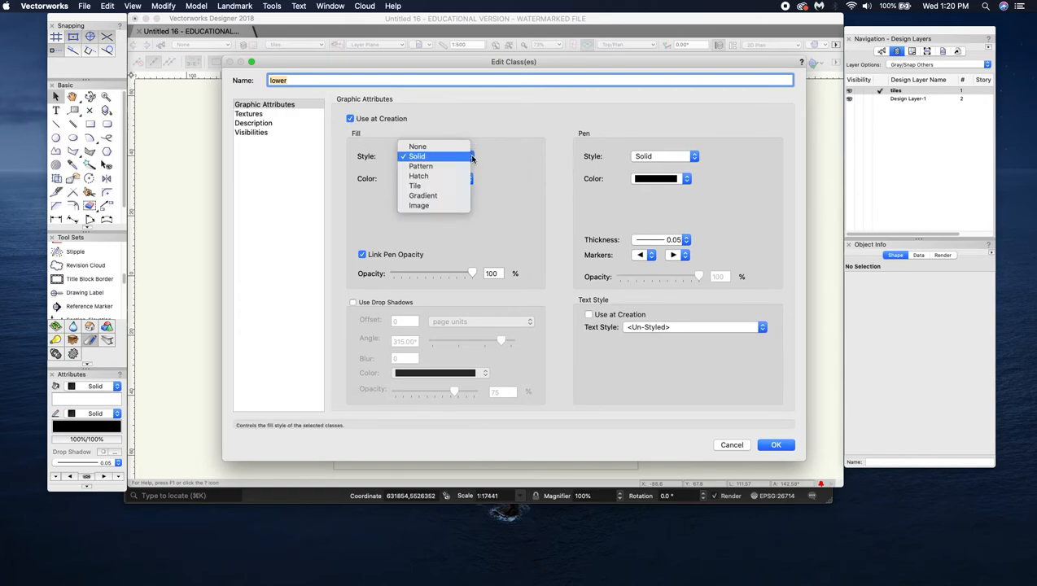
click(432, 166)
click(440, 157)
click(439, 167)
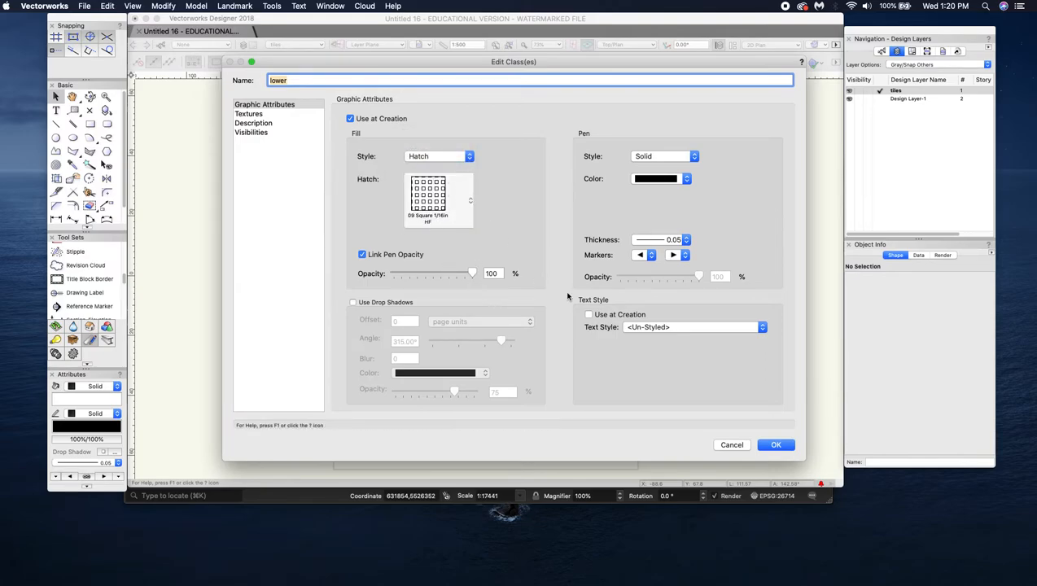
click(776, 445)
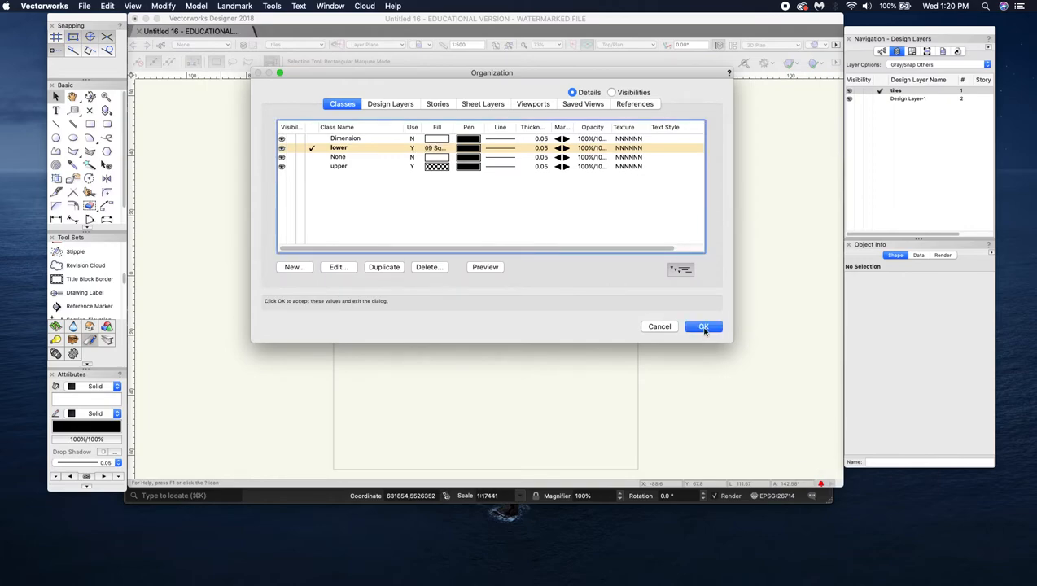
click(702, 326)
Step: Assign the three rectangles of the top row to the upper class and have them use its graphic attributes
click(387, 216)
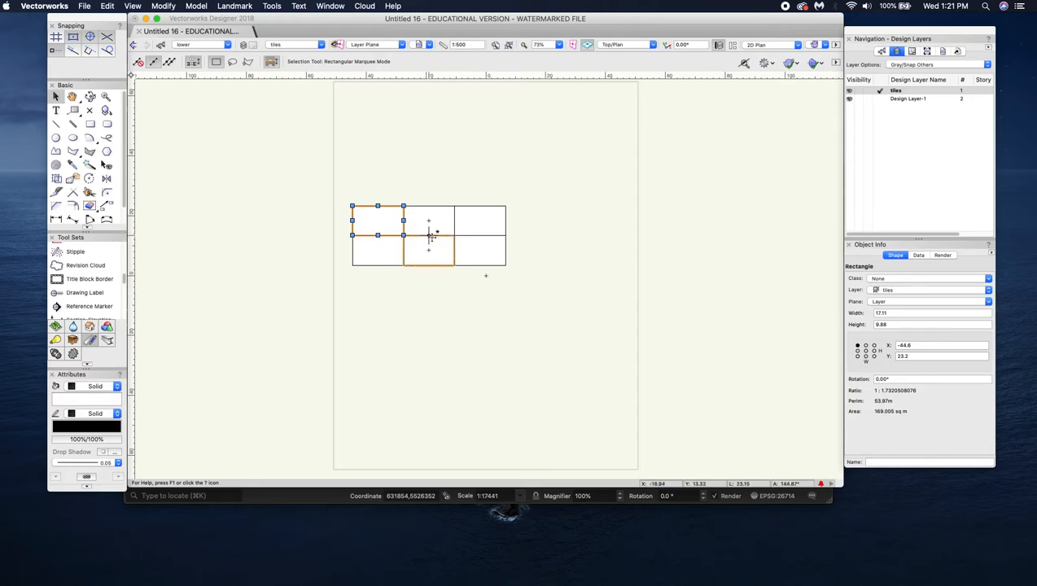
shift+click(450, 222)
shift+click(469, 222)
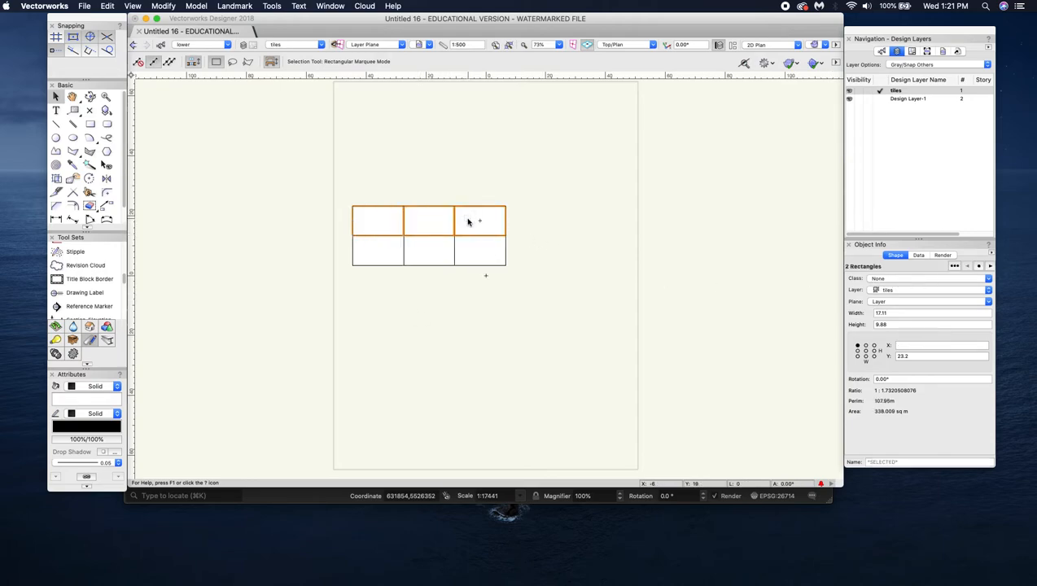
click(990, 279)
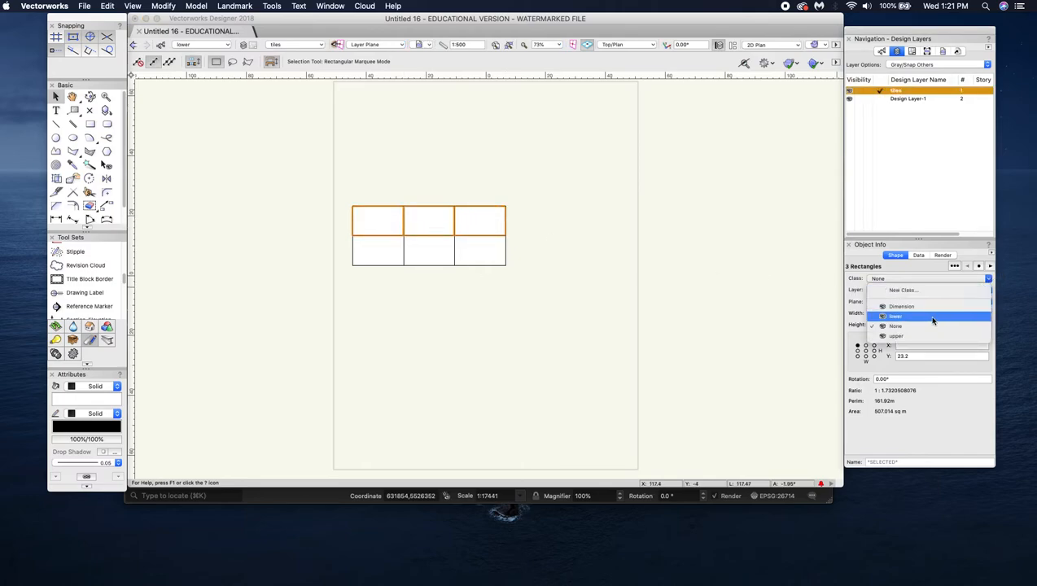
click(902, 334)
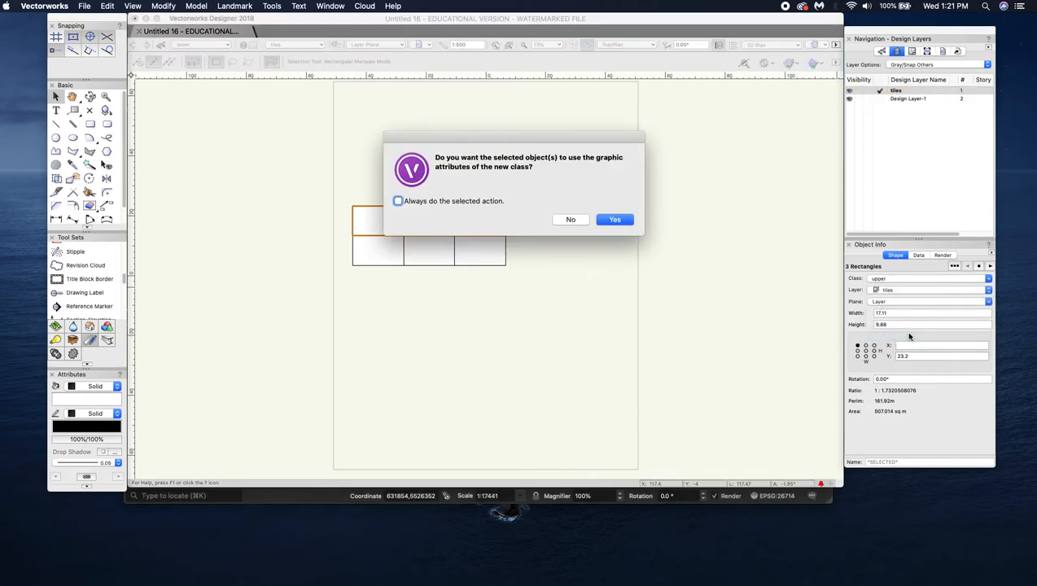
click(616, 220)
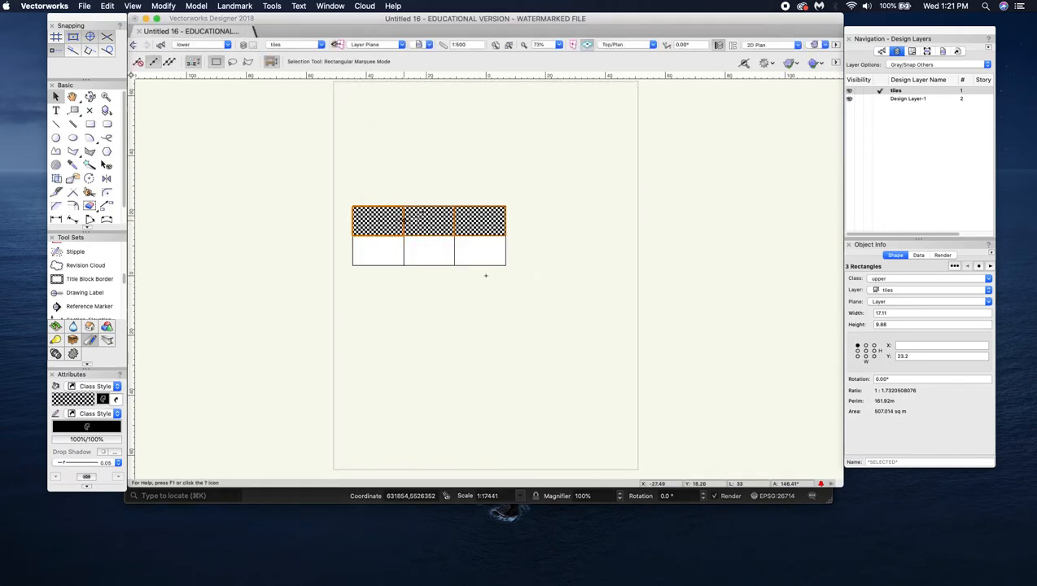
Step: Assign the three rectangles of the bottom row to the lower class and have them use its graphic attributes
click(363, 255)
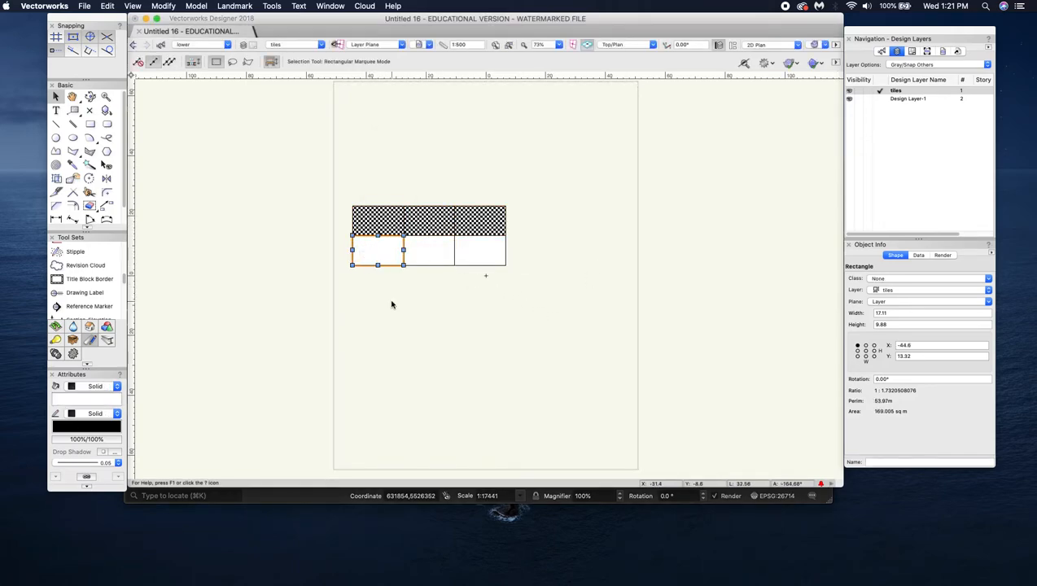
shift+click(431, 258)
shift+click(482, 259)
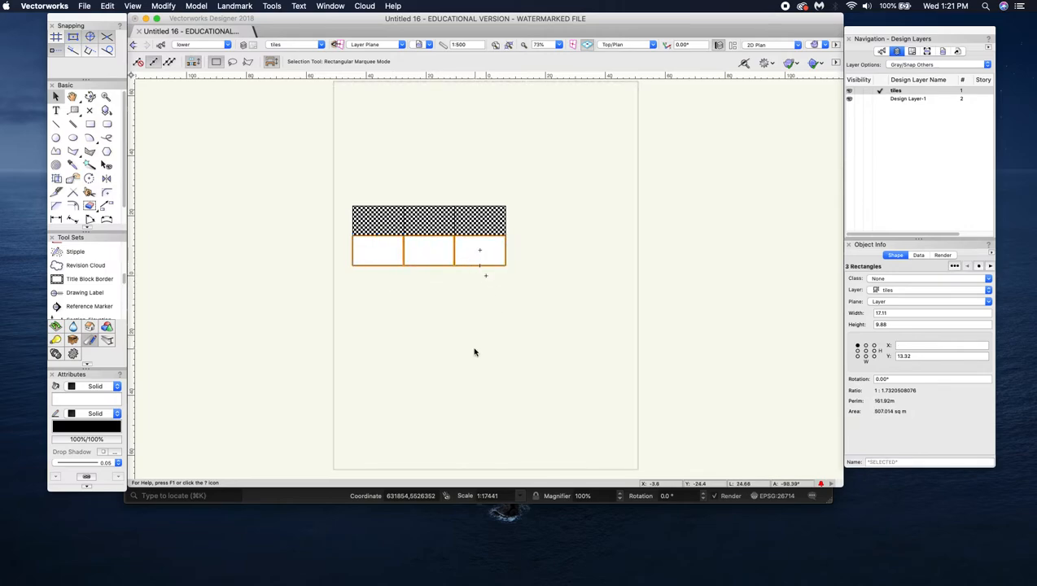
click(901, 281)
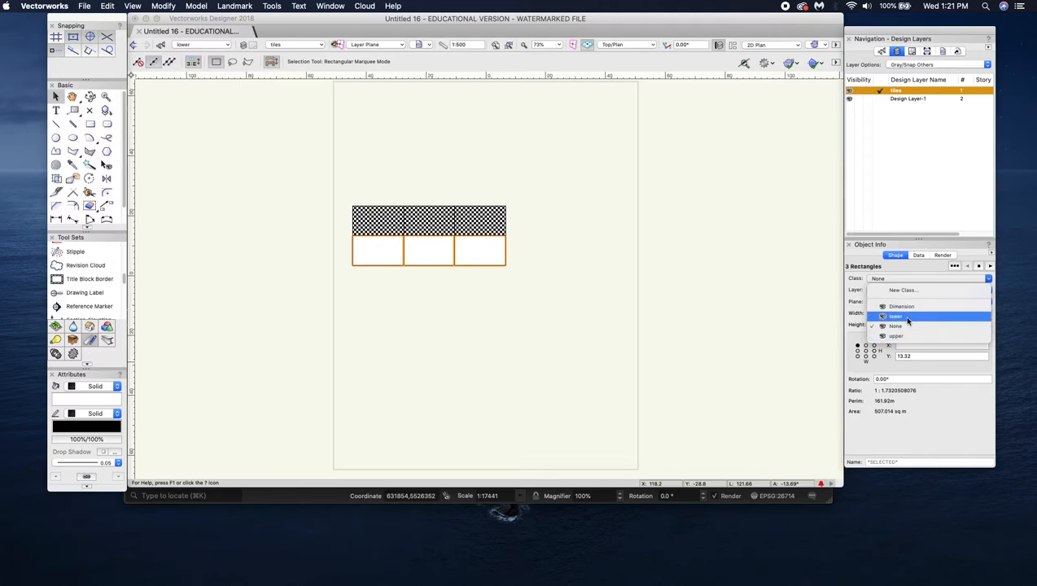
click(907, 317)
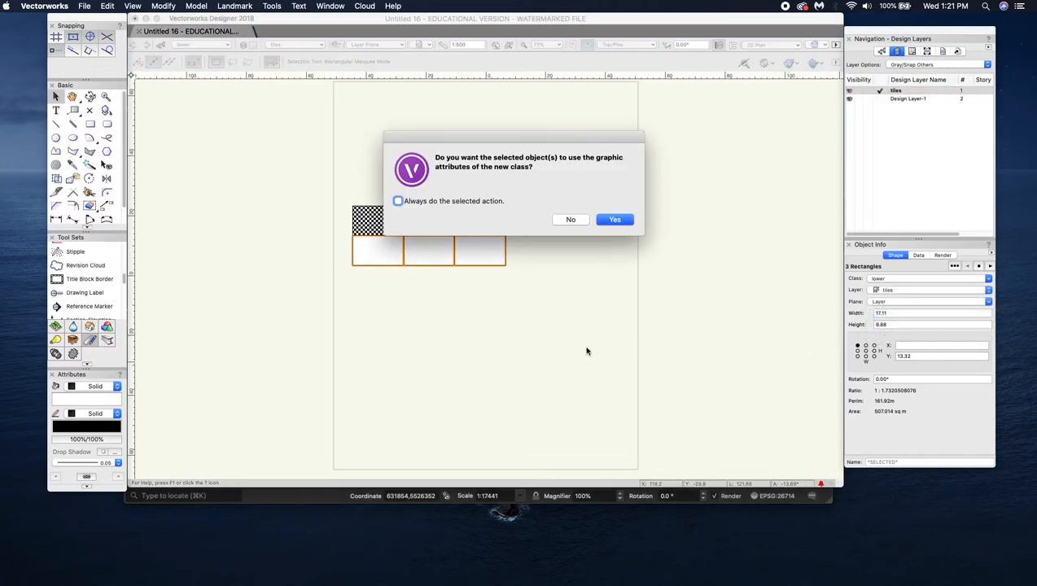
click(621, 223)
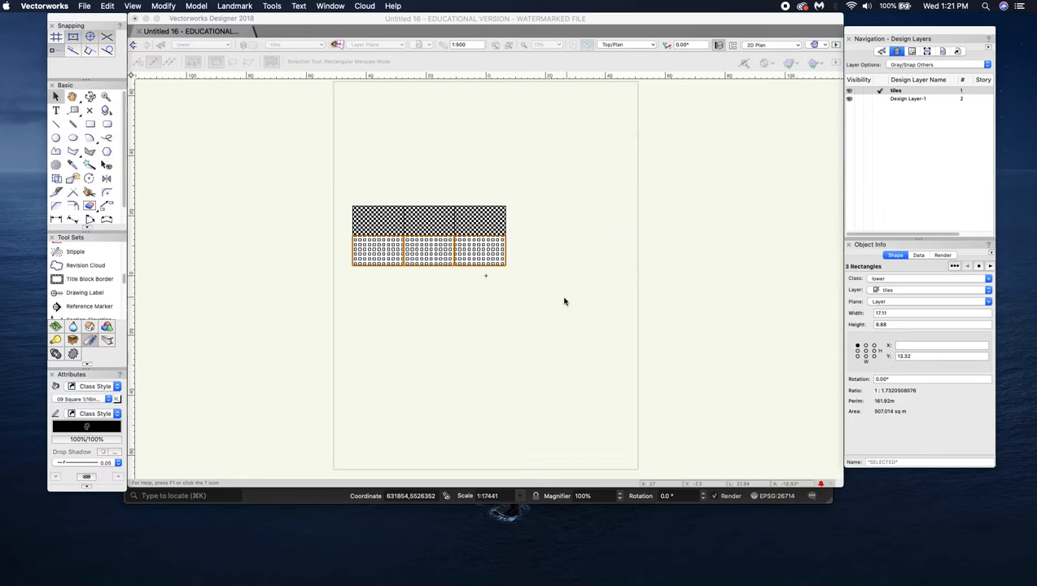
Step: Check the class assignments of the middle top-row and bottom-row rectangles, and clear the selection
click(556, 336)
scroll(540, 376, down, 2)
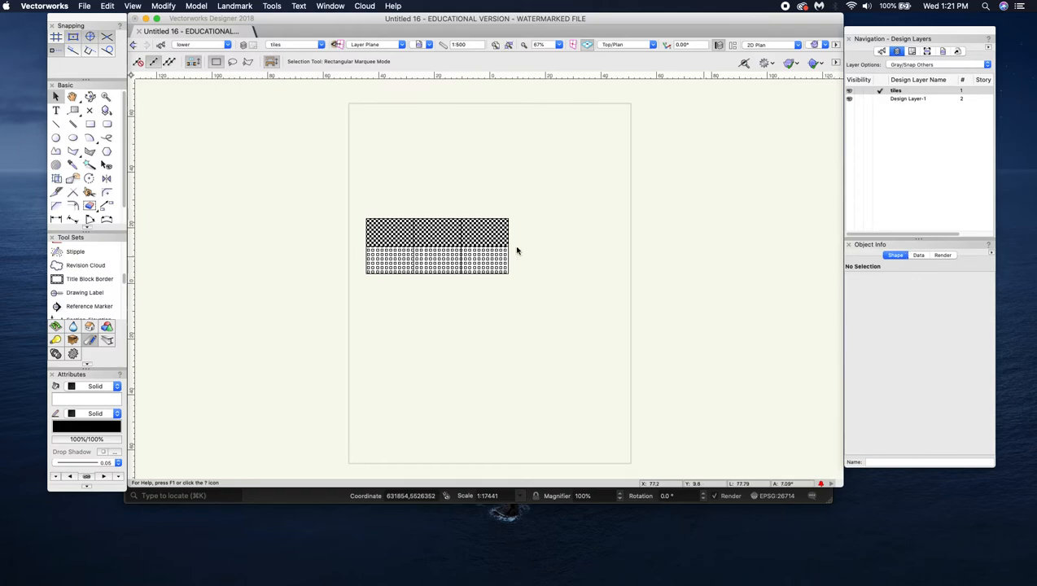
click(433, 238)
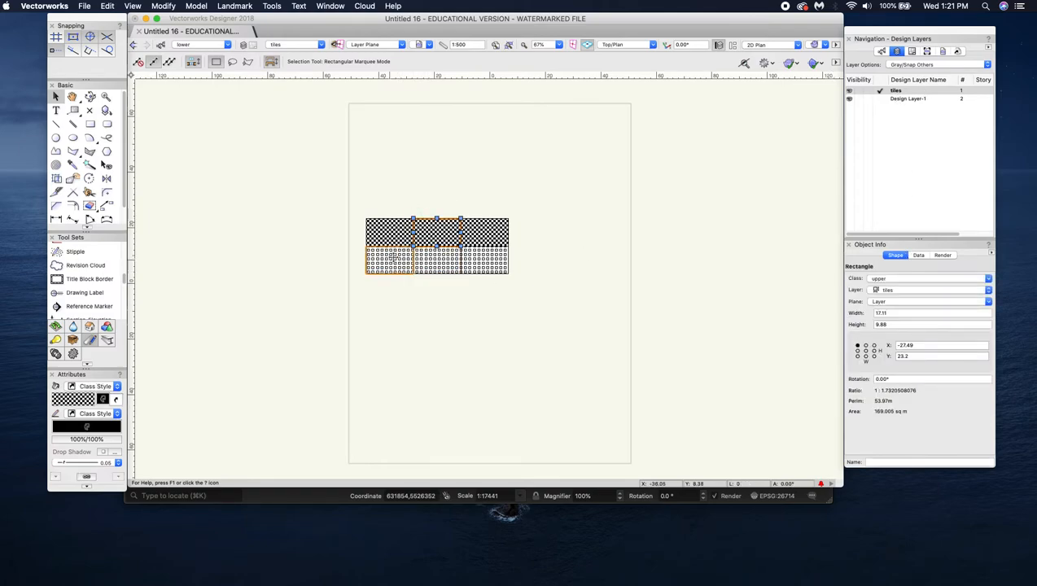
click(434, 262)
click(548, 312)
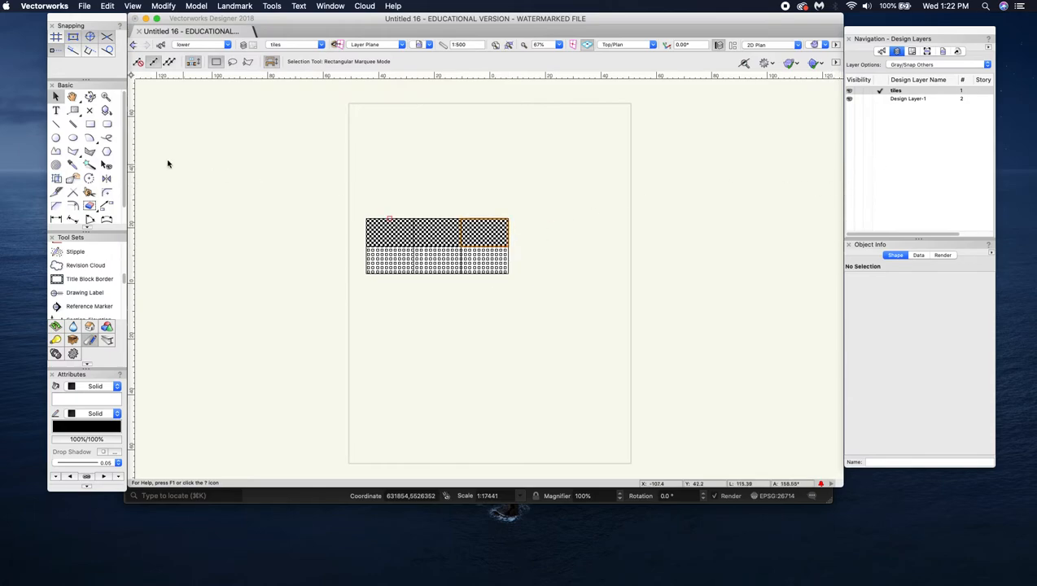
Step: Create a new design layer named trees
right_click(912, 154)
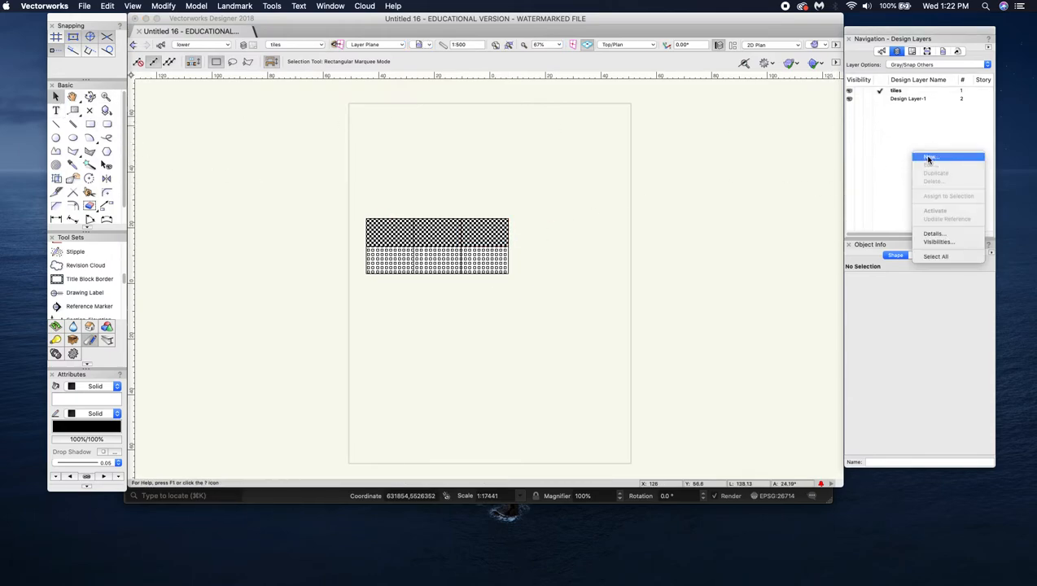
click(929, 160)
text(te)
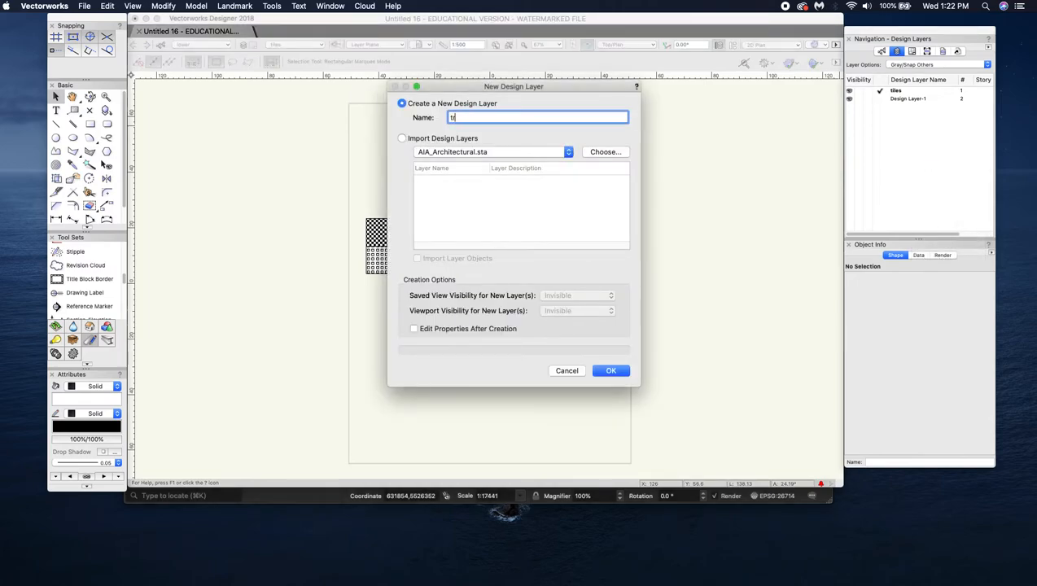
text(ees)
key(Return)
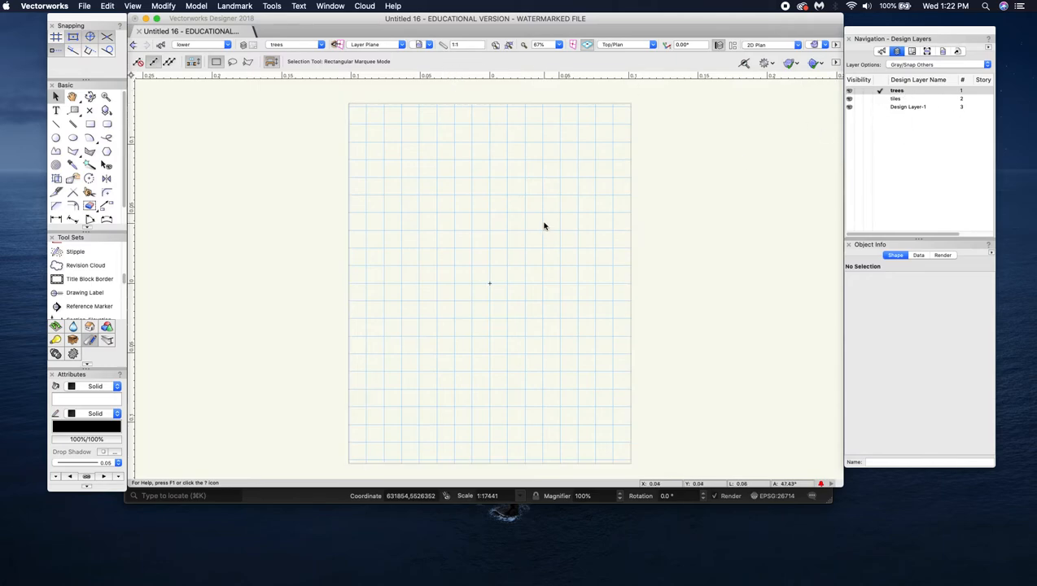
Step: Set the layer scale to 1:500 with All Layers and Scale Text enabled
click(442, 45)
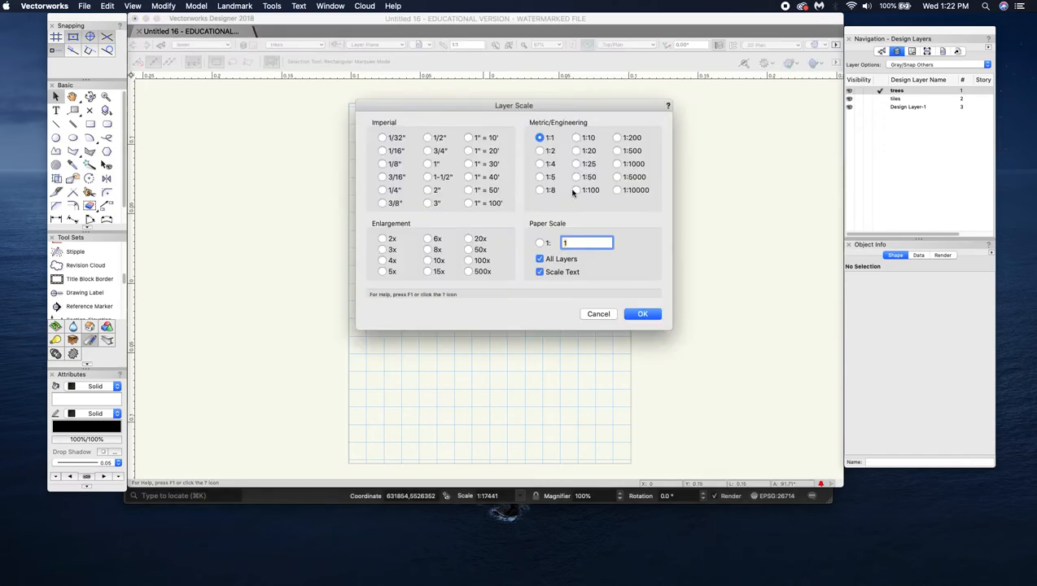
click(619, 152)
click(642, 314)
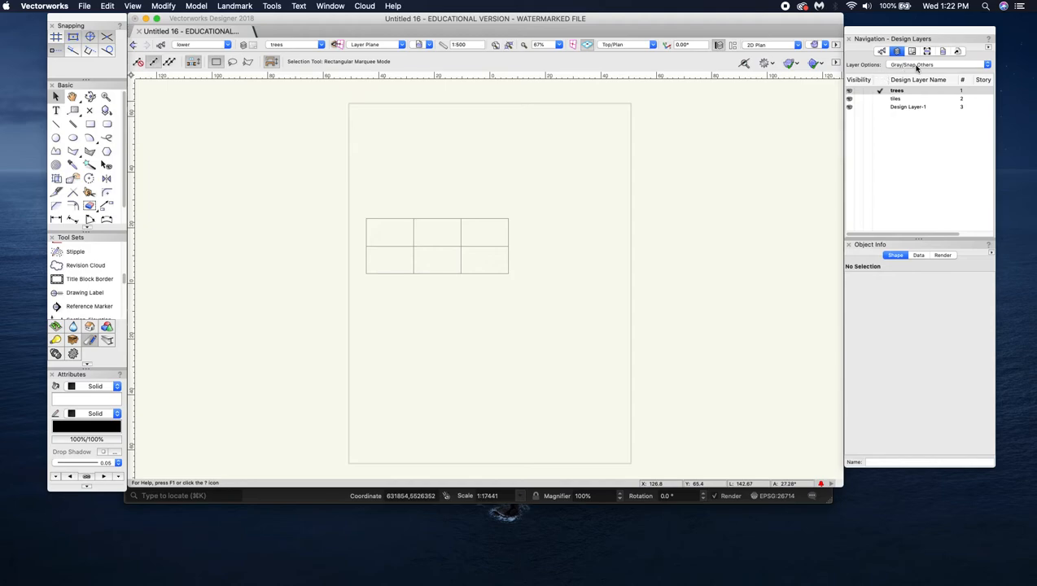
Step: Draw a circle with a radius of about 14 m above the rectangle grid on the trees layer
click(55, 138)
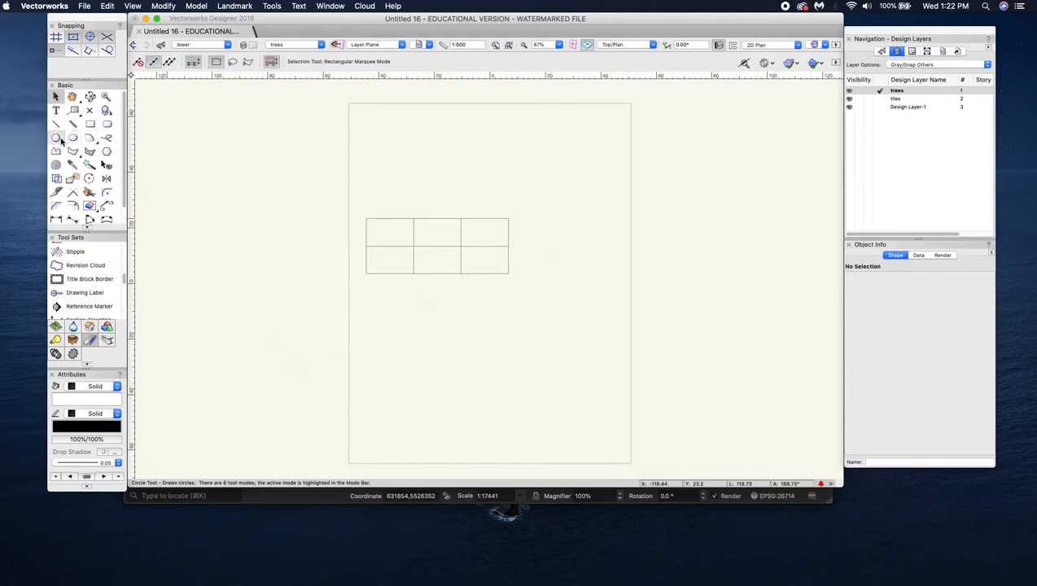
click(514, 159)
click(544, 186)
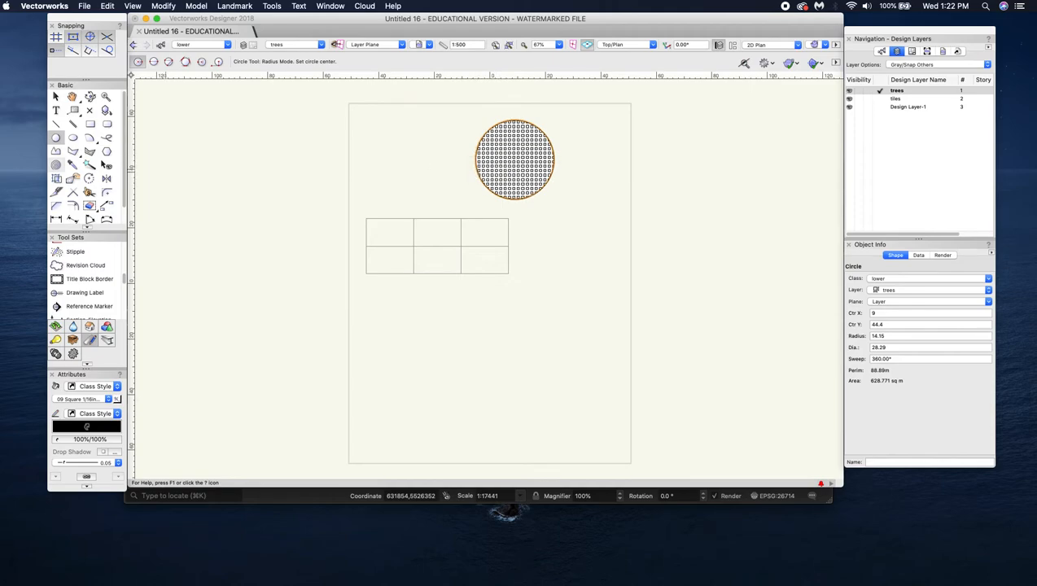
click(56, 98)
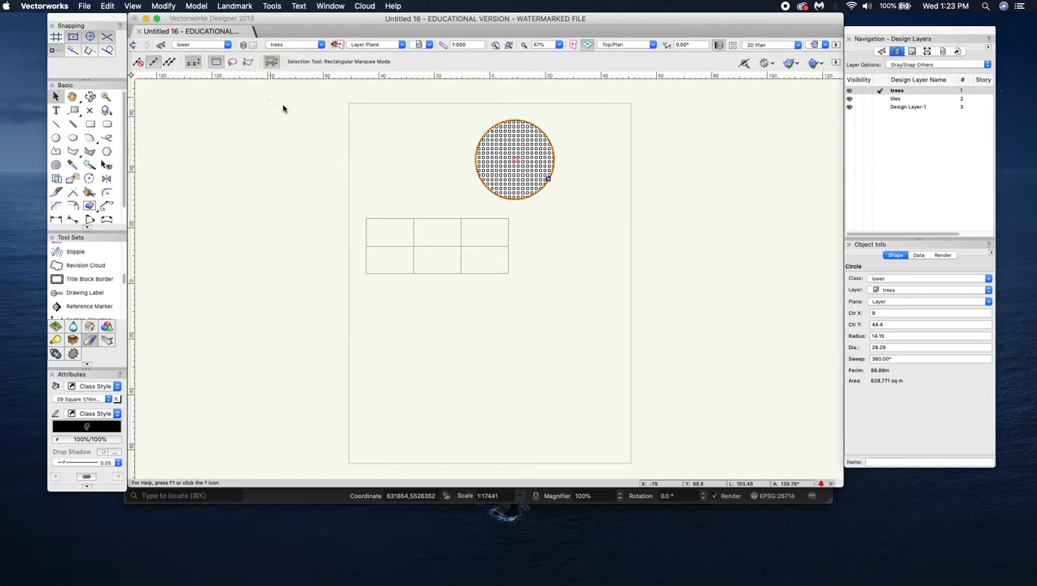
Step: Make None the active class and delete the hatched circle
click(882, 52)
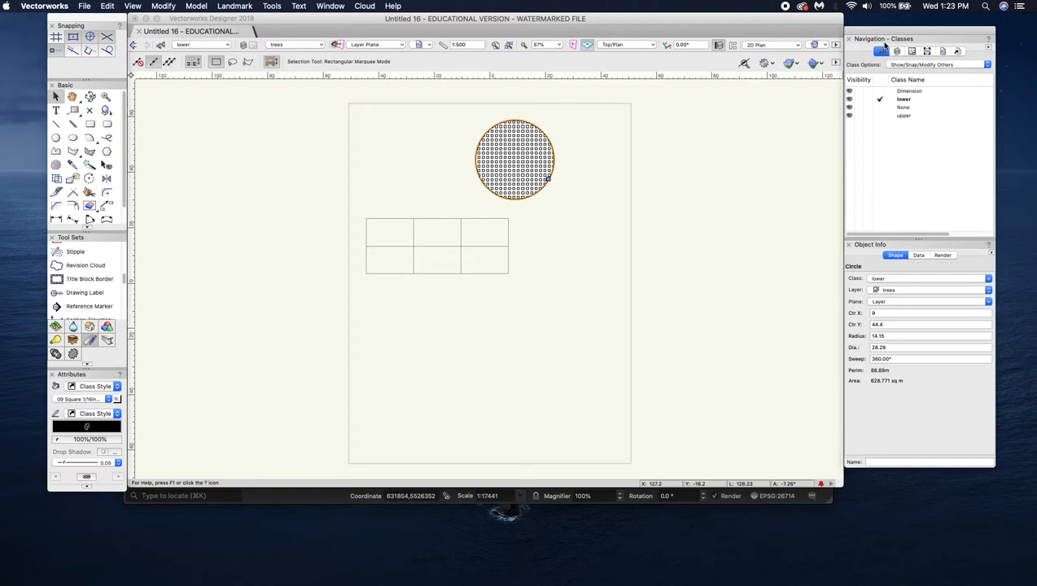
click(883, 108)
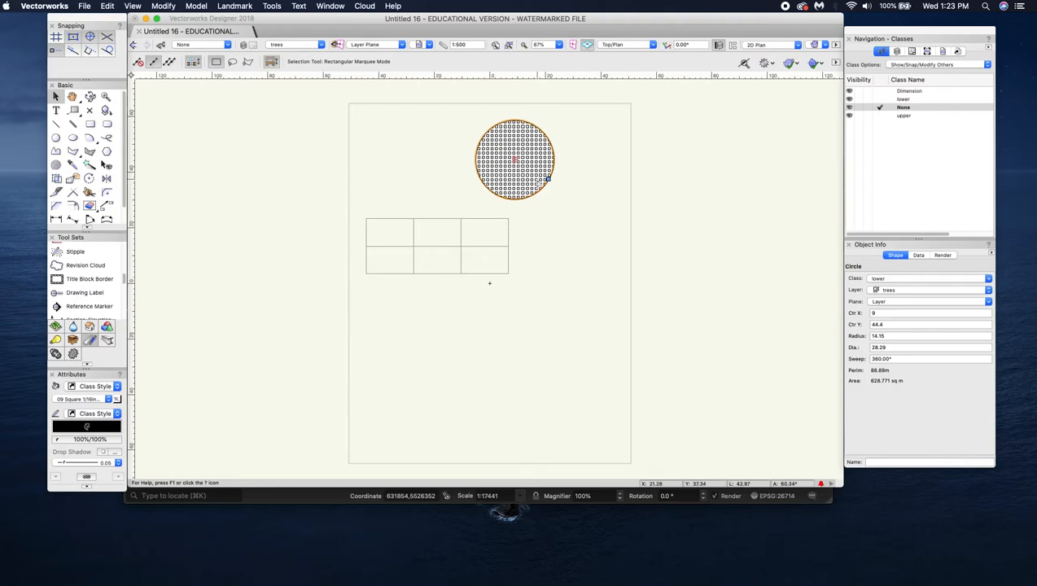
key(Delete)
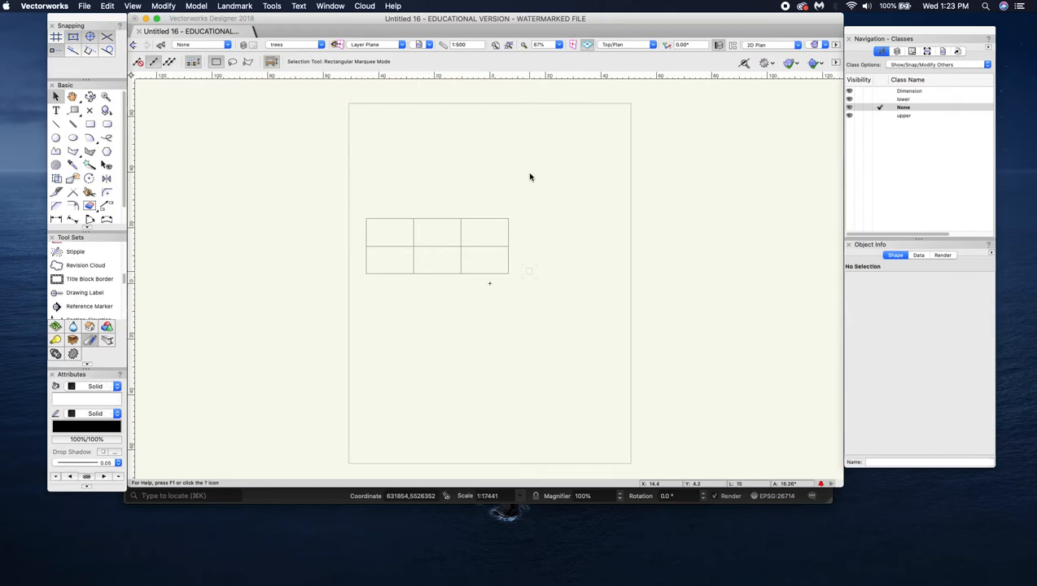
Step: Draw a circle with a radius of about 11 m above the grid and shift it towards the grid's right end
click(56, 138)
click(444, 139)
click(465, 161)
click(55, 96)
drag(444, 139, 482, 155)
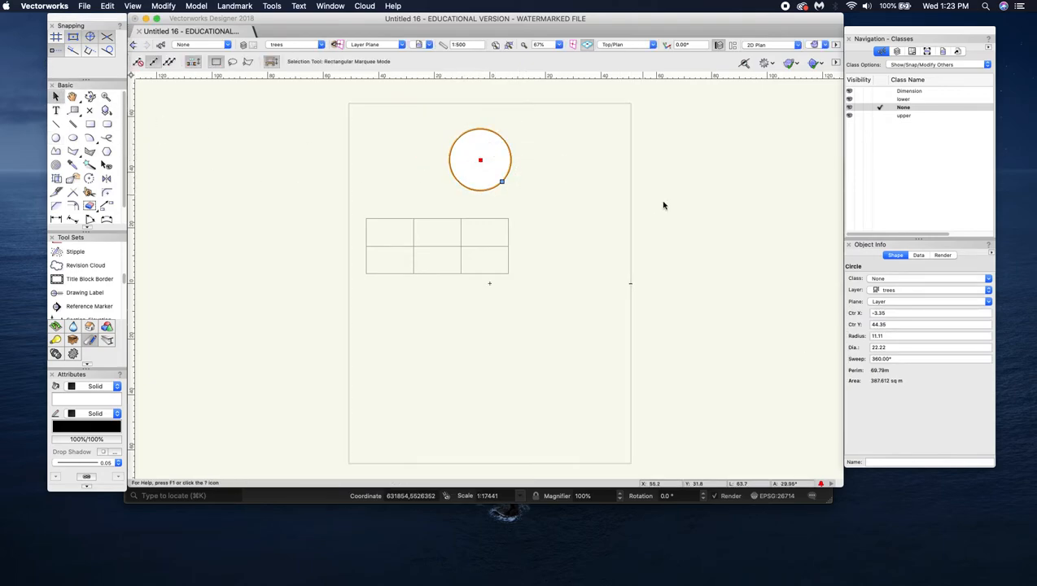
Step: Show the design layers and move the circle to about X 22.69, Y 42.9, away from the grid
click(898, 52)
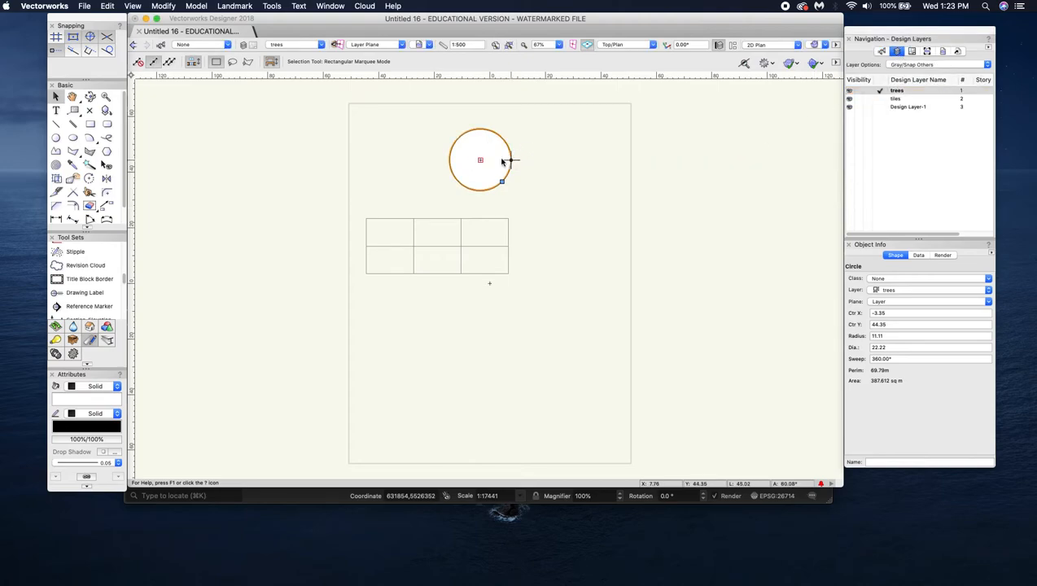
drag(481, 160, 561, 152)
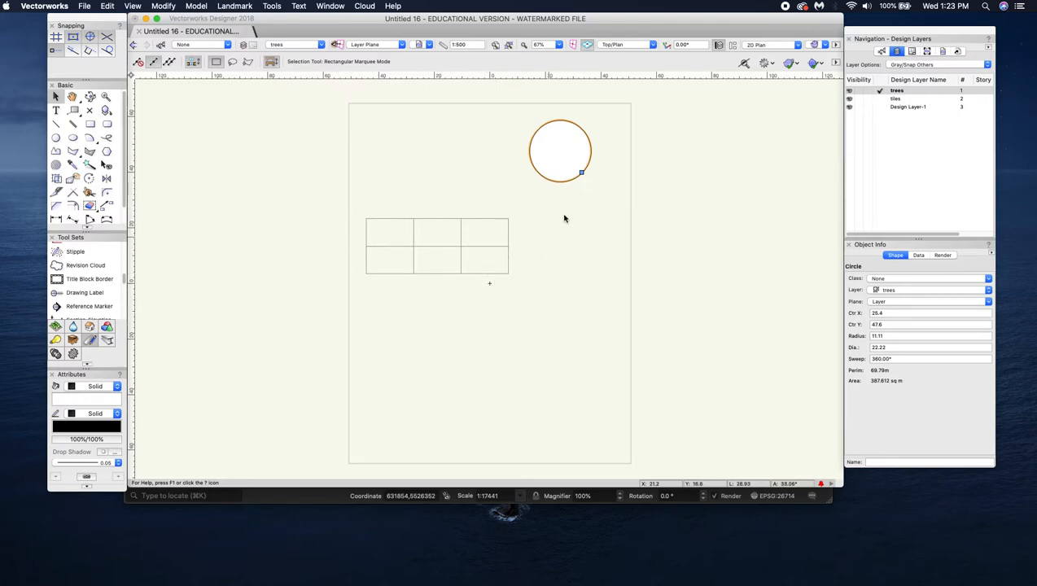
mouse_move(560, 150)
mouse_down()
mouse_move(565, 173)
mouse_move(507, 213)
mouse_move(470, 218)
mouse_move(458, 241)
mouse_move(498, 243)
mouse_move(500, 274)
mouse_move(448, 272)
mouse_move(464, 243)
mouse_move(517, 243)
mouse_move(496, 218)
mouse_move(459, 221)
mouse_move(470, 241)
mouse_move(553, 163)
mouse_up()
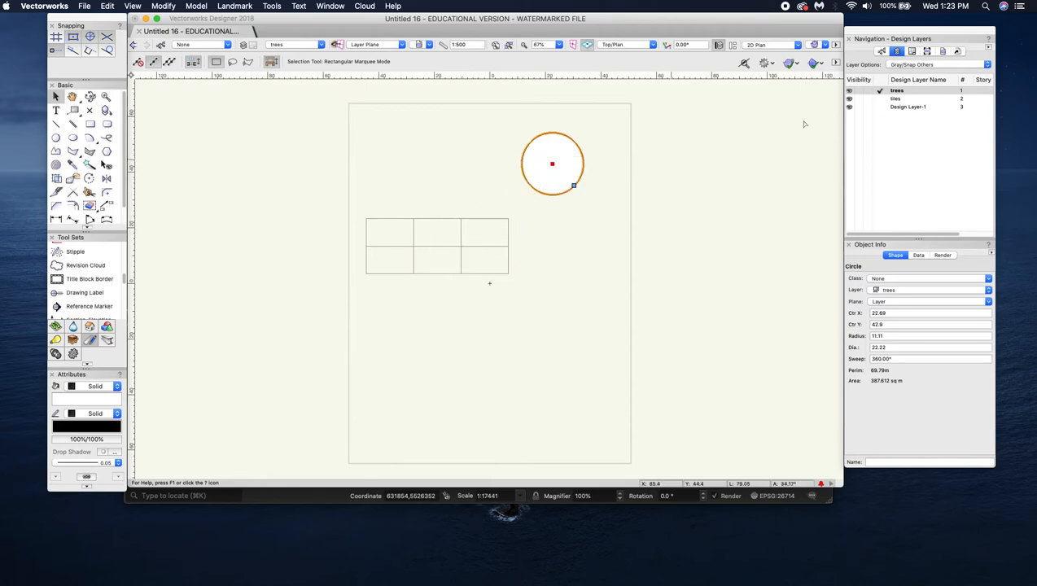
Step: Try the Active Only and Gray Others layer options, testing how the circle moves relative to the grid
click(904, 64)
click(911, 50)
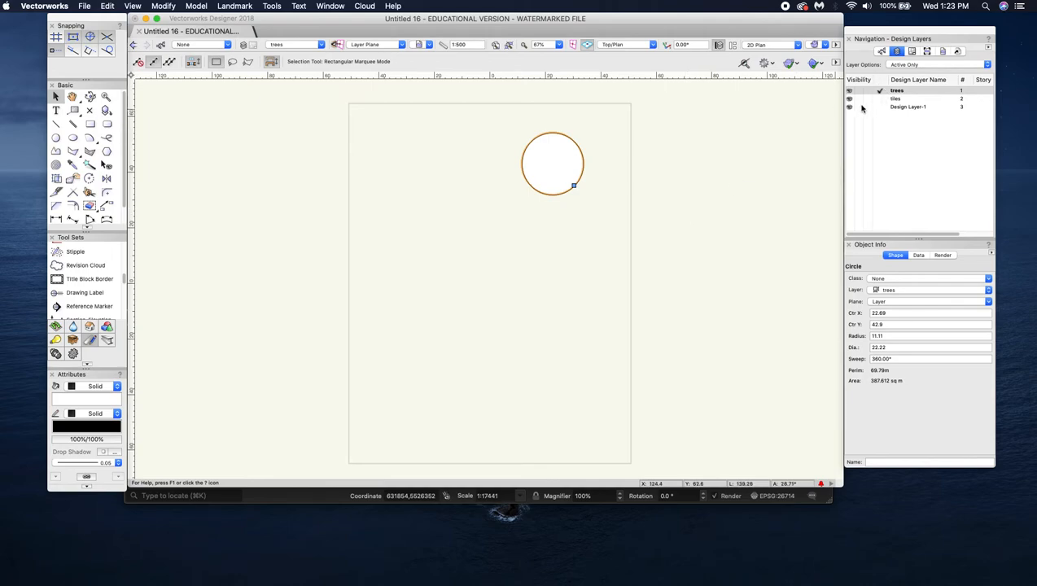
click(930, 69)
click(926, 72)
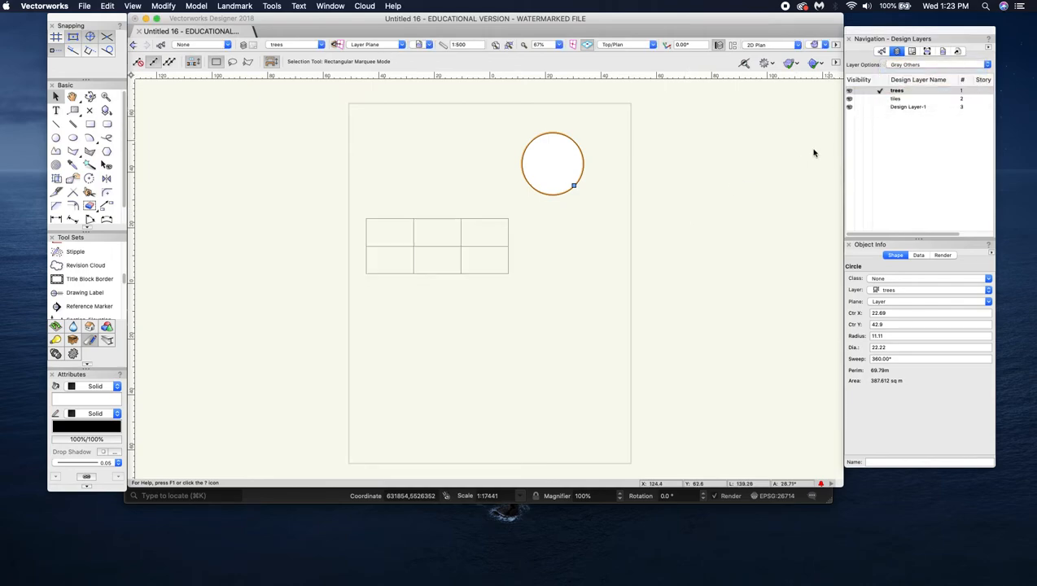
mouse_move(552, 164)
mouse_down()
mouse_move(511, 204)
mouse_move(572, 239)
mouse_move(503, 226)
mouse_move(439, 255)
mouse_move(486, 239)
mouse_move(560, 155)
mouse_move(555, 164)
mouse_up()
Step: Set the layer options to Show Others and move the circle to about X 17.92, Y 40.15
click(924, 67)
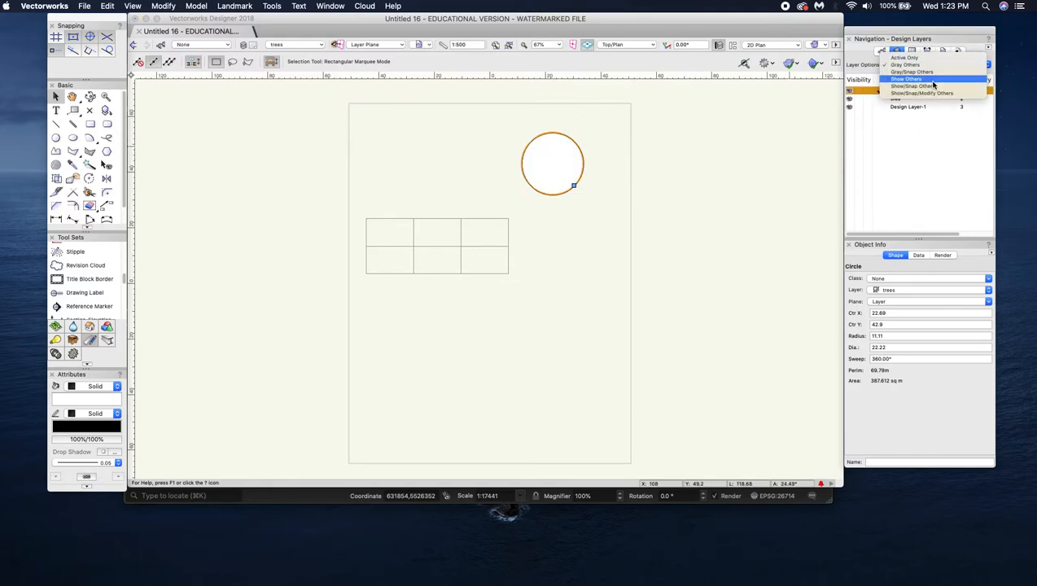
click(934, 84)
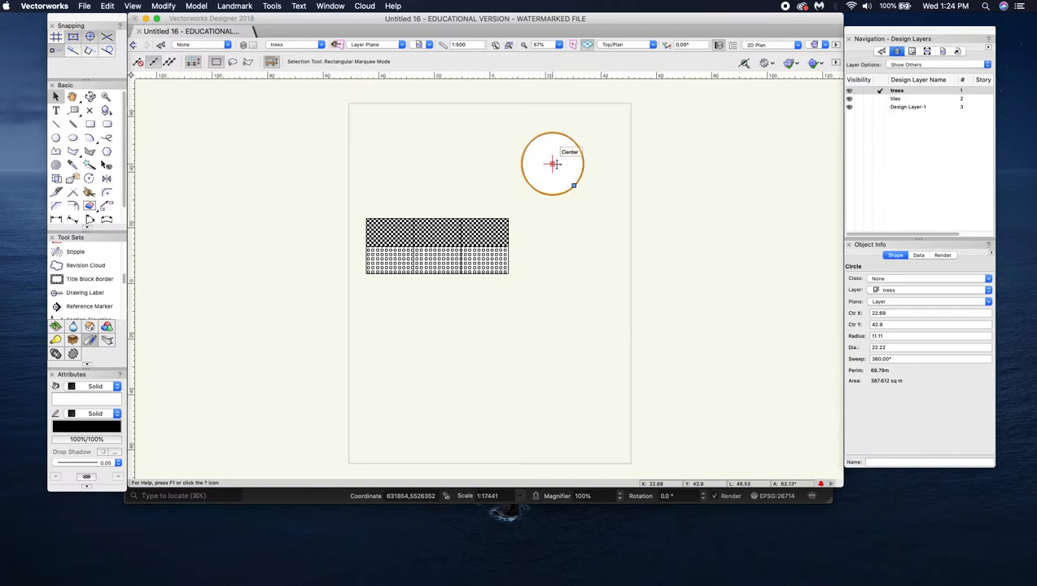
mouse_move(553, 163)
mouse_down()
mouse_move(489, 254)
mouse_move(502, 282)
mouse_move(514, 241)
mouse_move(496, 274)
mouse_move(521, 250)
mouse_move(539, 171)
mouse_up()
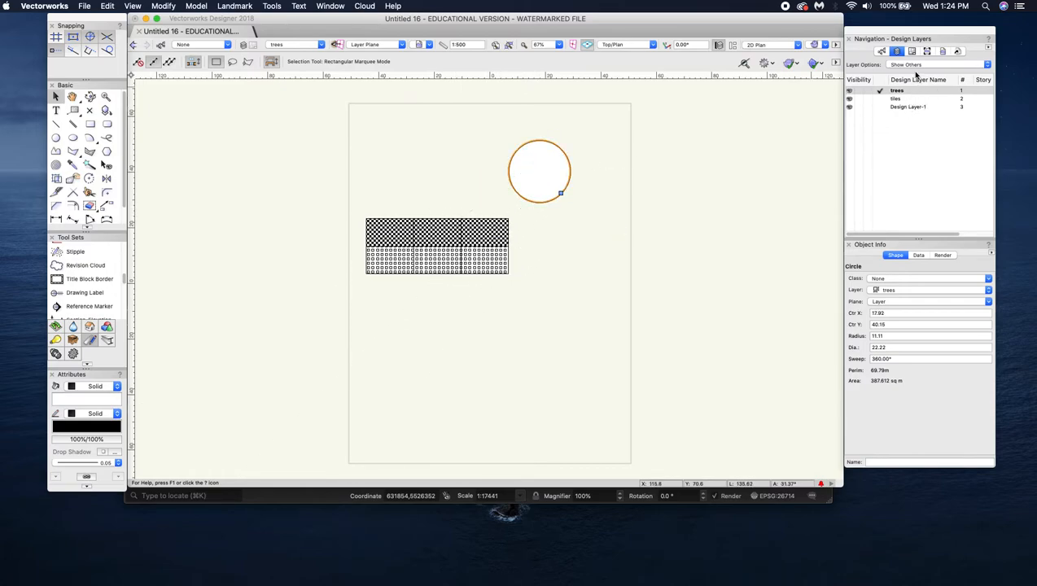
click(456, 231)
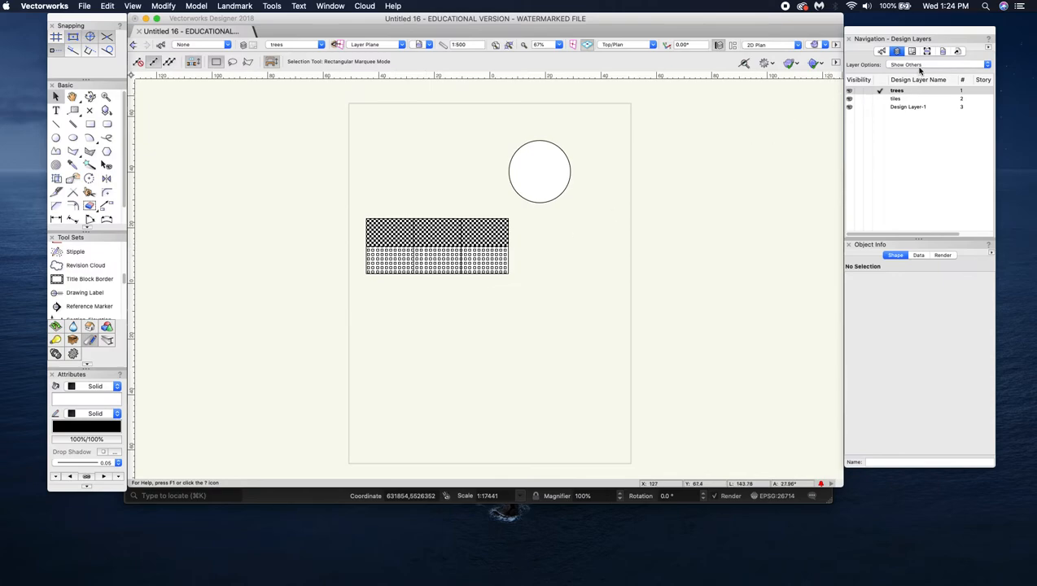
Step: Set the layer options to Show/Snap Others and test snapping the circle against the tiles
click(919, 66)
click(928, 73)
mouse_move(539, 171)
mouse_down()
mouse_move(504, 217)
mouse_move(440, 223)
mouse_move(456, 223)
mouse_move(458, 248)
mouse_move(496, 246)
mouse_move(510, 271)
mouse_move(463, 230)
mouse_move(530, 180)
mouse_move(552, 187)
mouse_up()
Step: Set the layer options to Show/Snap/Modify Others and test selecting individual tiles and the circle
click(906, 65)
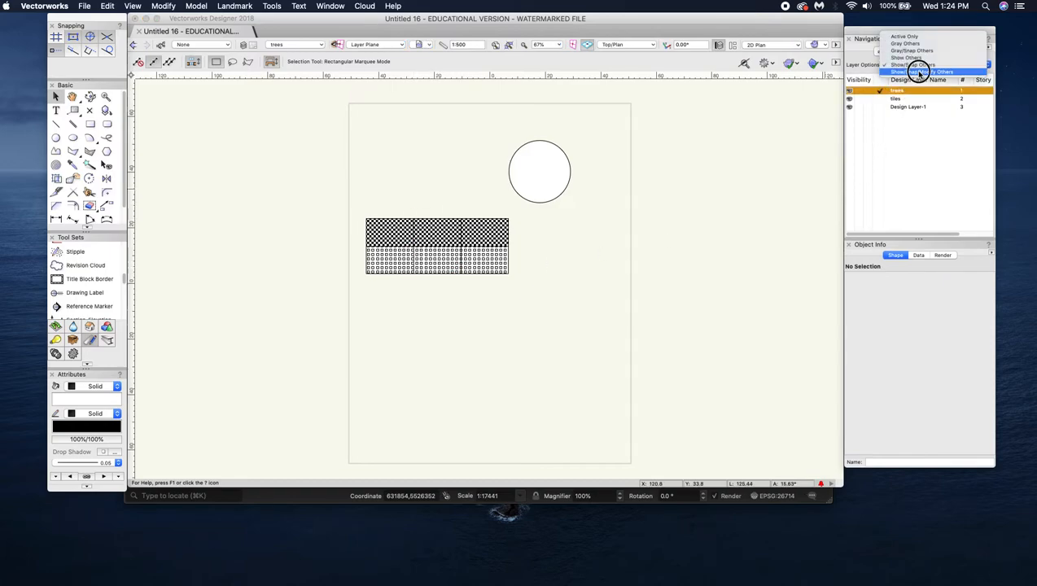
click(919, 71)
click(486, 235)
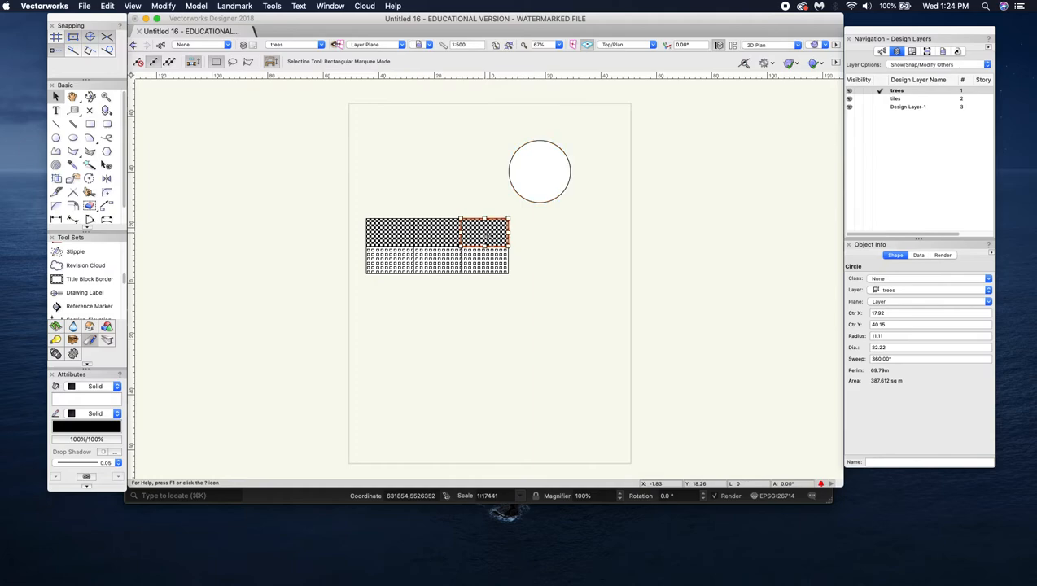
click(475, 265)
click(392, 235)
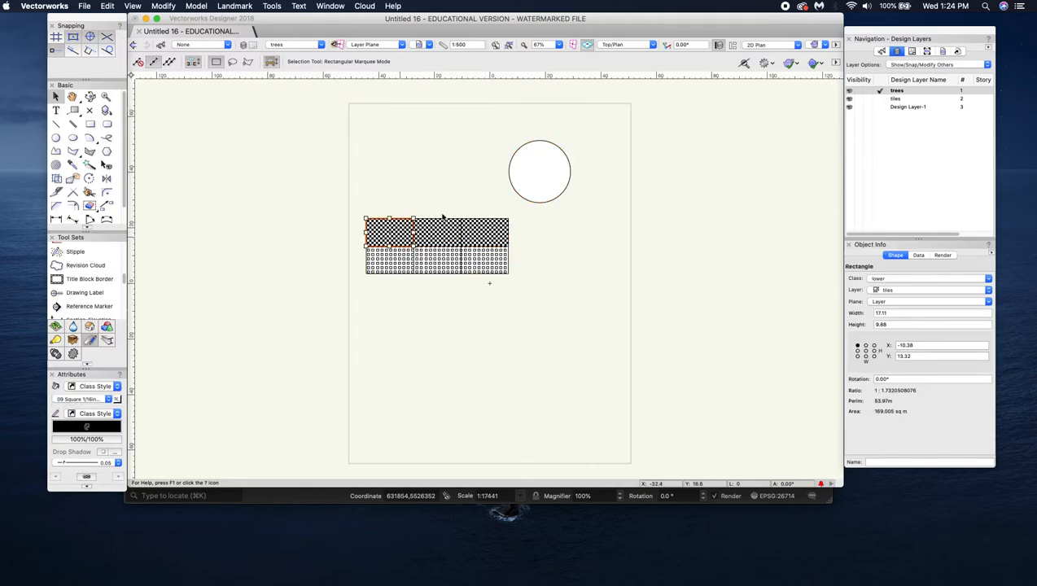
click(539, 169)
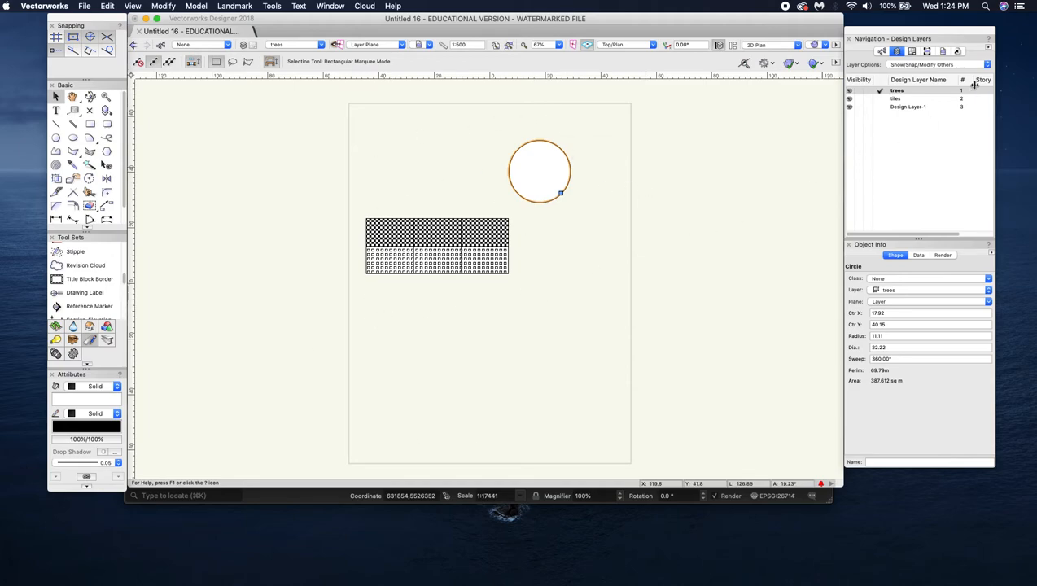
Step: Set the layer options back to Show/Snap Others and delete the circle
click(911, 65)
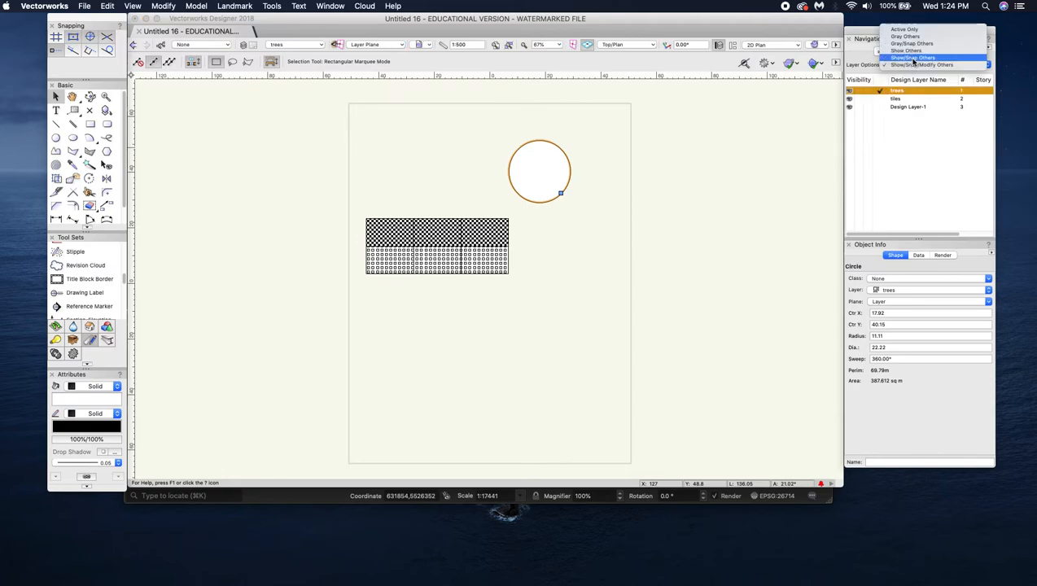
click(919, 58)
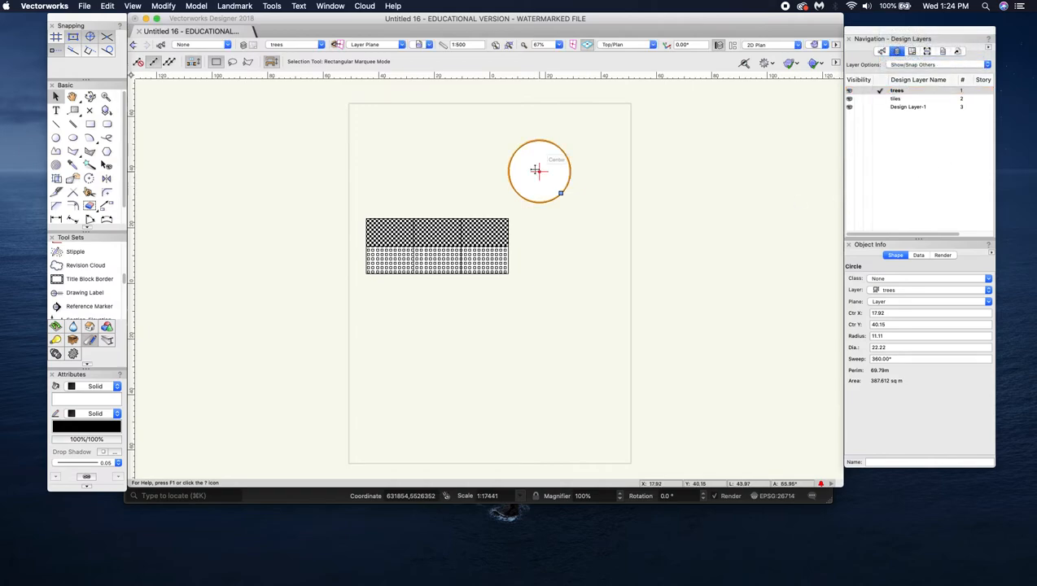
drag(536, 173, 557, 171)
key(Delete)
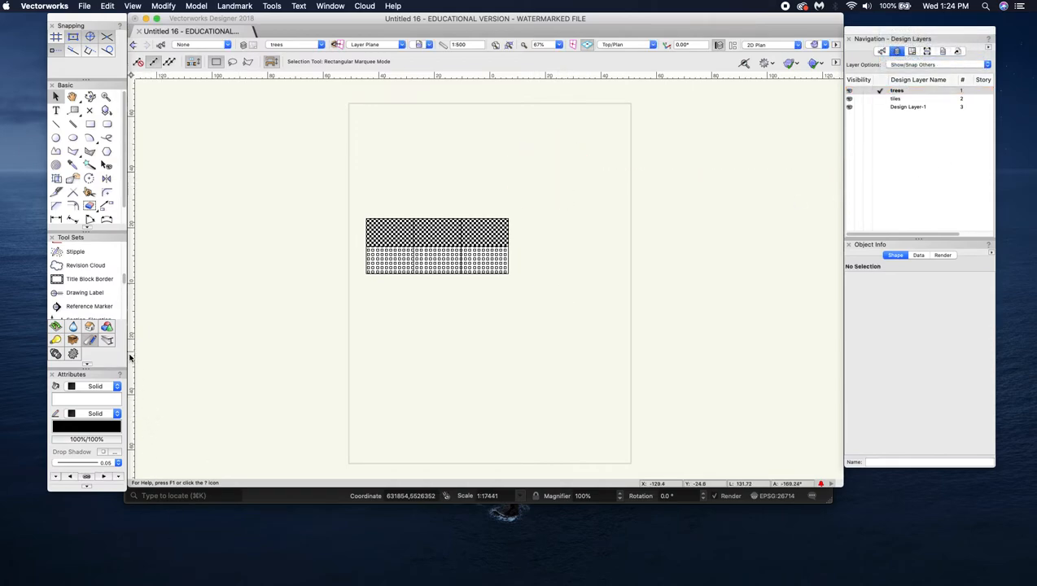
Step: Place one Plant Basic Large Shade Tree 01 at about X -27.6, Y 51.4, plus a spaced curving row starting at about X 3.8, Y 55
click(55, 326)
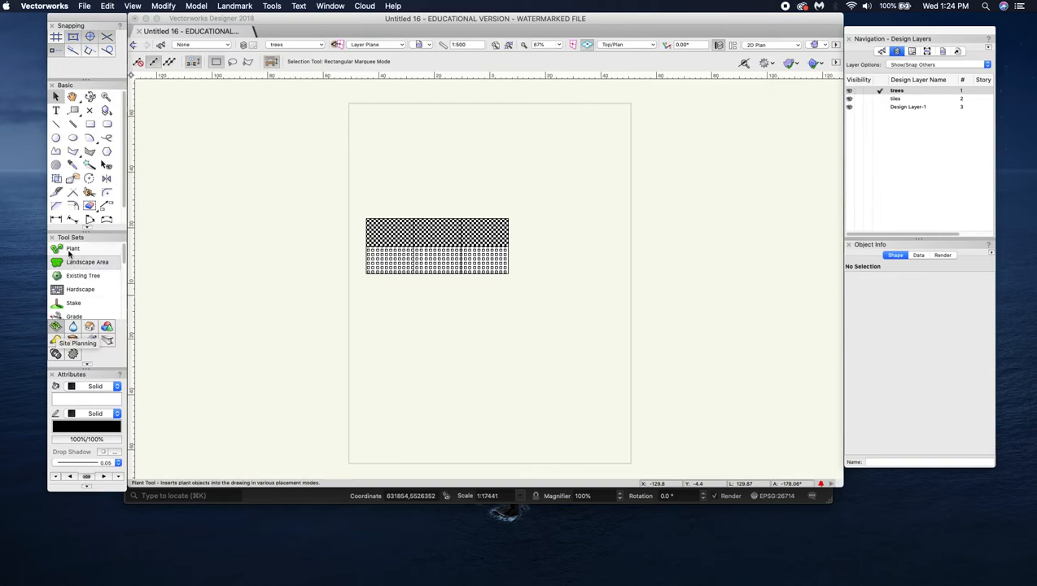
click(66, 249)
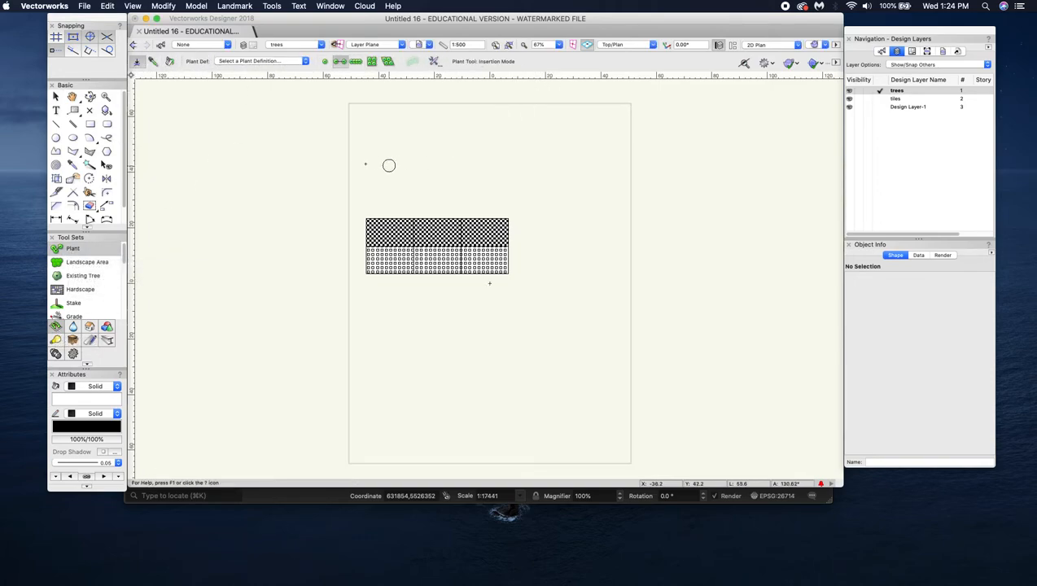
click(254, 62)
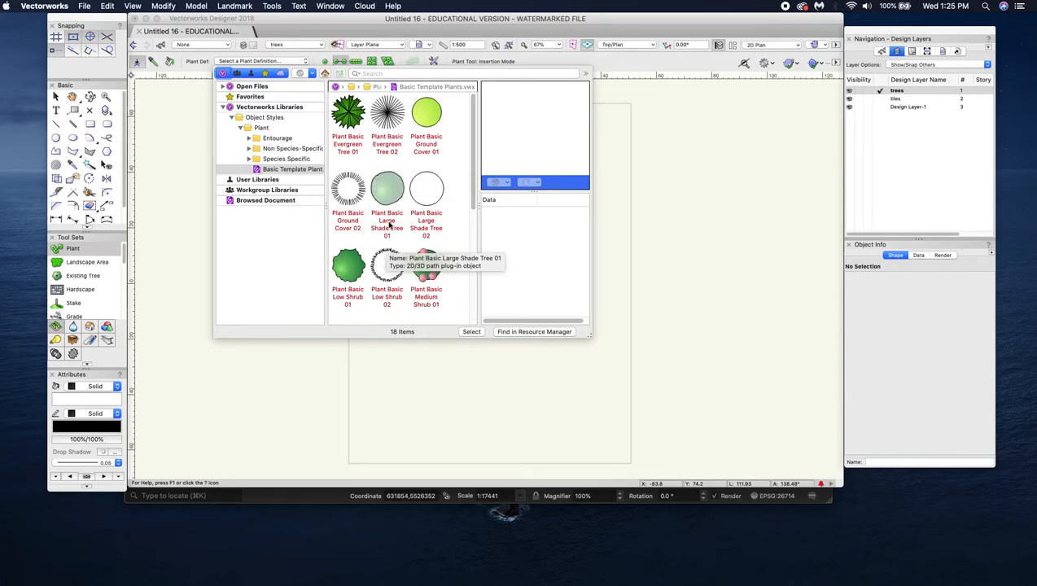
click(387, 201)
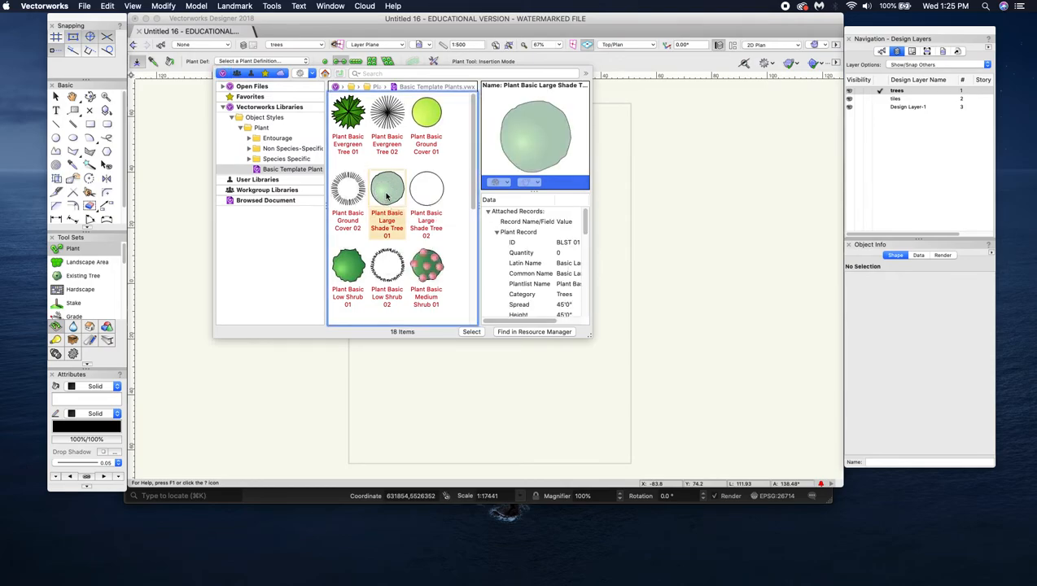
double_click(387, 195)
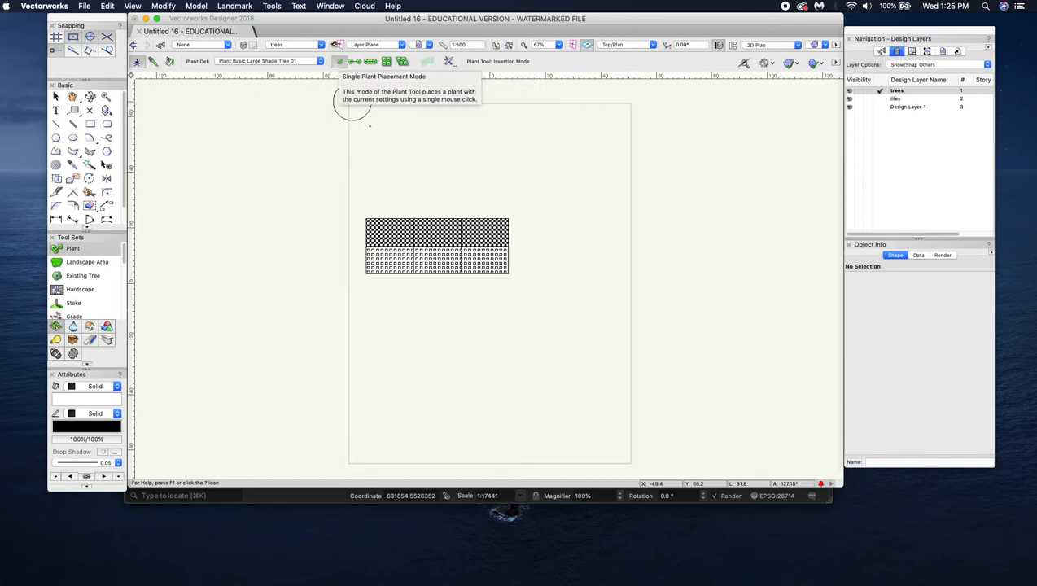
click(412, 140)
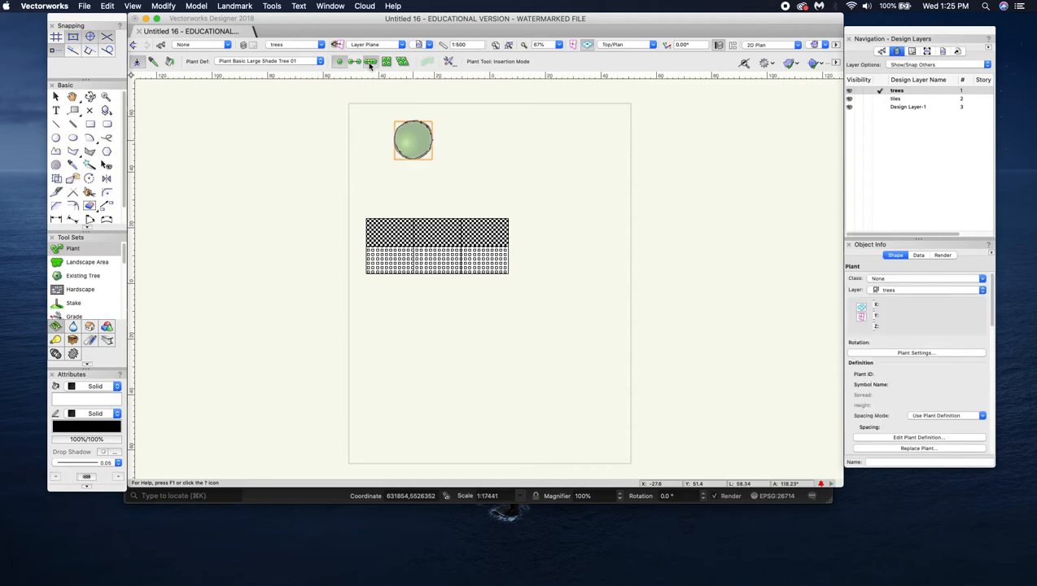
click(499, 128)
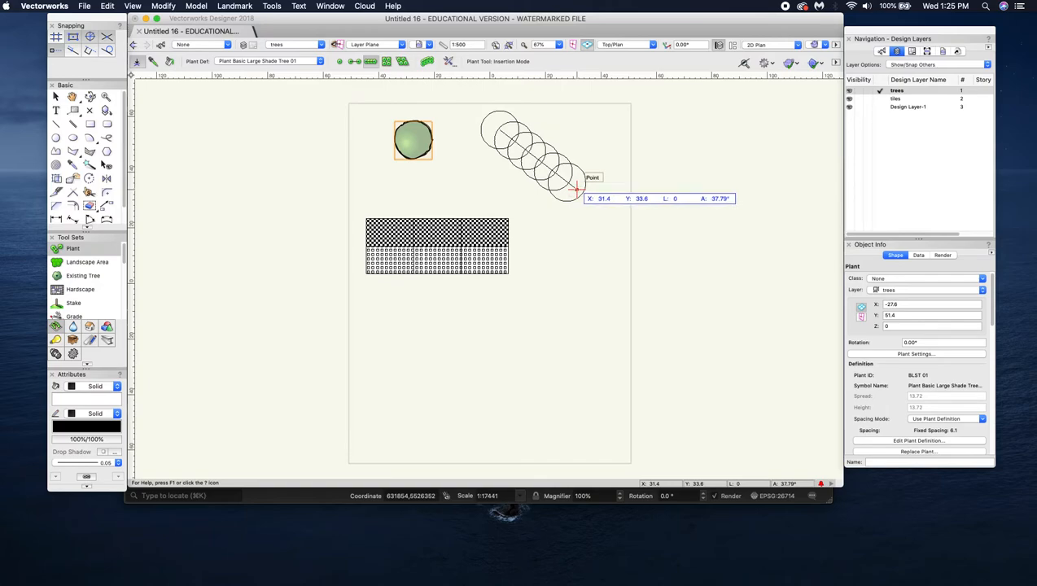
click(590, 225)
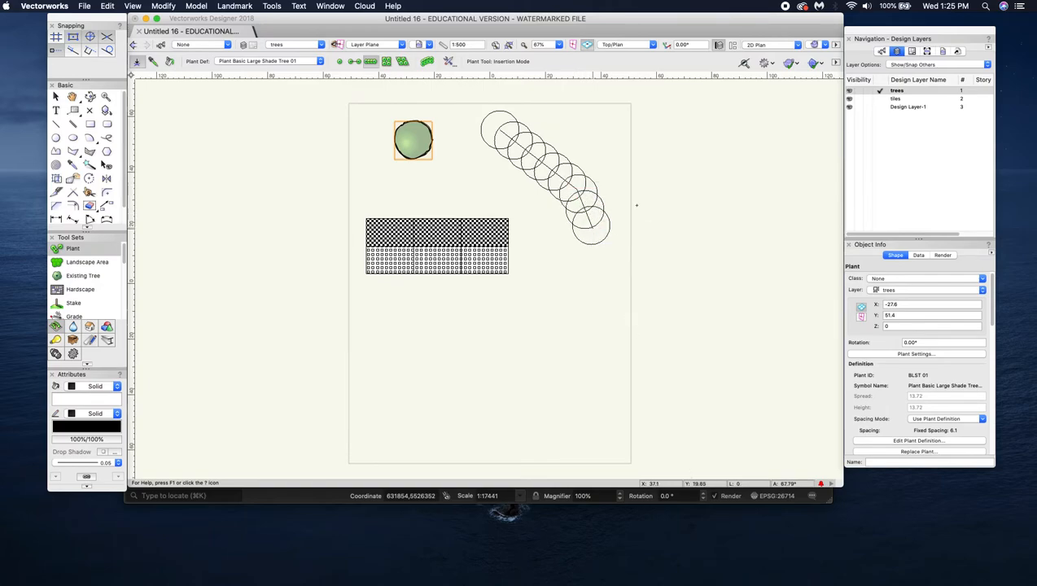
Step: Switch the plant definition to Plant Basic Evergreen Tree 01 and place a single tree below the left end of the tiles
click(240, 62)
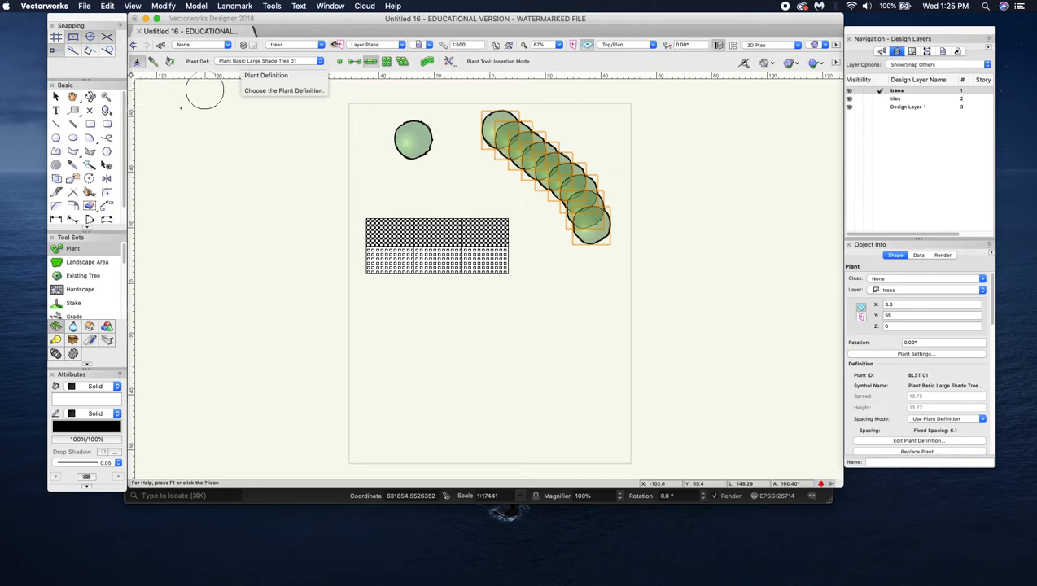
click(262, 92)
click(353, 117)
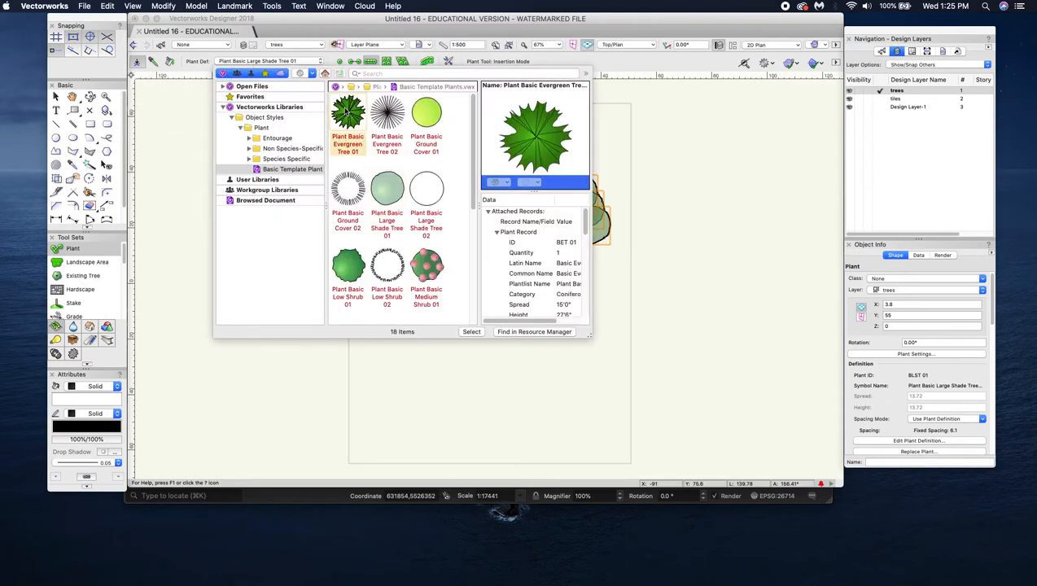
double_click(350, 122)
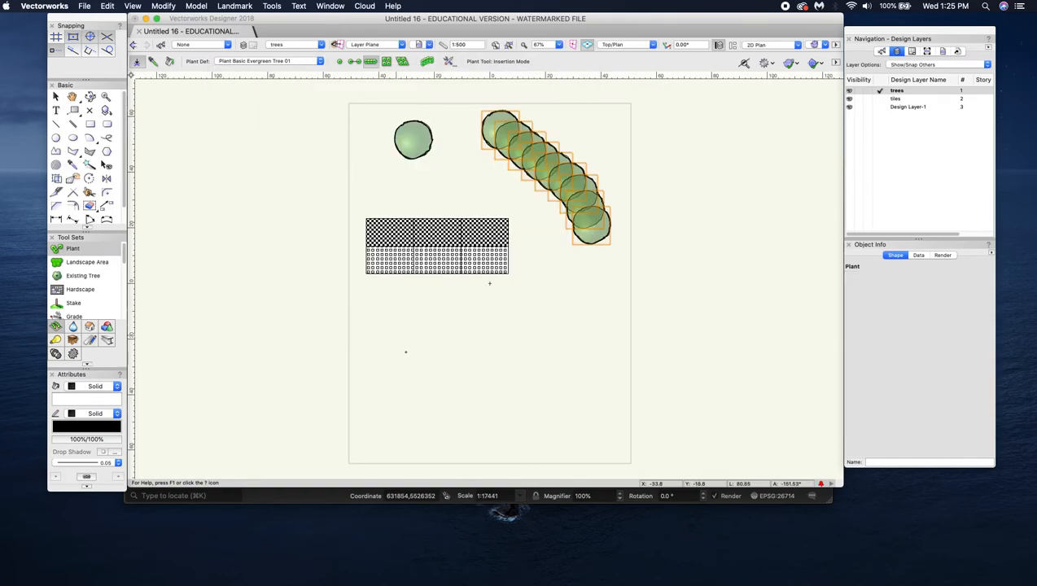
click(395, 334)
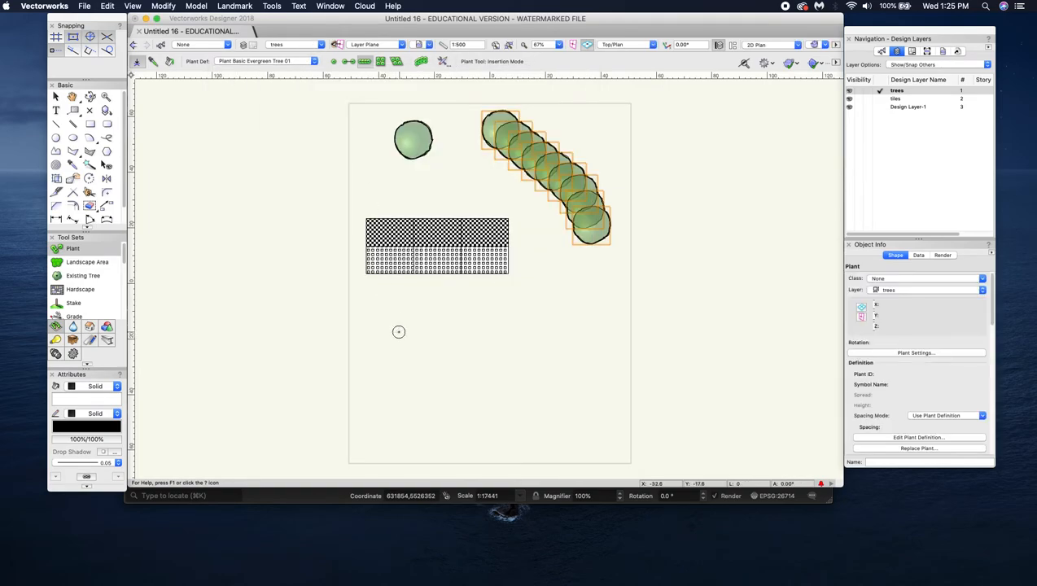
key(Escape)
click(332, 63)
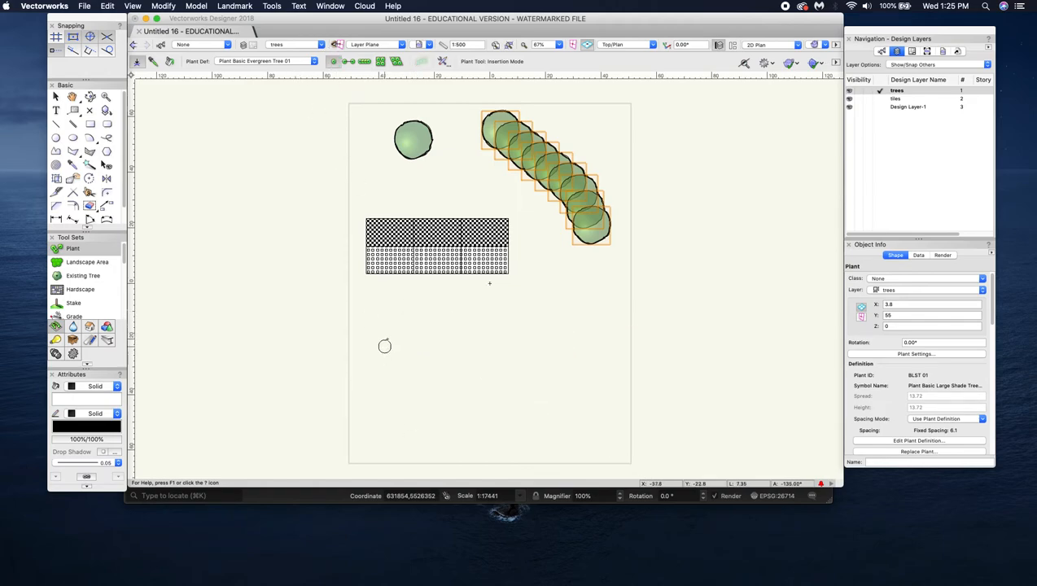
click(394, 317)
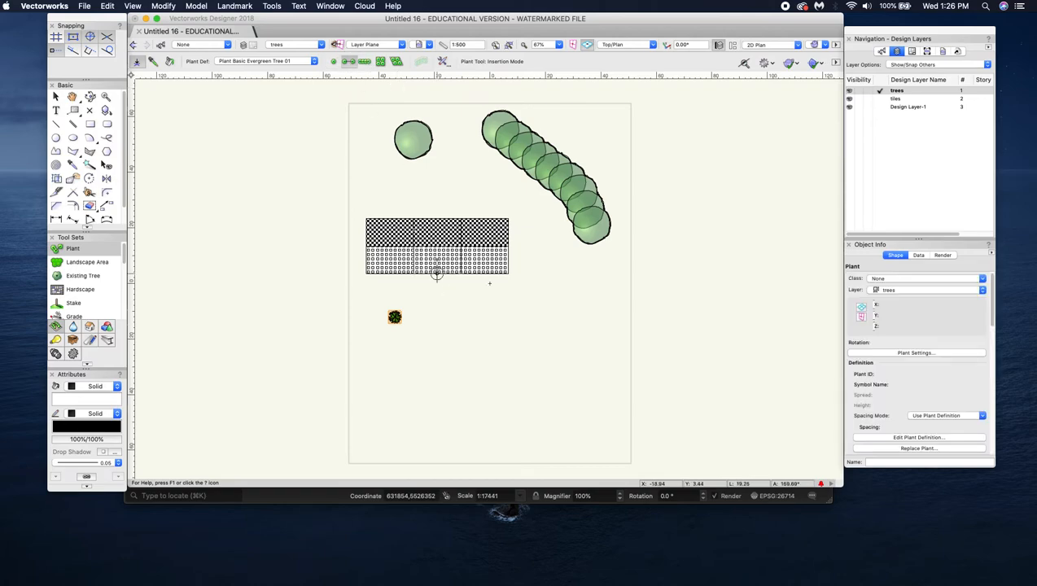
Step: Place five evergreen trees at the vertices of a zigzag path below the tiles, starting at about X -15, Y -13.4
click(447, 320)
click(478, 320)
click(503, 359)
click(551, 352)
double_click(551, 308)
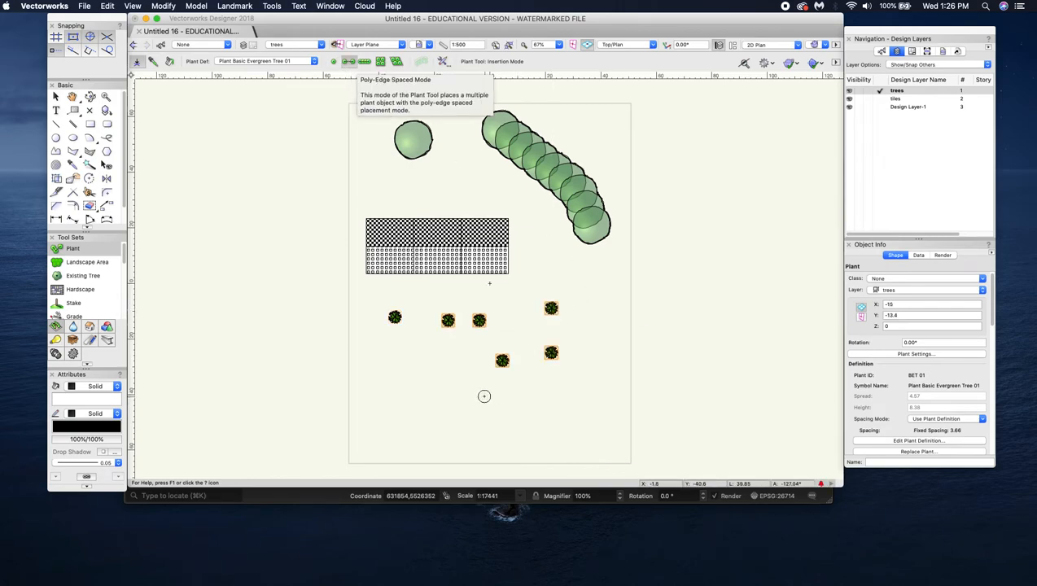
Step: Set the polygon display of the five-tree evergreen group to Centers-Solid
click(56, 97)
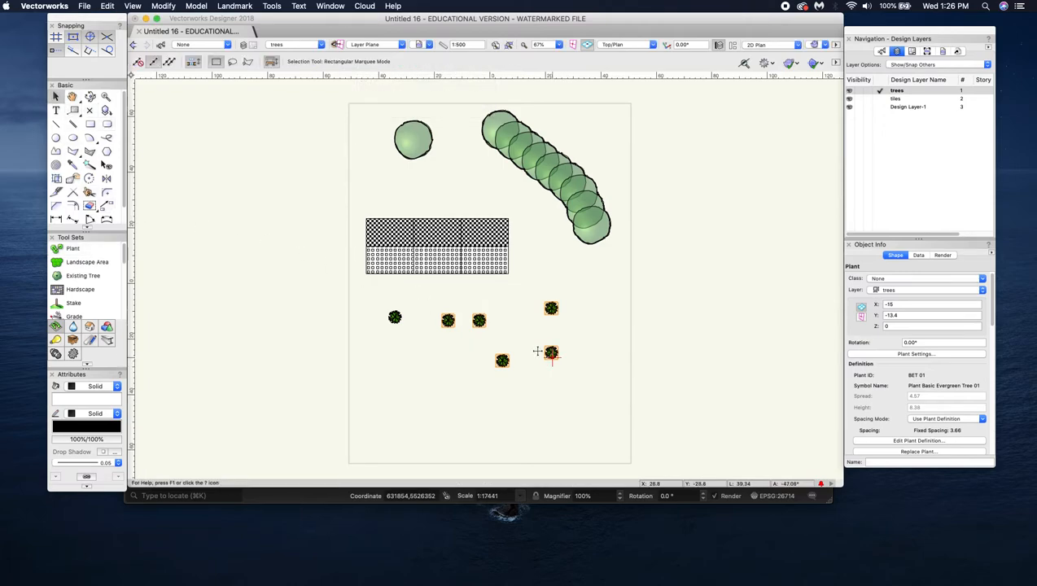
click(479, 358)
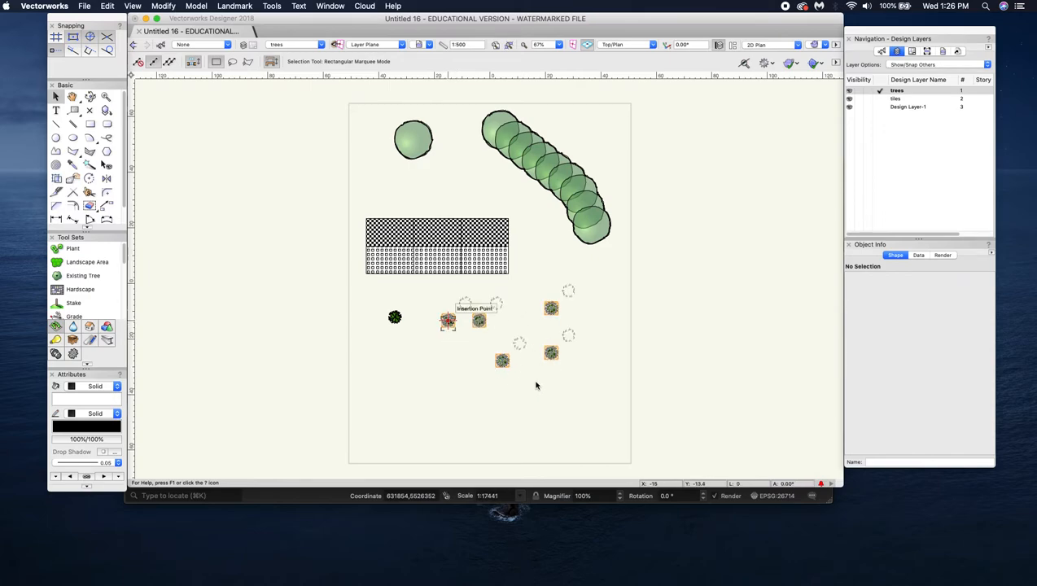
click(510, 419)
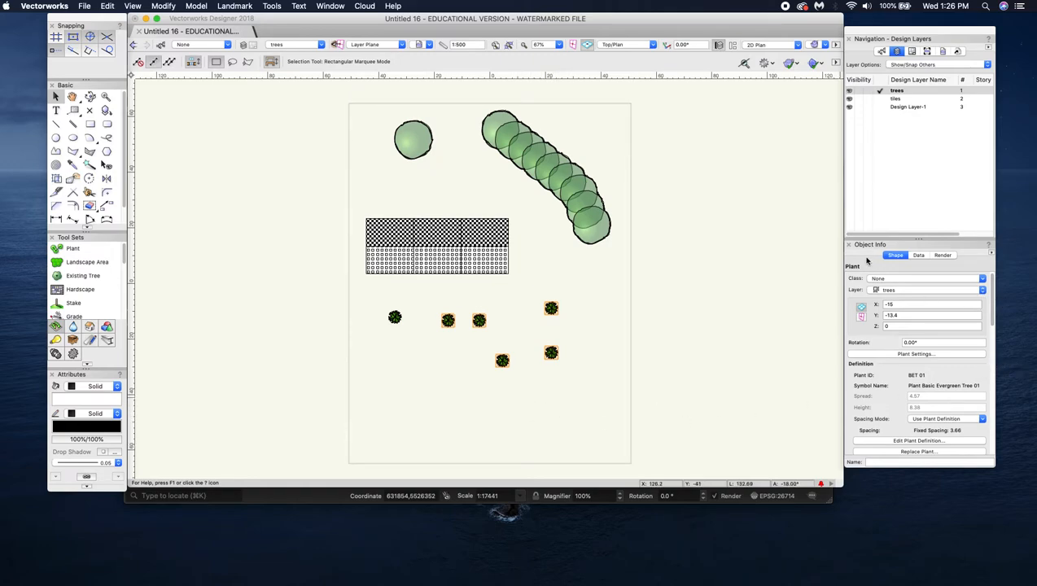
scroll(987, 324, down, 5)
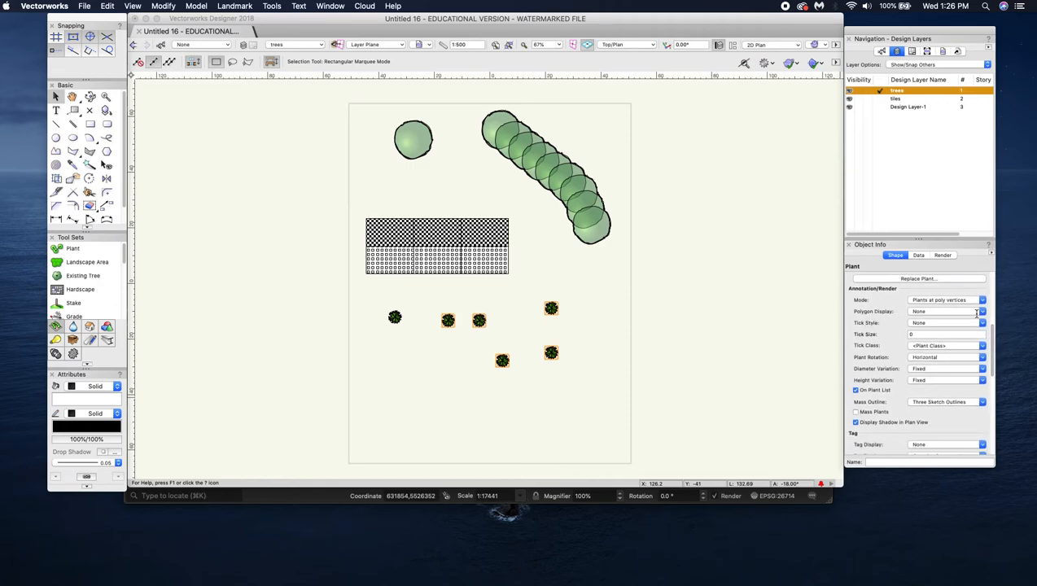
click(981, 313)
click(964, 329)
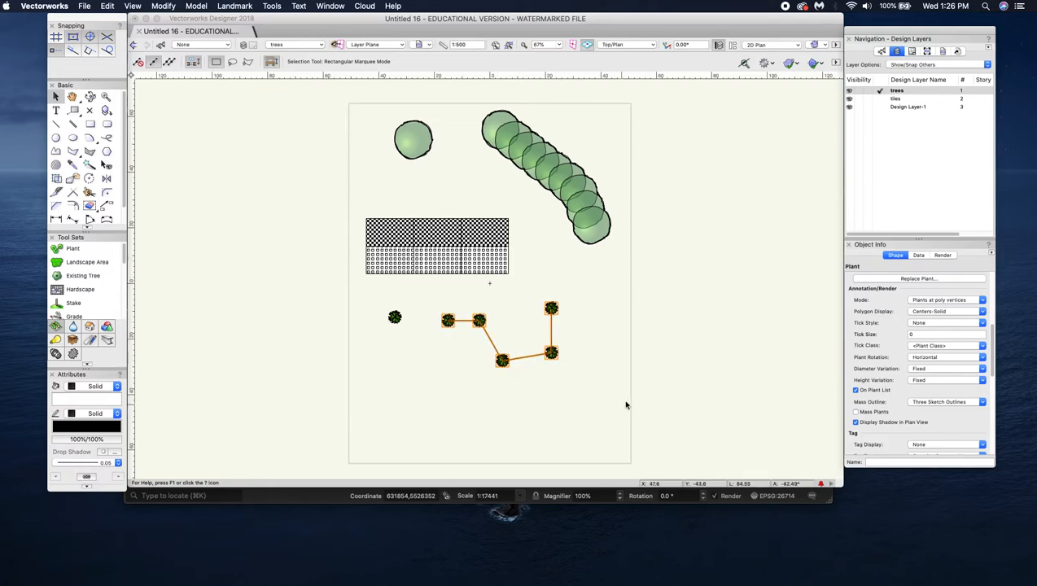
Step: Change the curved shade tree row's polygon display to a solid line through the plant centers
click(590, 225)
click(602, 301)
click(590, 225)
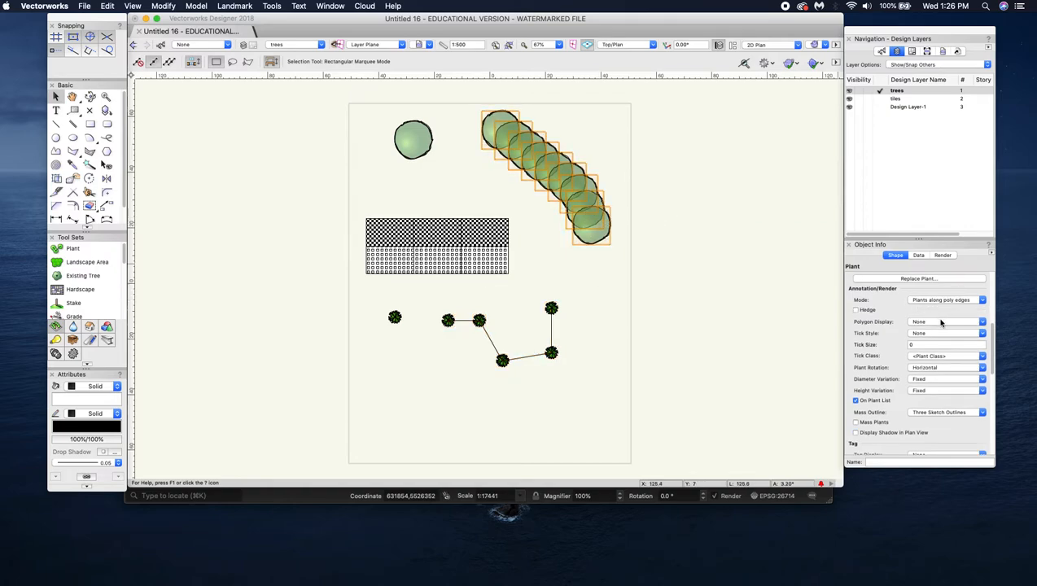
click(925, 322)
click(920, 333)
click(398, 193)
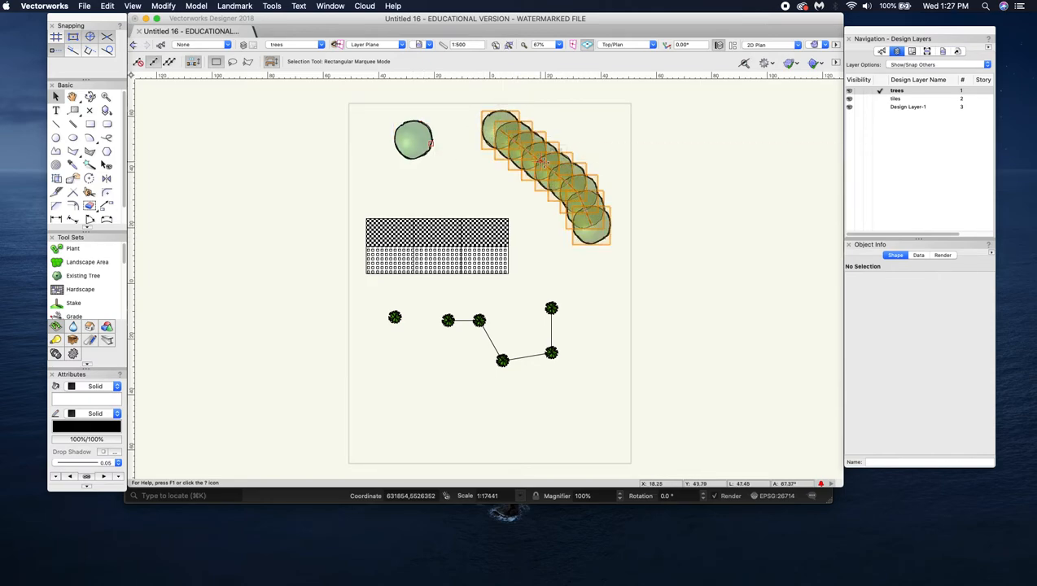
Step: Open the single shade tree's 2D graphics for editing and select its canopy polyline
click(415, 140)
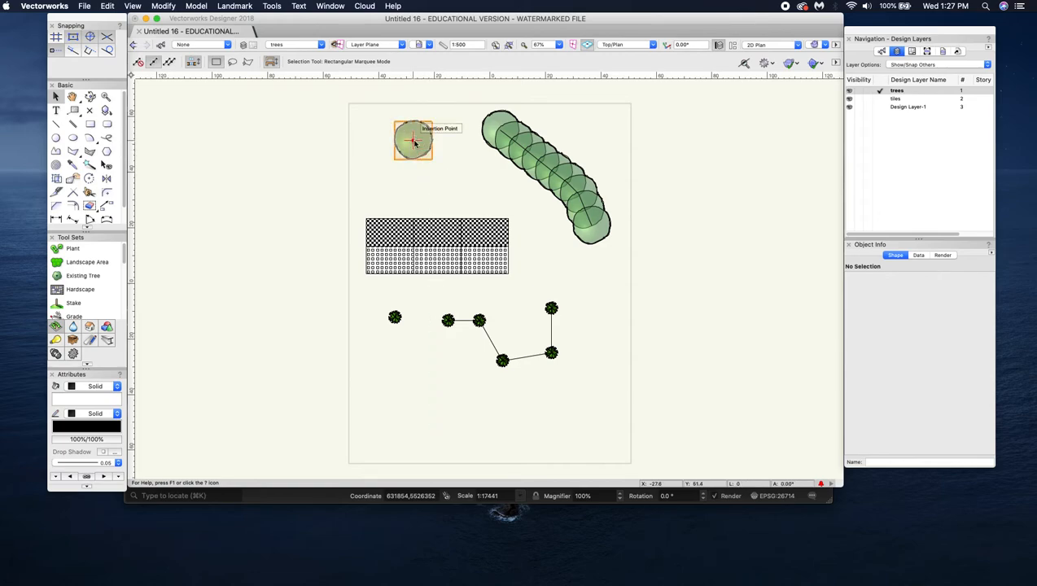
double_click(414, 140)
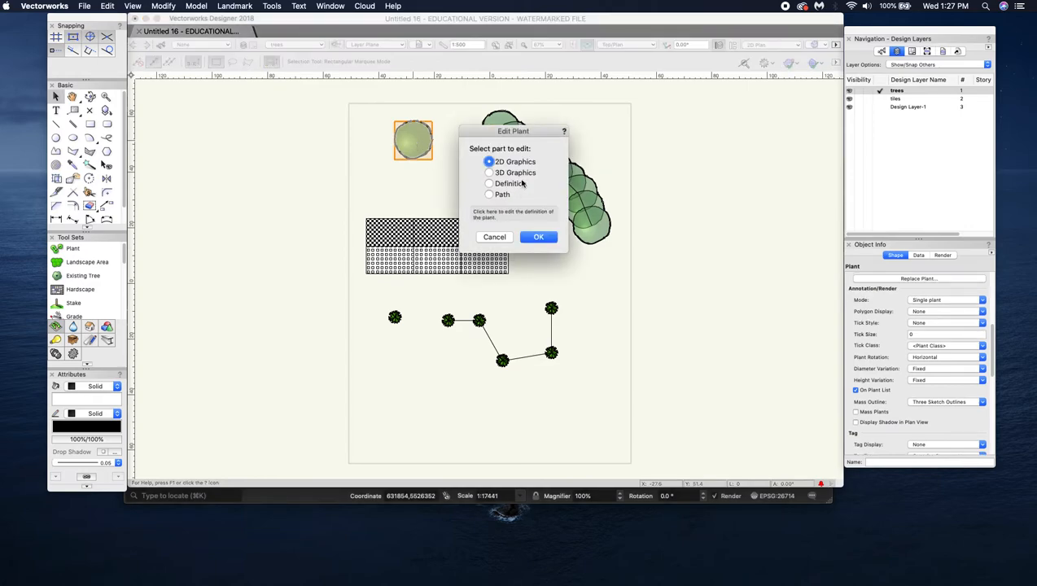
drag(502, 132, 276, 132)
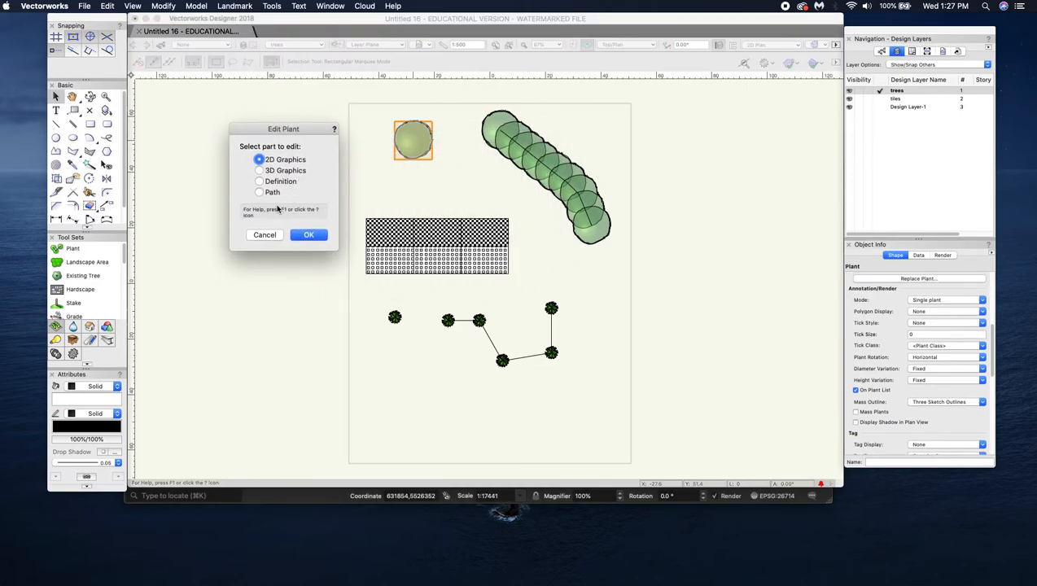
click(309, 235)
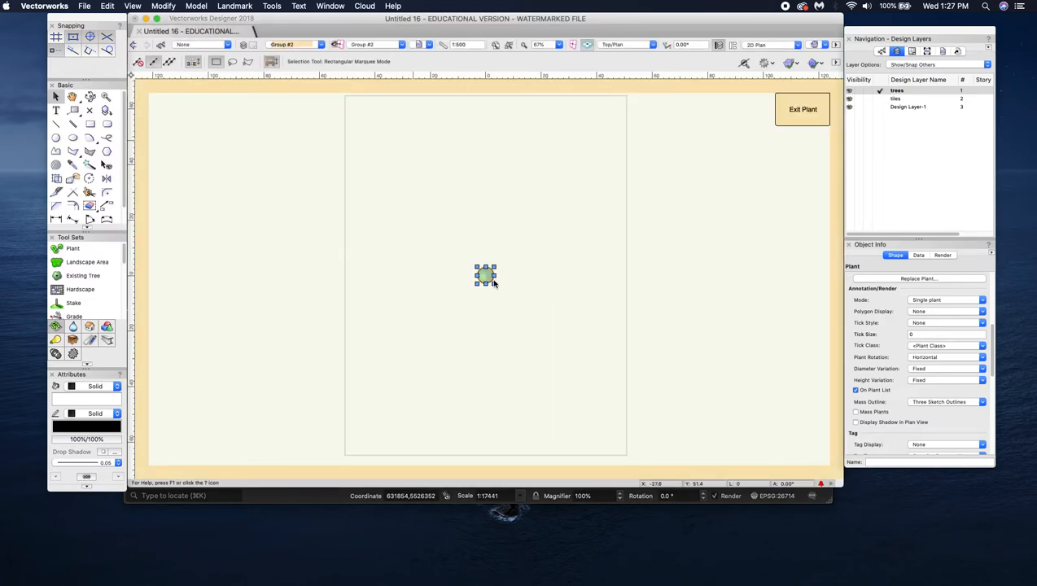
click(493, 283)
scroll(488, 280, up, 10)
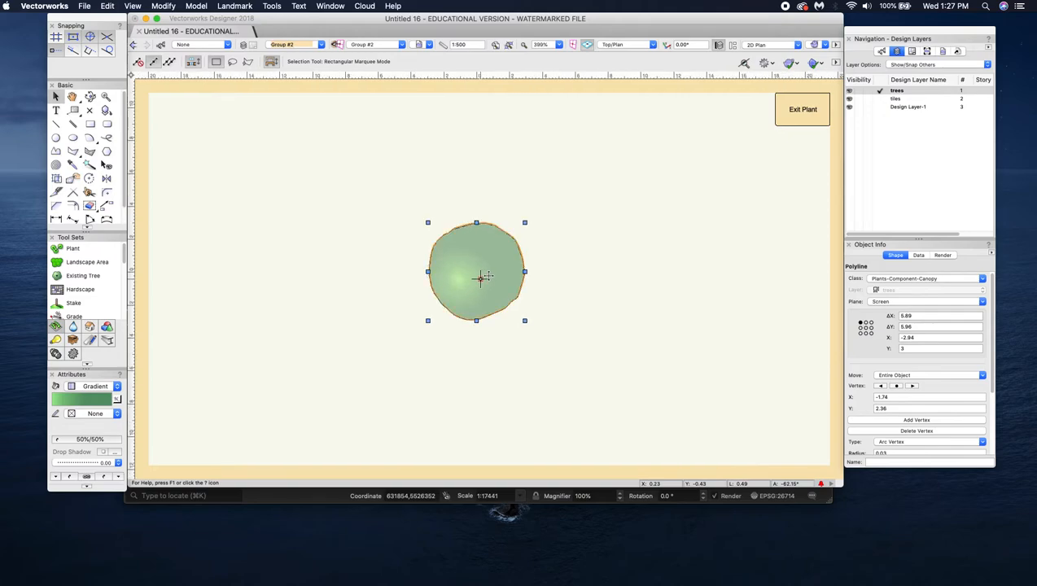
scroll(481, 278, up, 1)
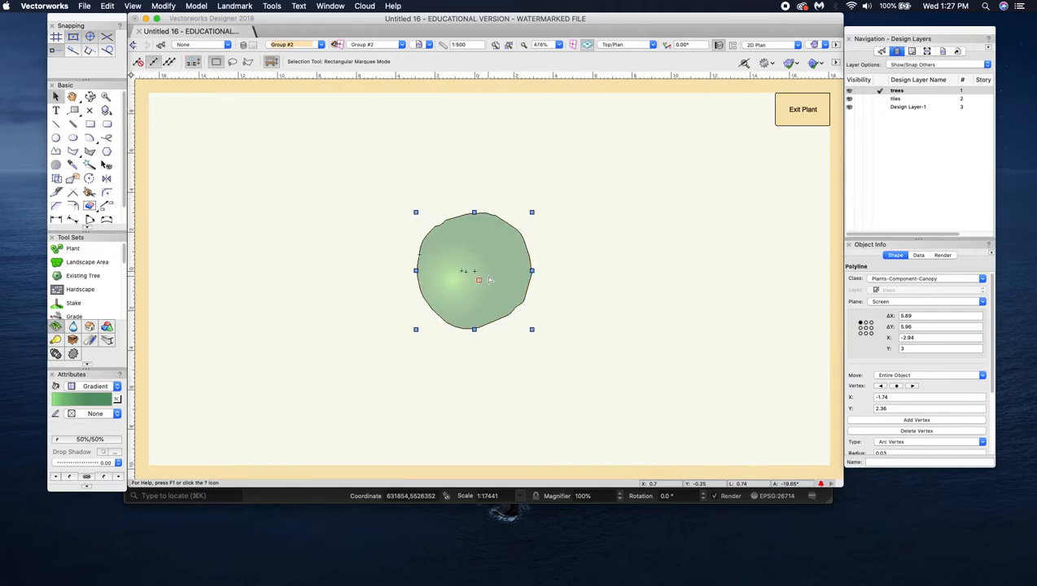
Step: Change the canopy's gradient fill to Fall GR from the default gradients library
click(93, 406)
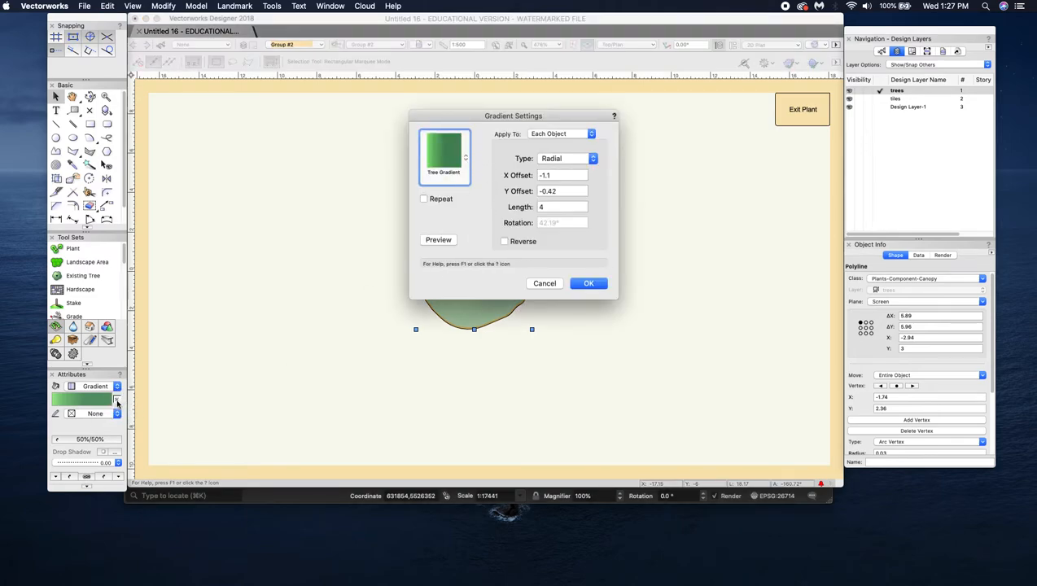
click(466, 160)
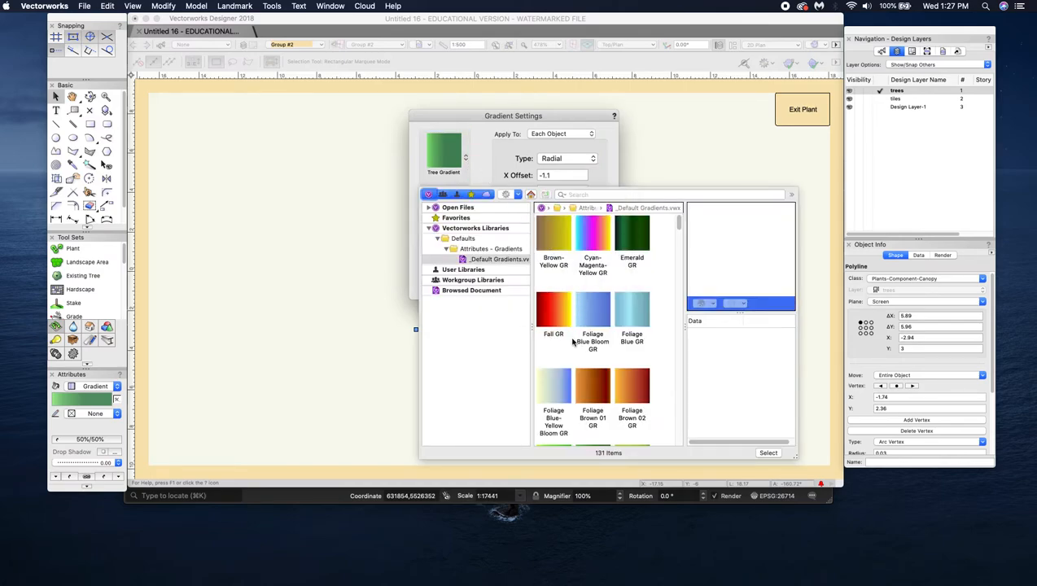
click(551, 320)
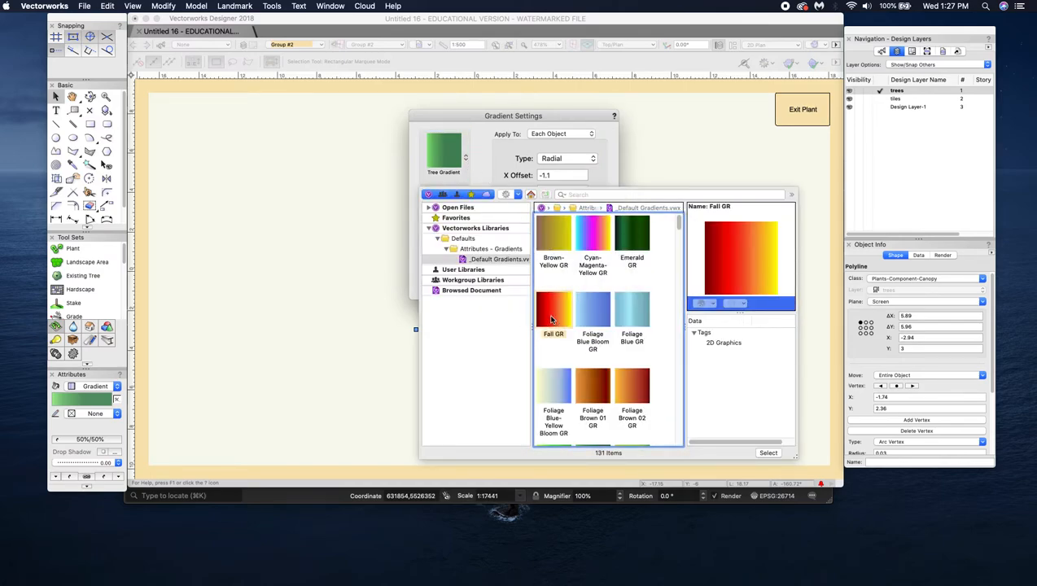
double_click(561, 303)
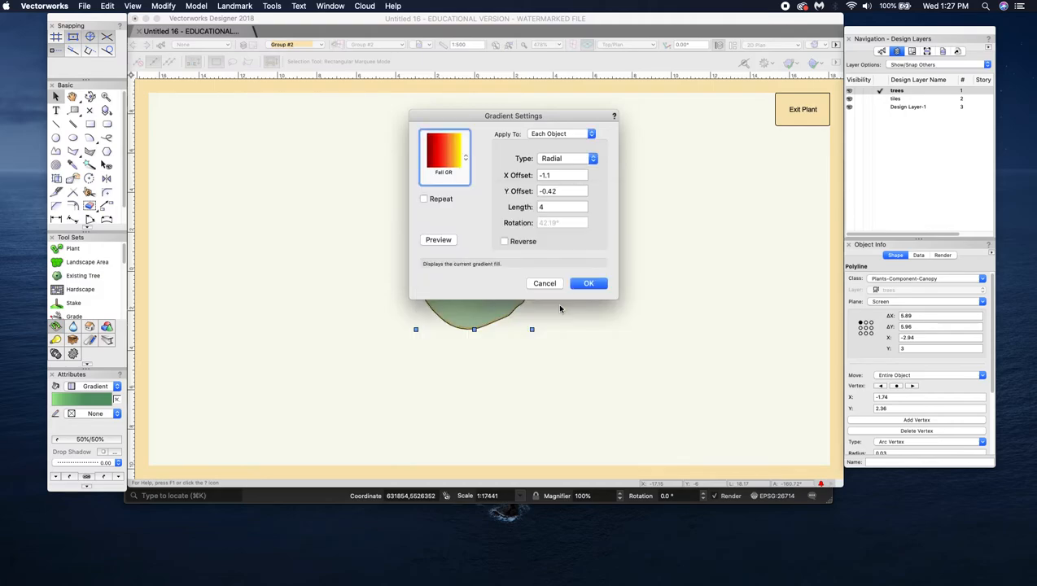
click(584, 282)
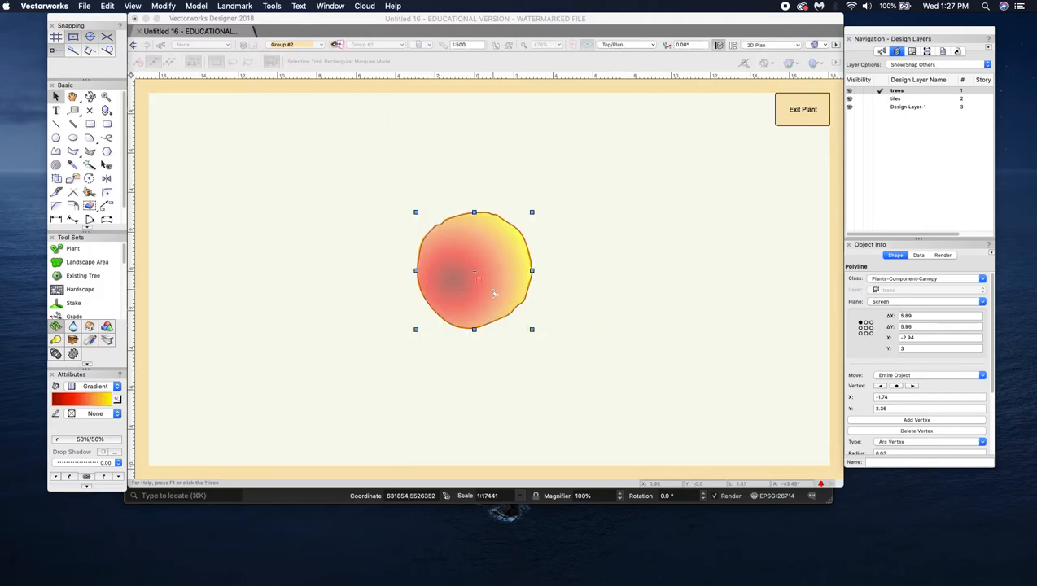
Step: Exit the plant's 2D graphics and select the single shade tree beside the curved row
click(801, 118)
click(802, 117)
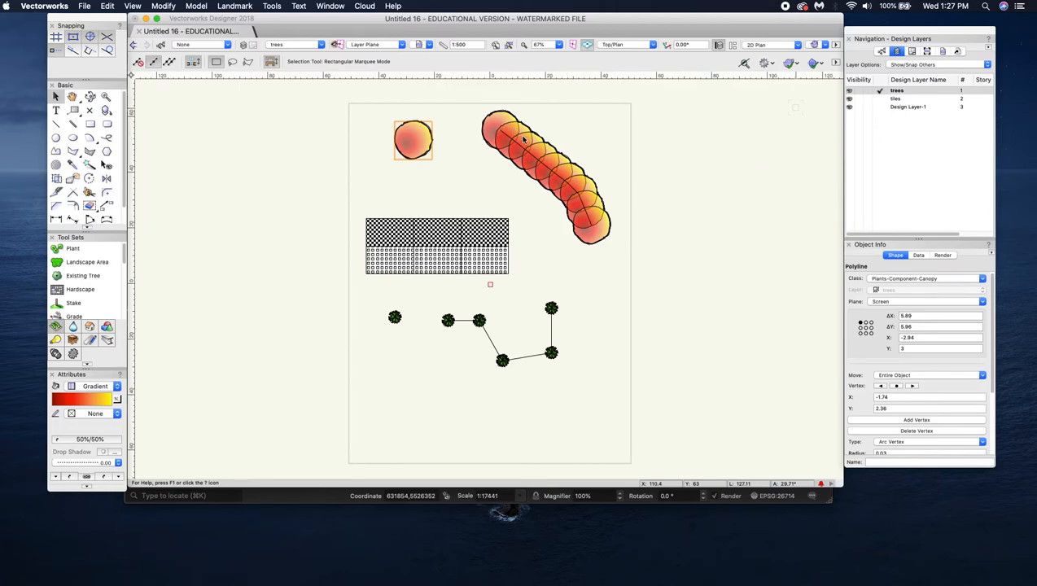
click(521, 136)
click(425, 134)
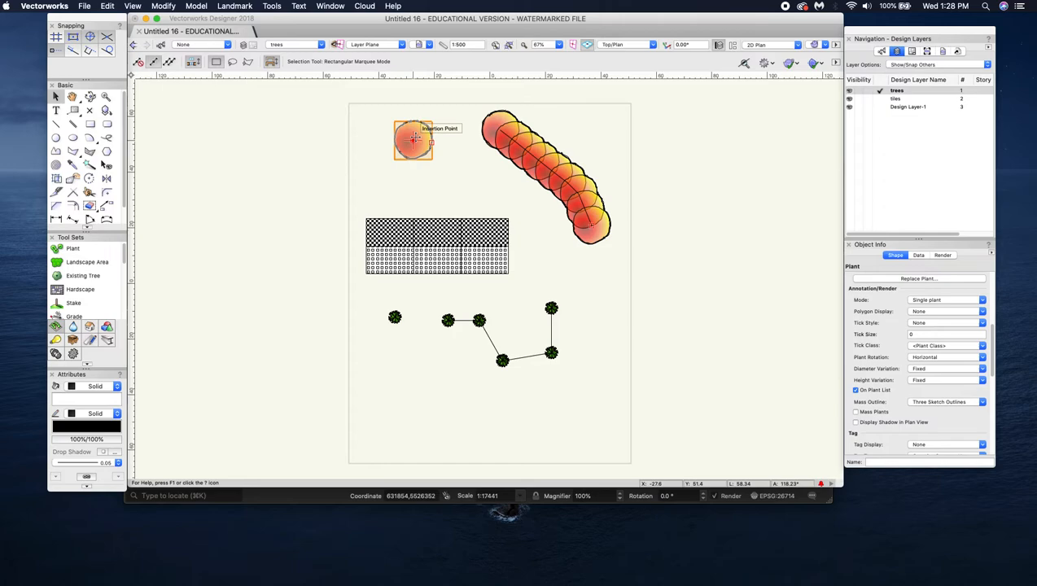
Step: Set the fixed spacing in the curved shade tree row's plant definition to 15
shift+click(516, 143)
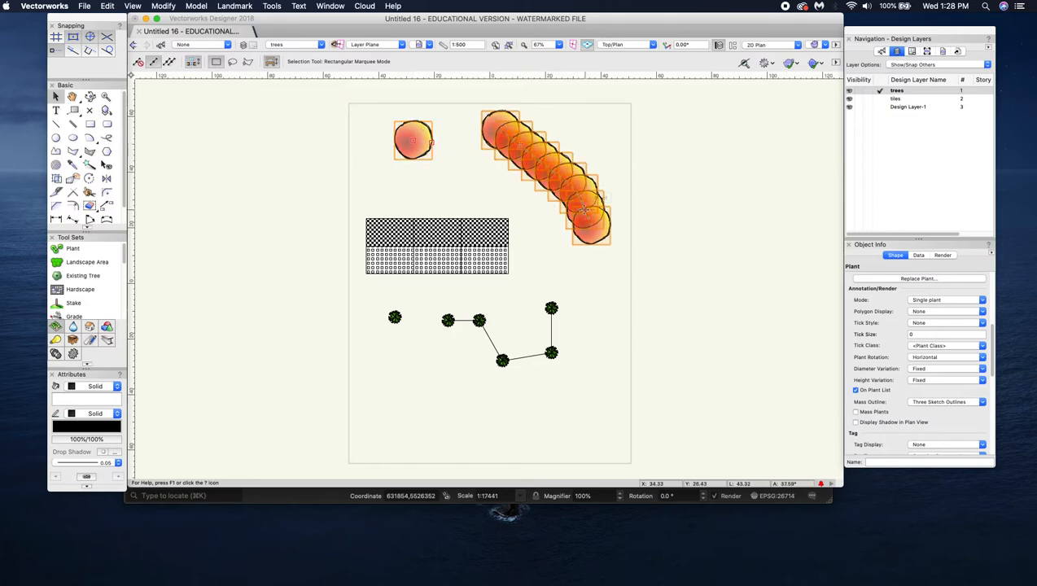
click(537, 161)
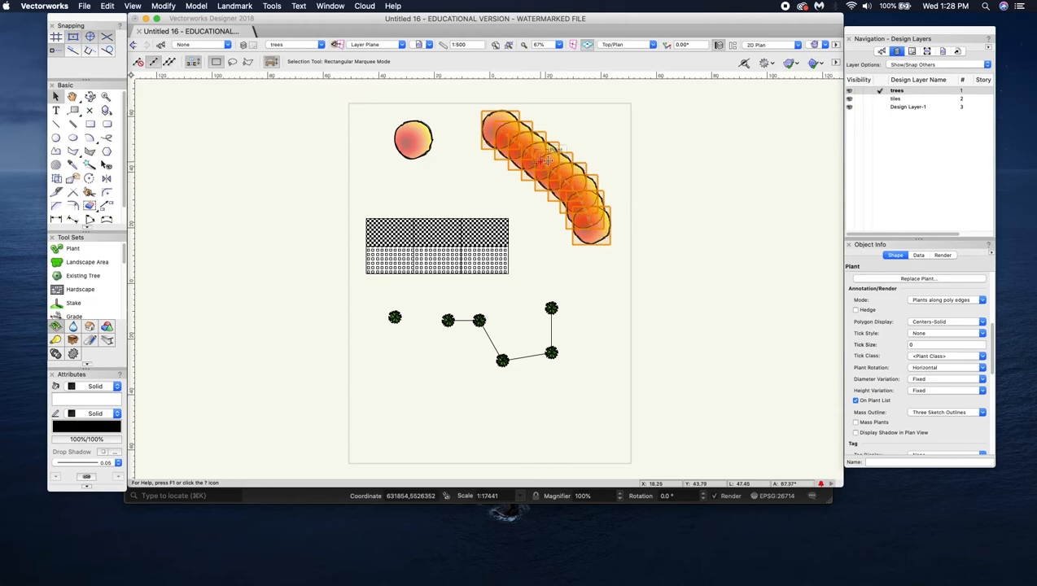
drag(994, 348, 993, 317)
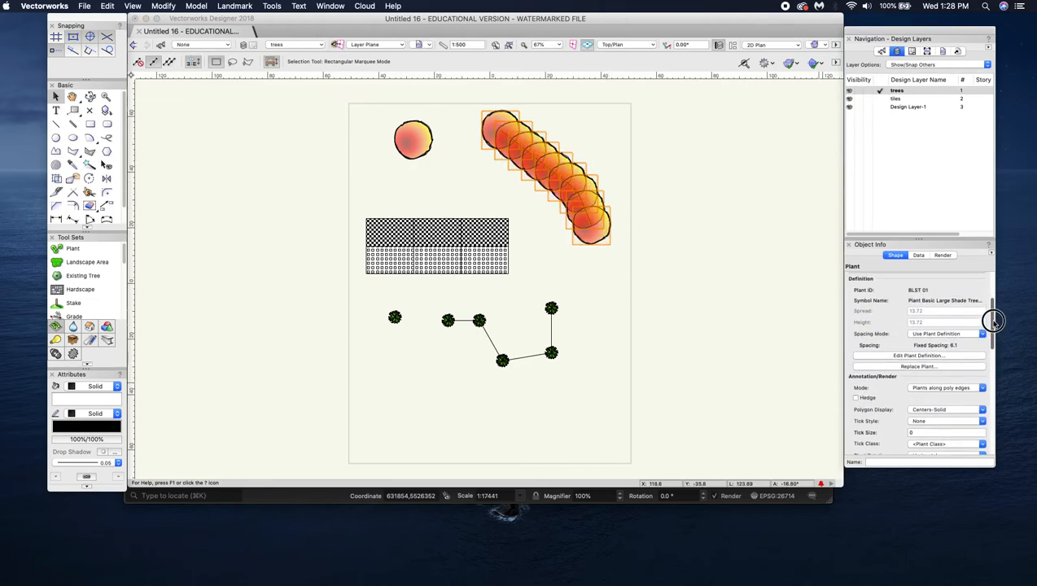
click(912, 358)
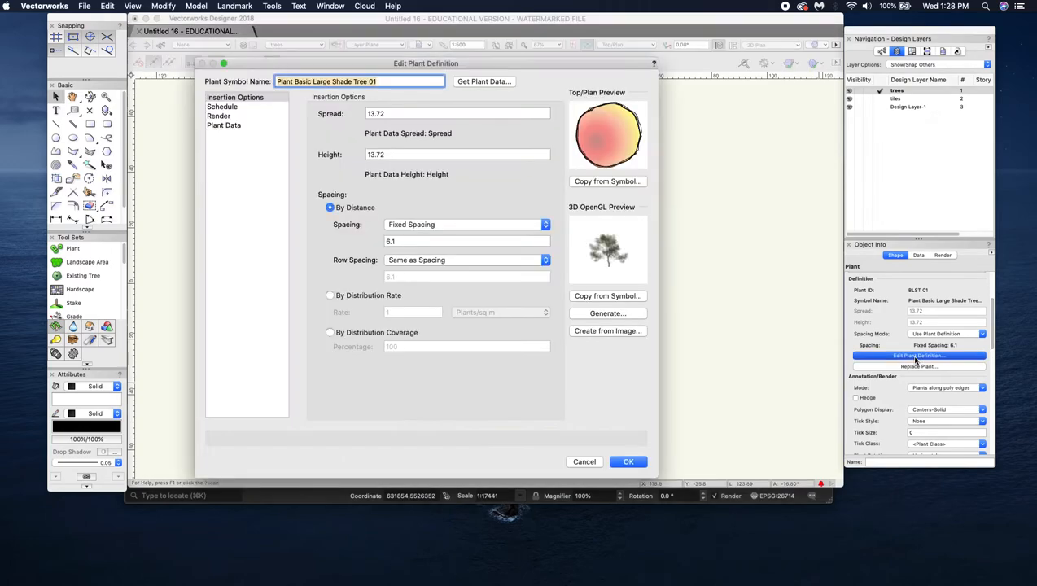
click(401, 241)
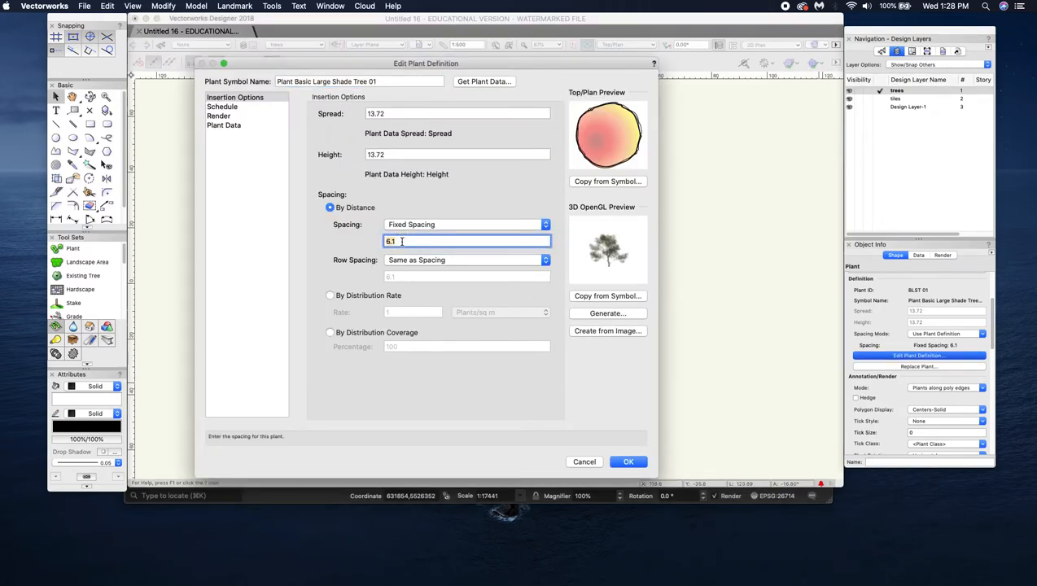
text(15)
click(628, 462)
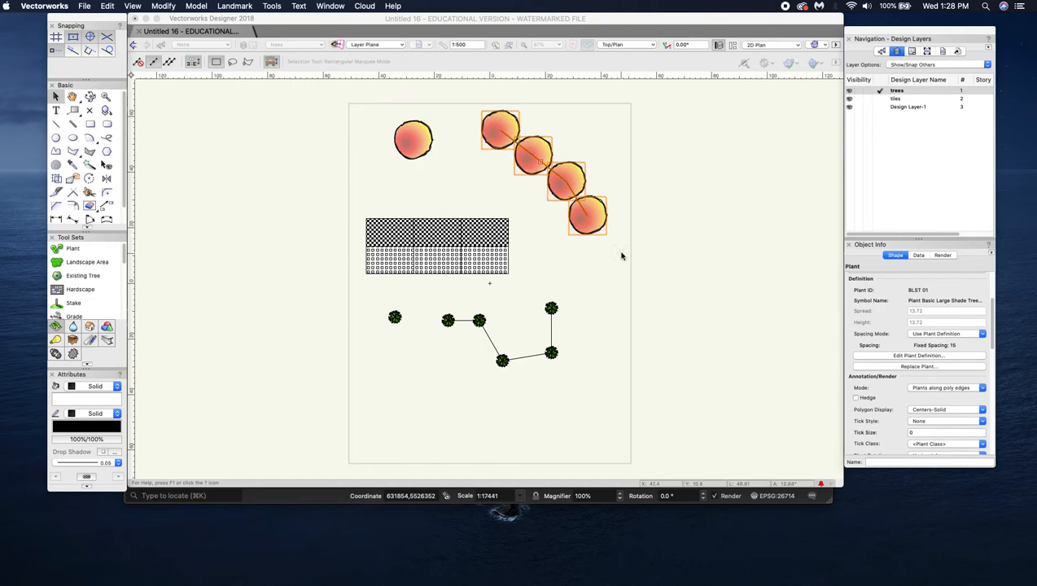
click(656, 18)
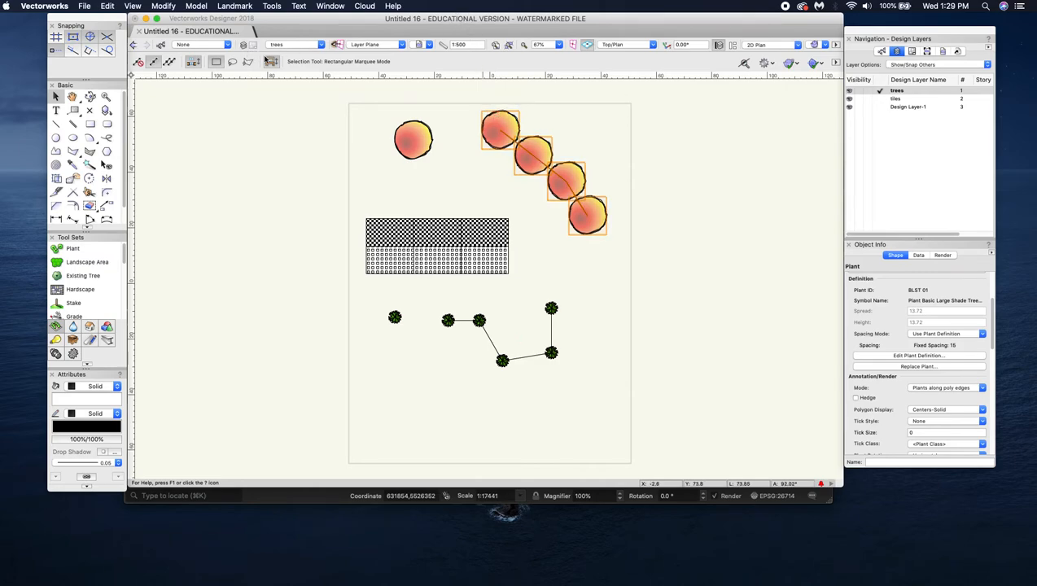
Step: Create a sheet layer numbered Sht-1 with a raster rendering resolution of 200 DPI
click(244, 46)
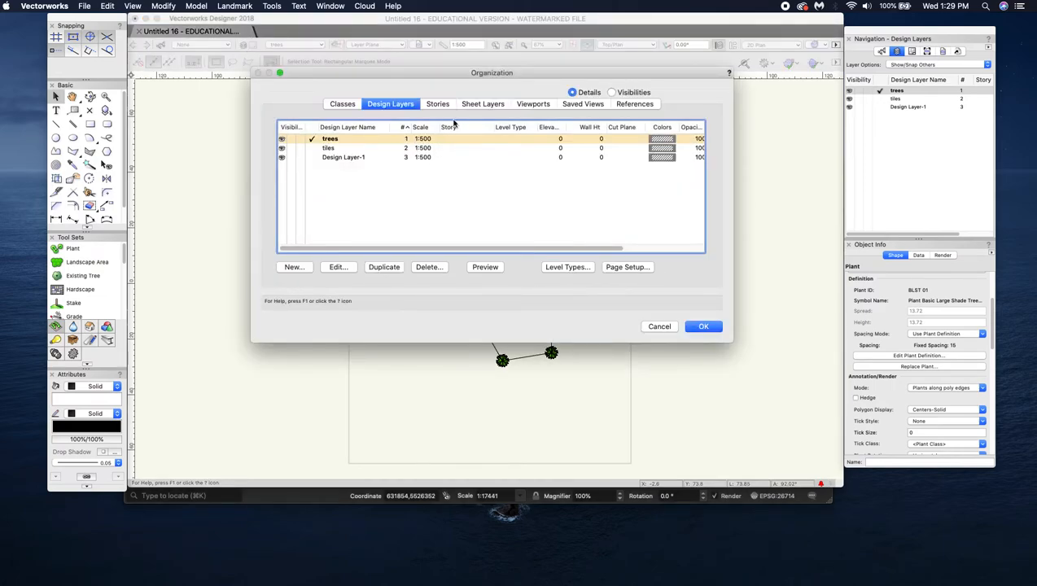
click(479, 103)
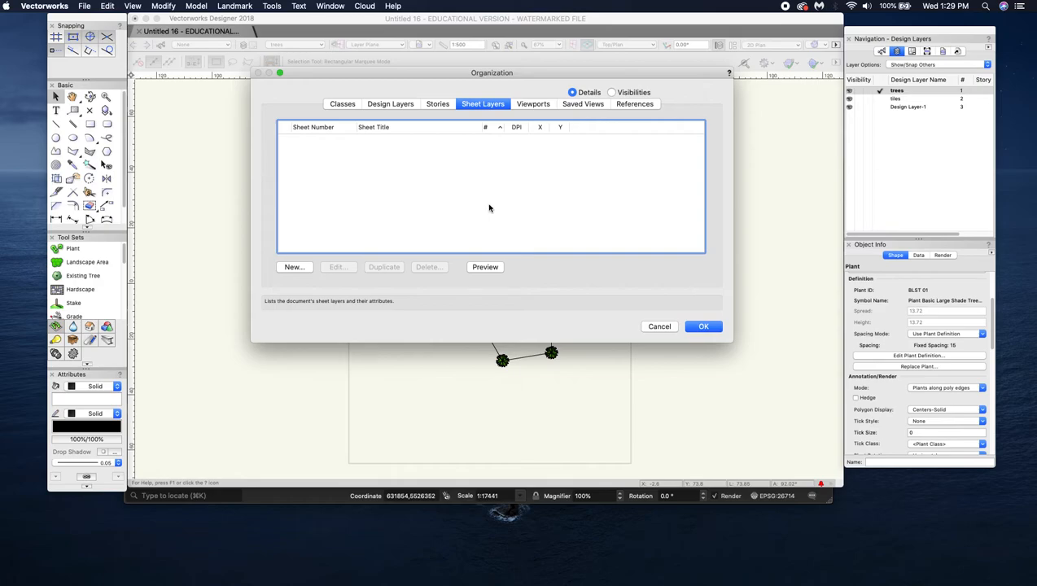
click(296, 267)
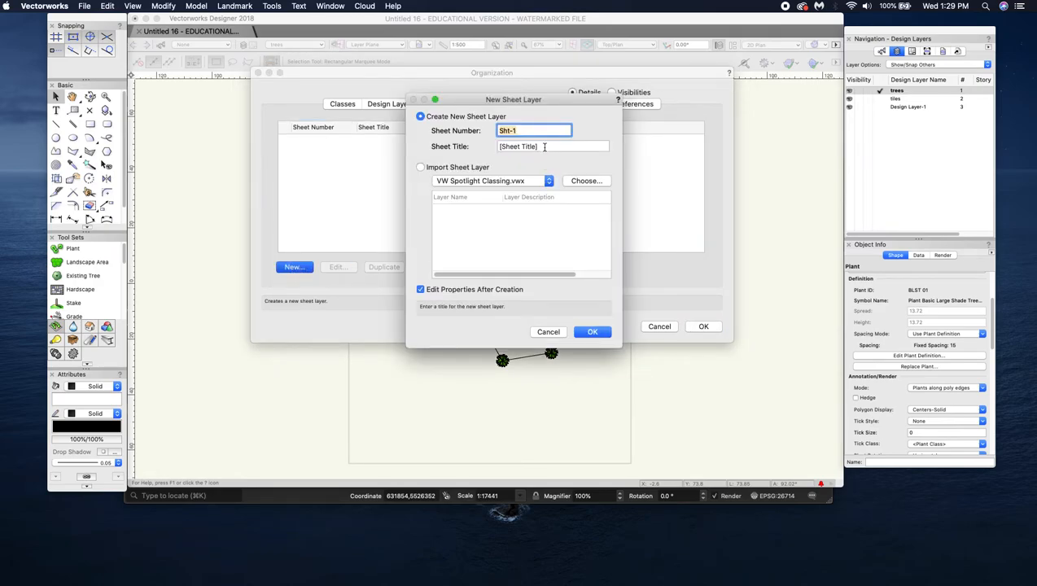
click(592, 331)
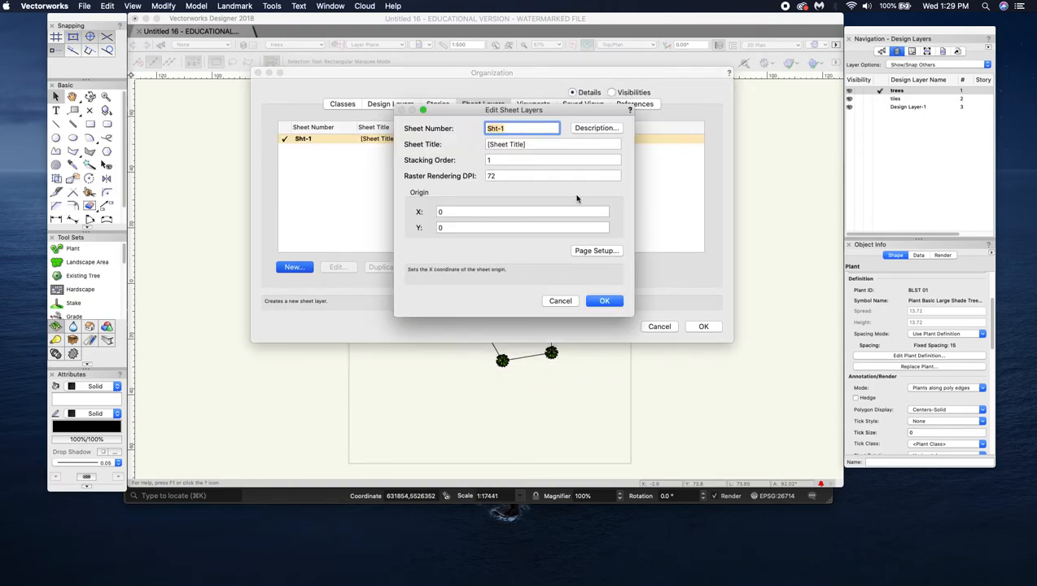
double_click(541, 175)
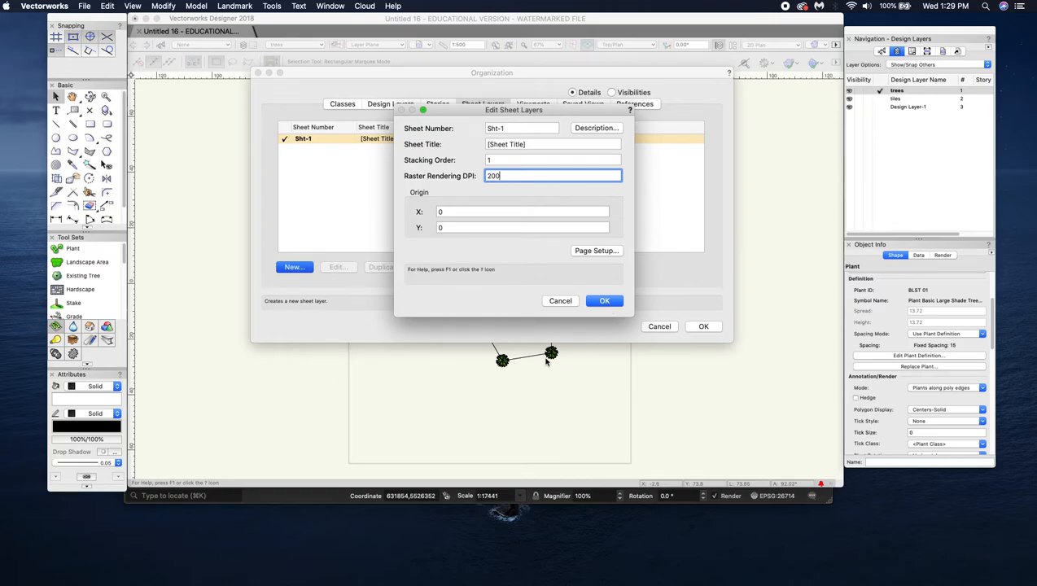
click(614, 301)
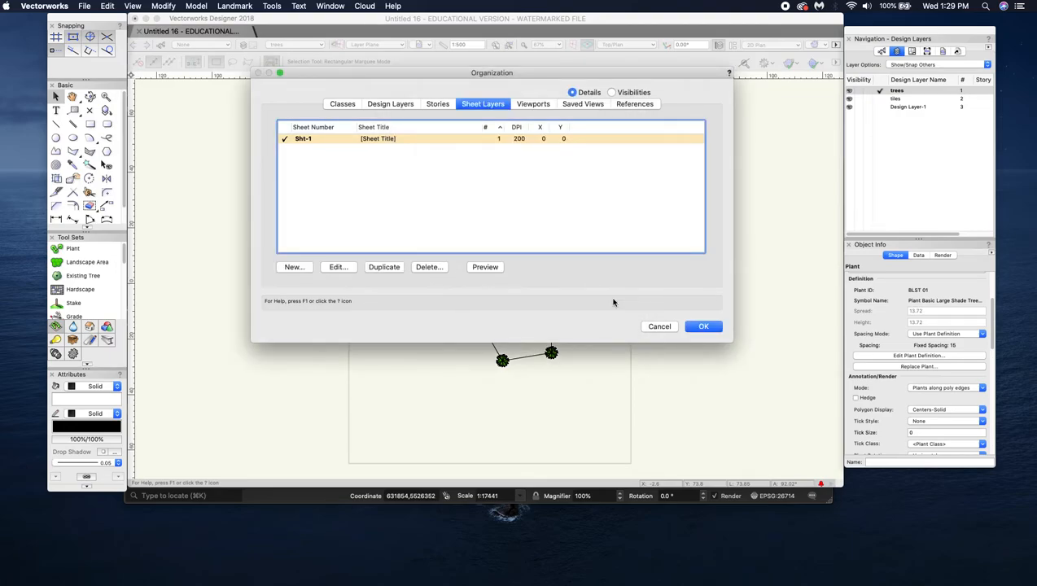
Step: Set the printable area in sheet layer Sht-1's page setup to the ASME D size
click(339, 267)
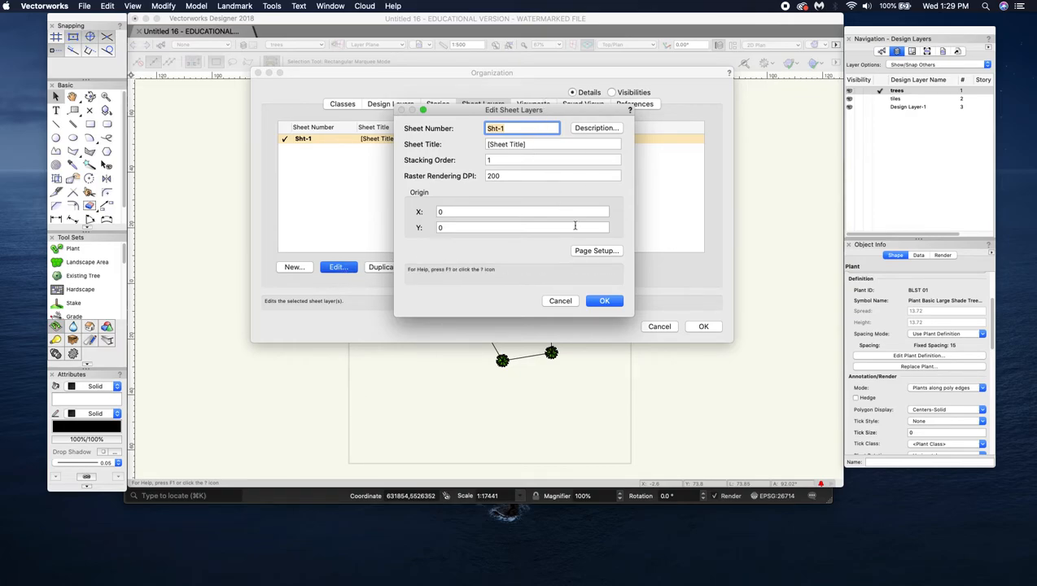
click(597, 252)
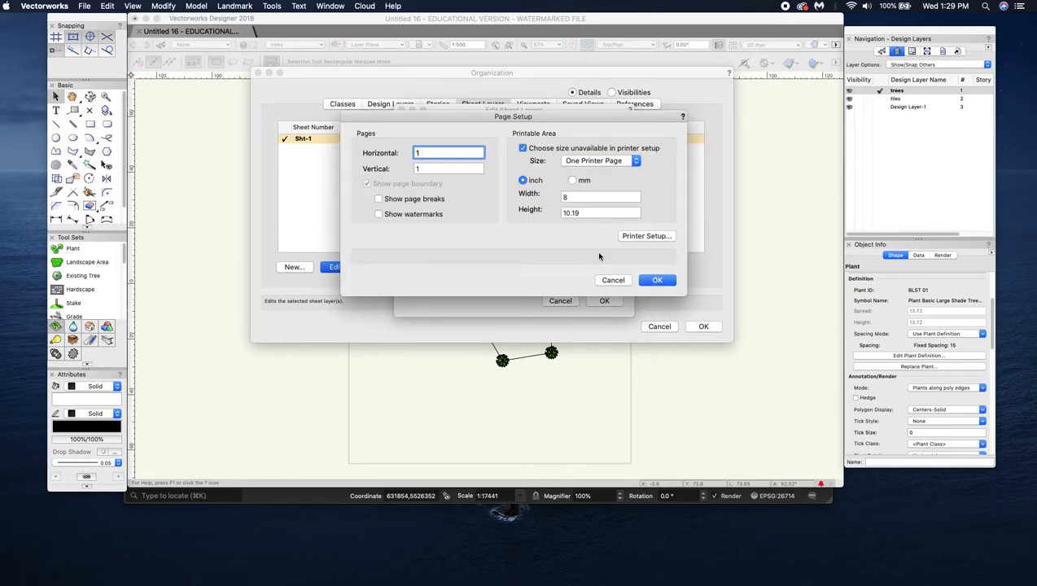
click(622, 161)
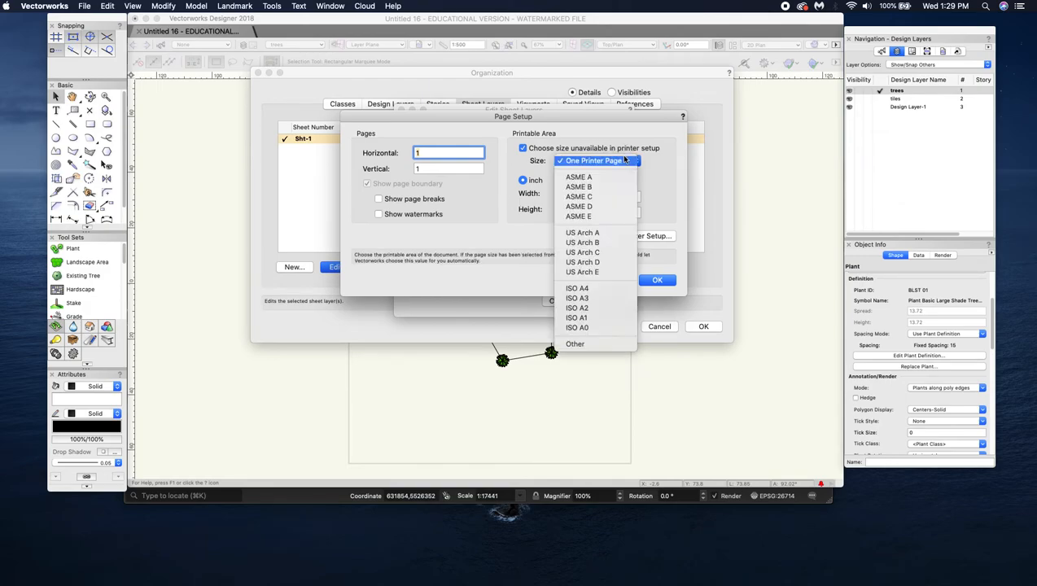
click(607, 207)
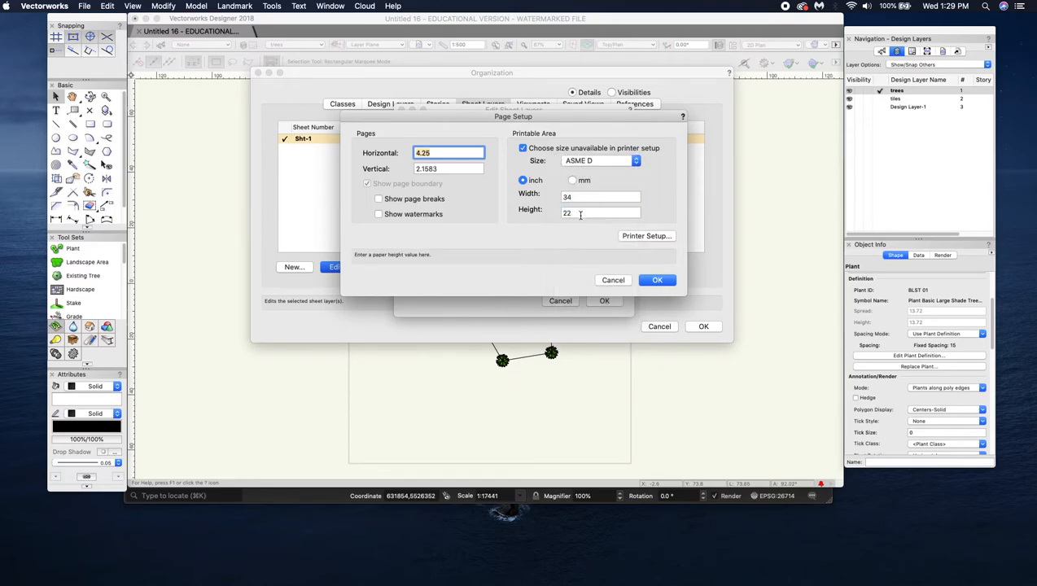
Step: Set the sheet's printer orientation to landscape and accept all sheet layer settings
click(628, 237)
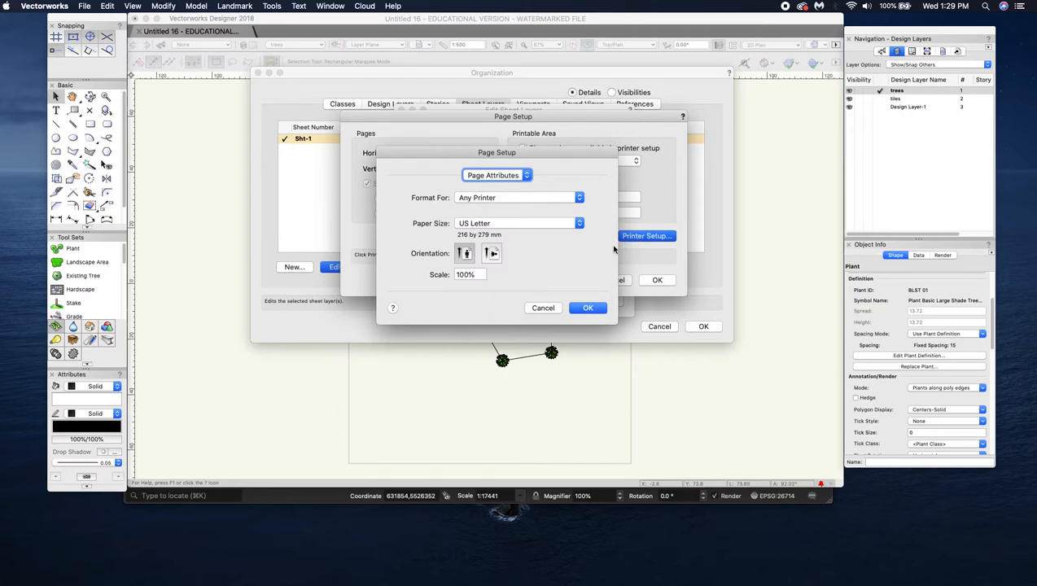
click(491, 253)
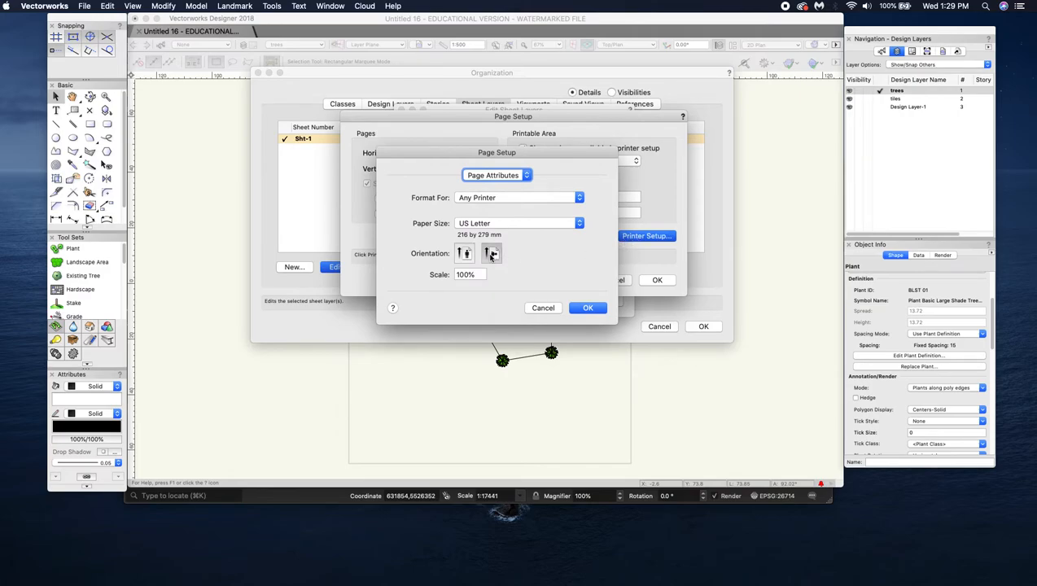
click(585, 309)
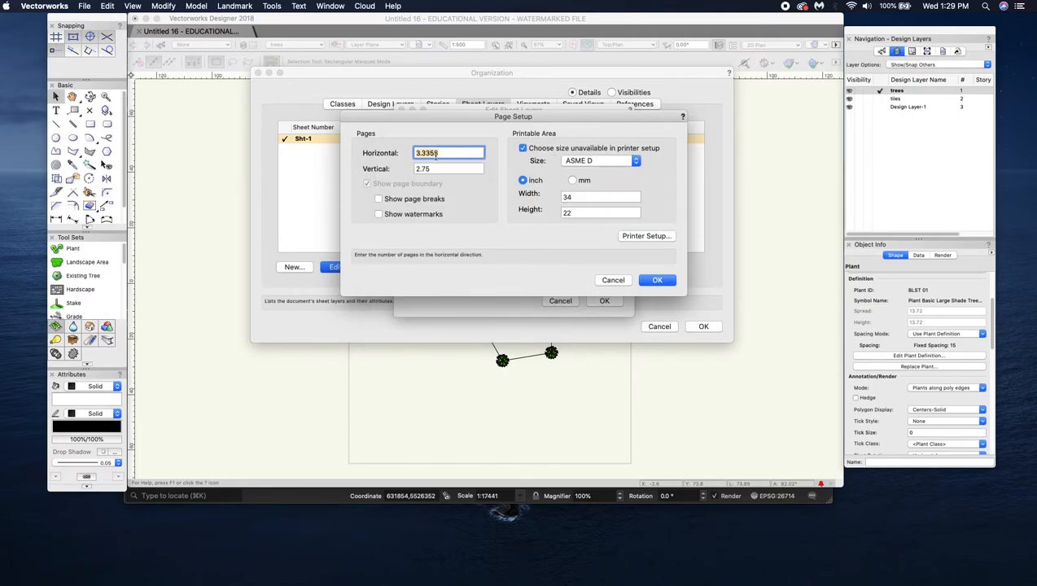
click(656, 279)
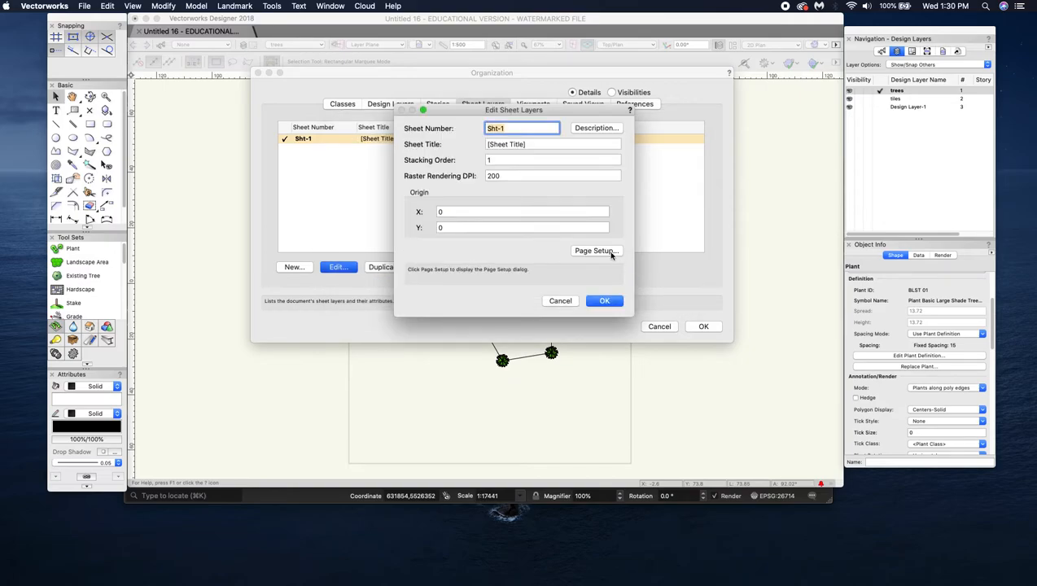
click(605, 300)
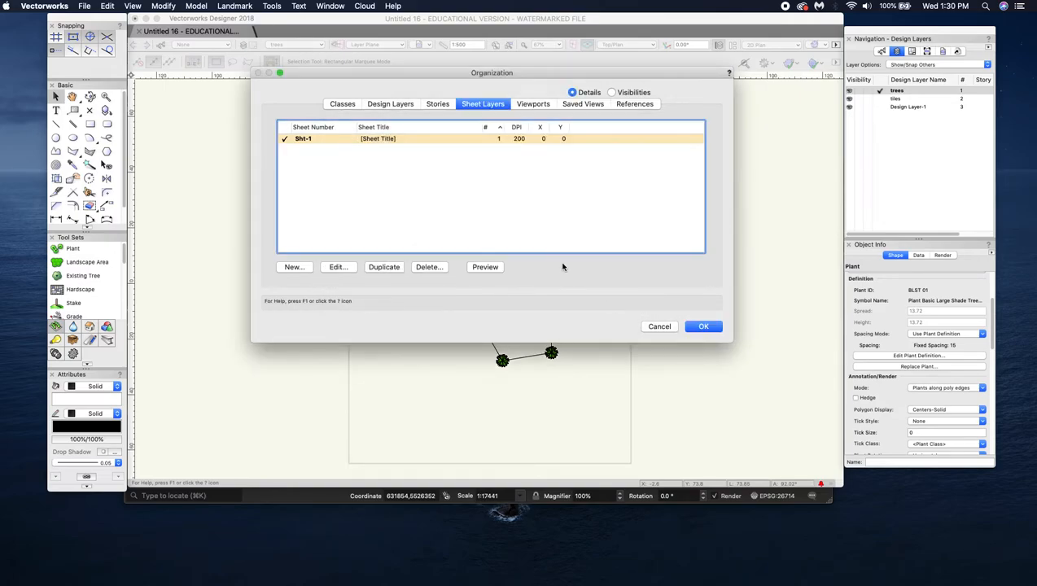
click(703, 326)
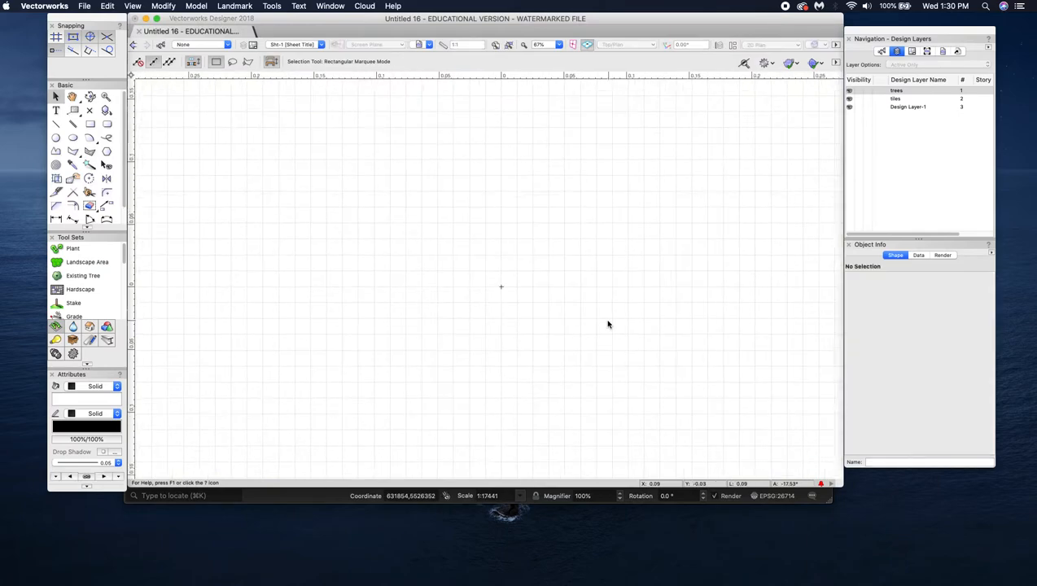
Step: Insert an unstyled, unrotated title block border on Sht-1, fitted to the page and locked to its center
scroll(607, 324, down, 4)
scroll(667, 354, up, 3)
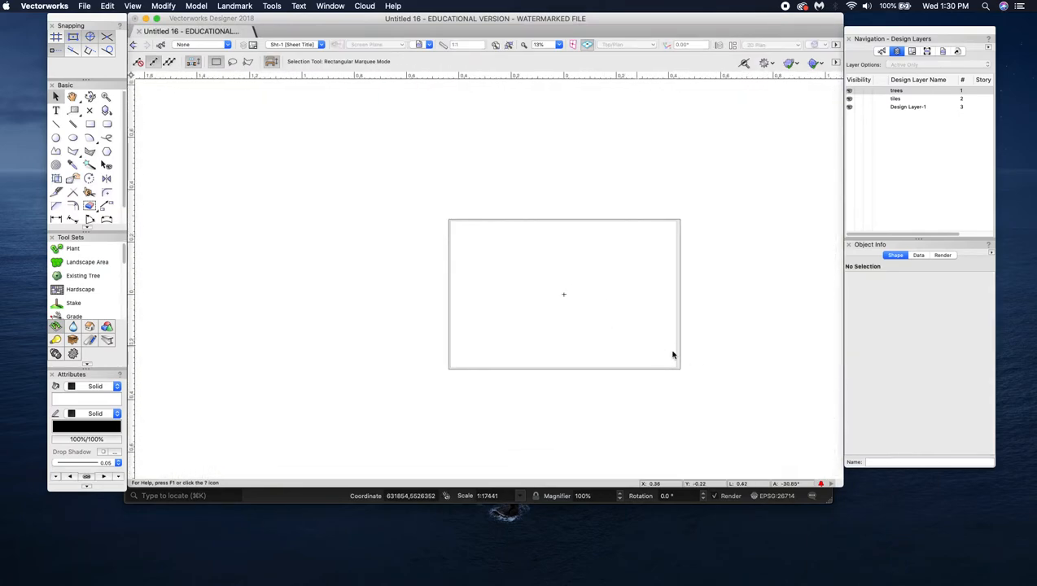
scroll(690, 351, up, 3)
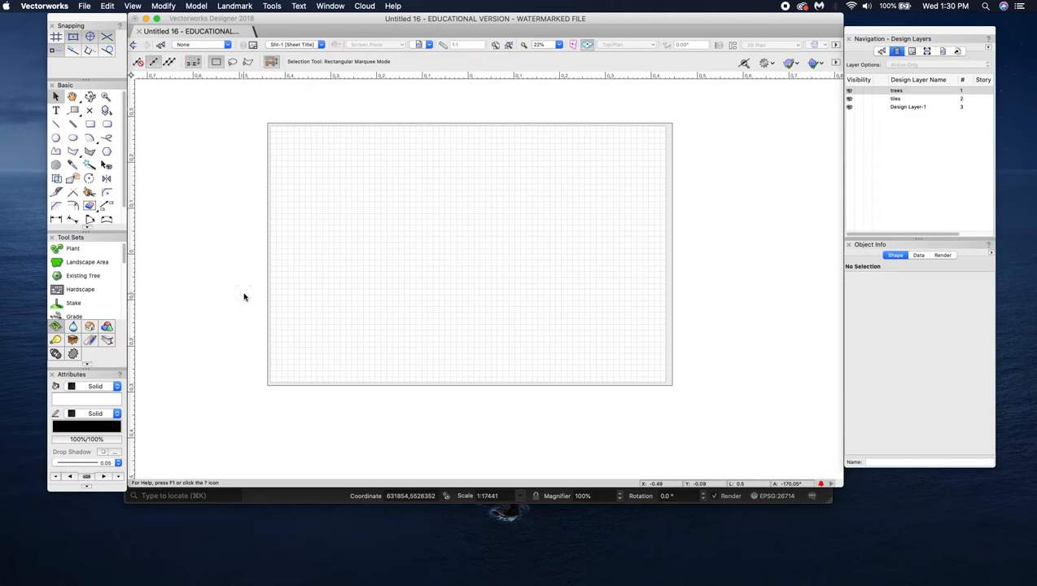
click(90, 341)
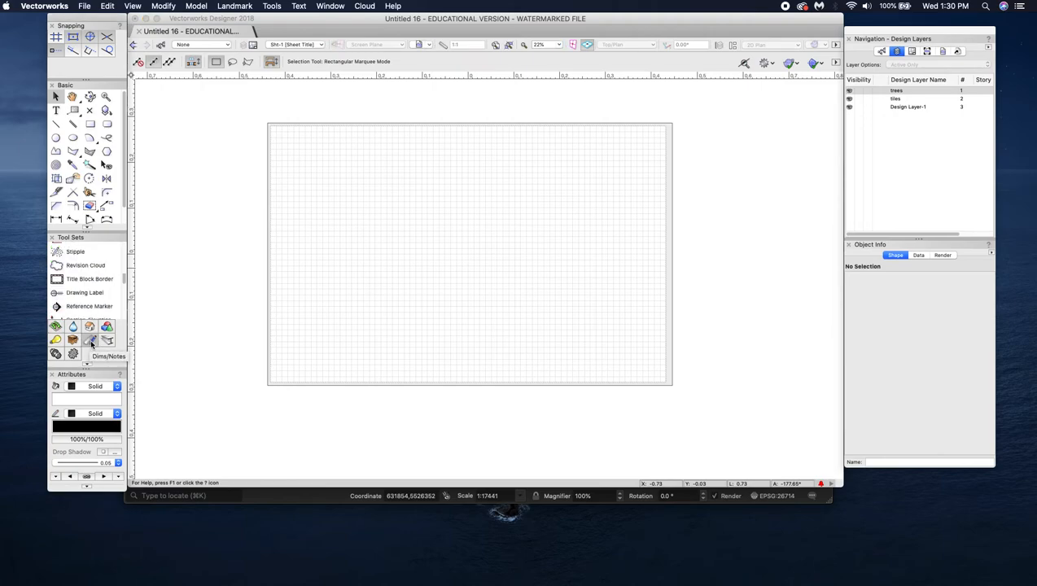
click(84, 281)
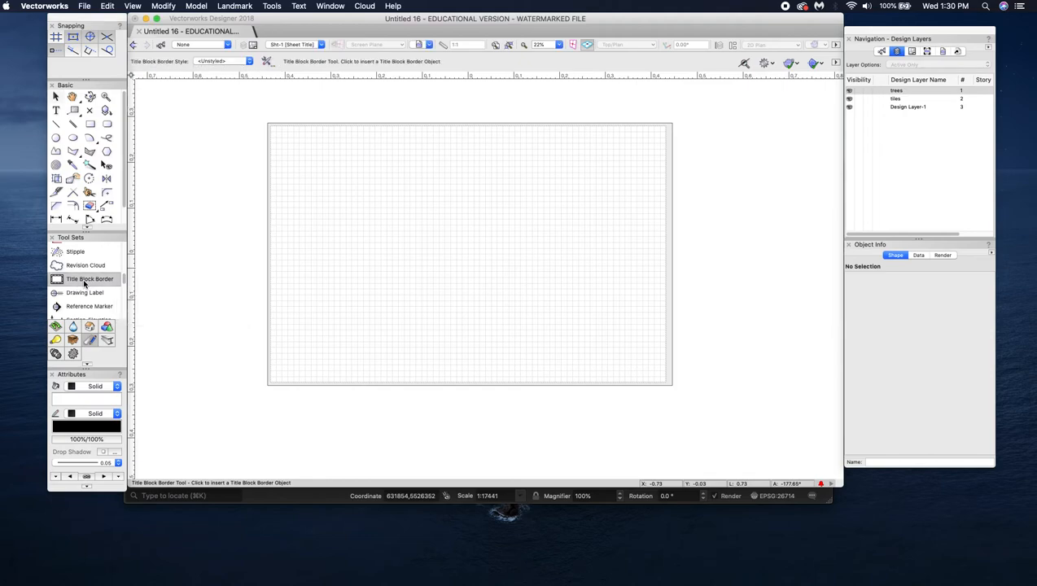
click(468, 254)
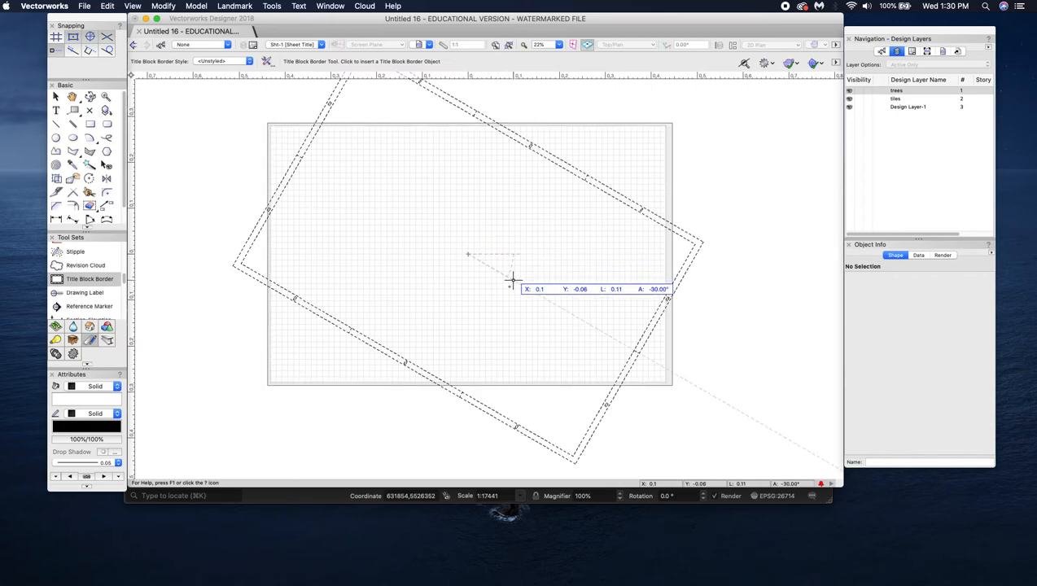
click(557, 254)
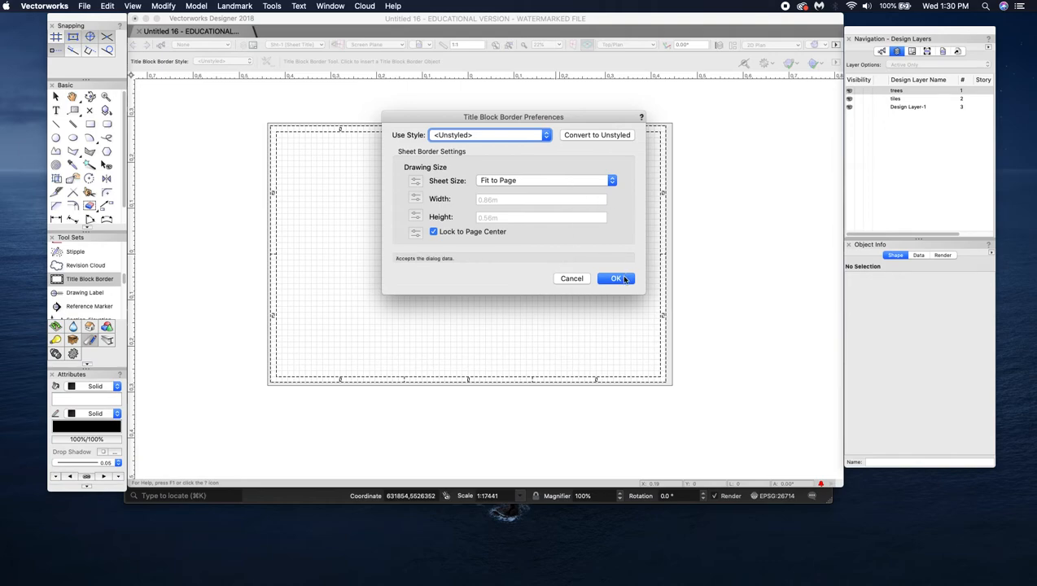
click(616, 278)
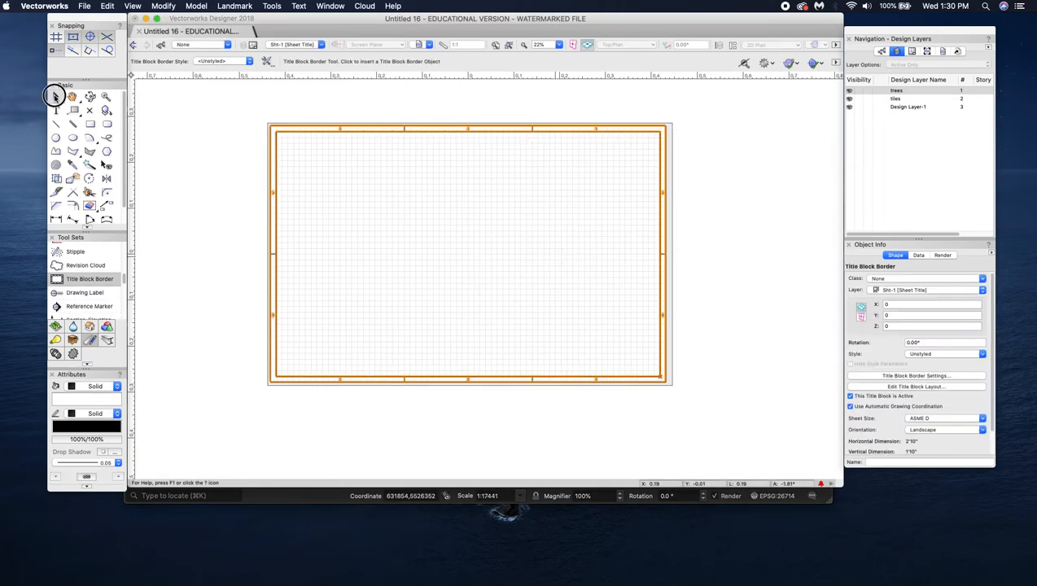
key(x)
Step: Examine the title block border's zone markings and its fit to the page on the sheet
scroll(252, 207, up, 3)
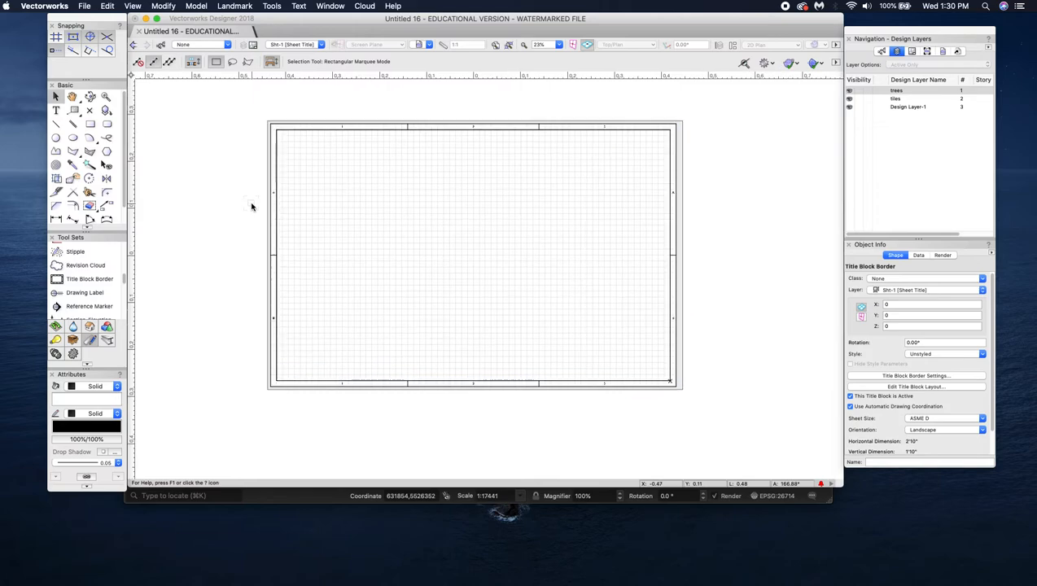
scroll(261, 234, down, 4)
scroll(255, 209, up, 4)
scroll(281, 244, up, 2)
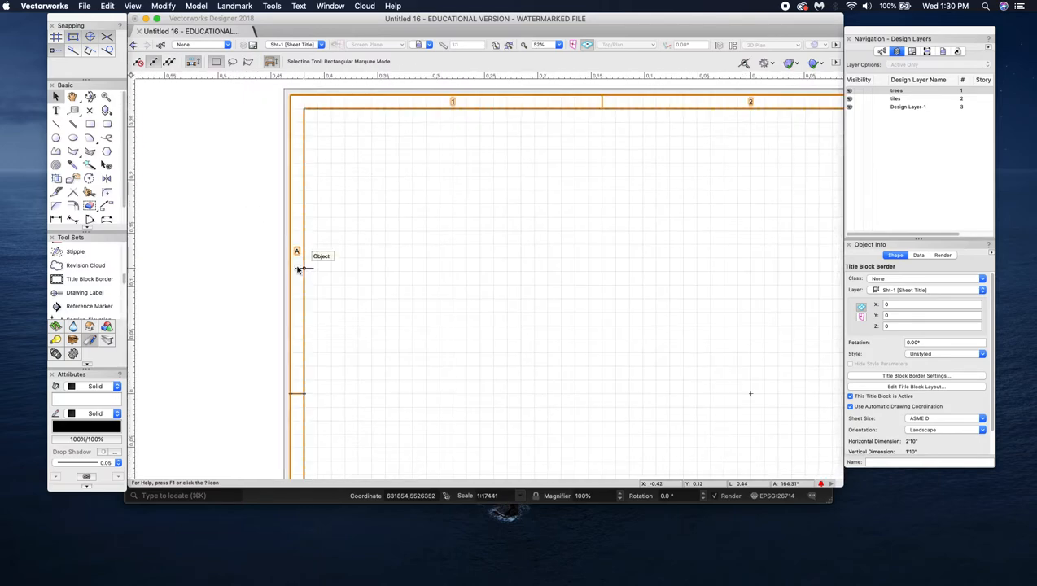
scroll(293, 239, down, 2)
scroll(491, 185, down, 5)
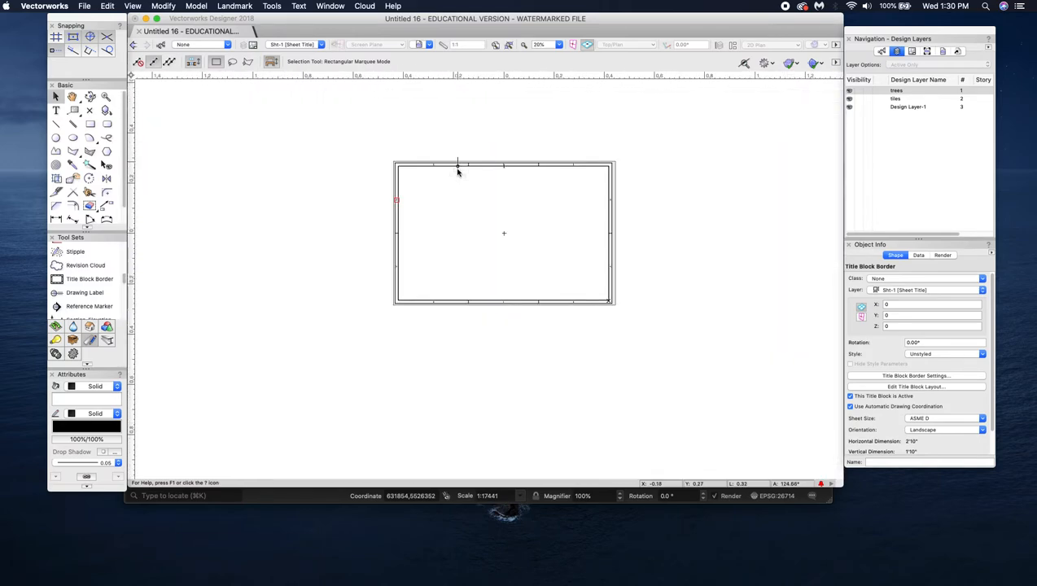
scroll(588, 271, up, 1)
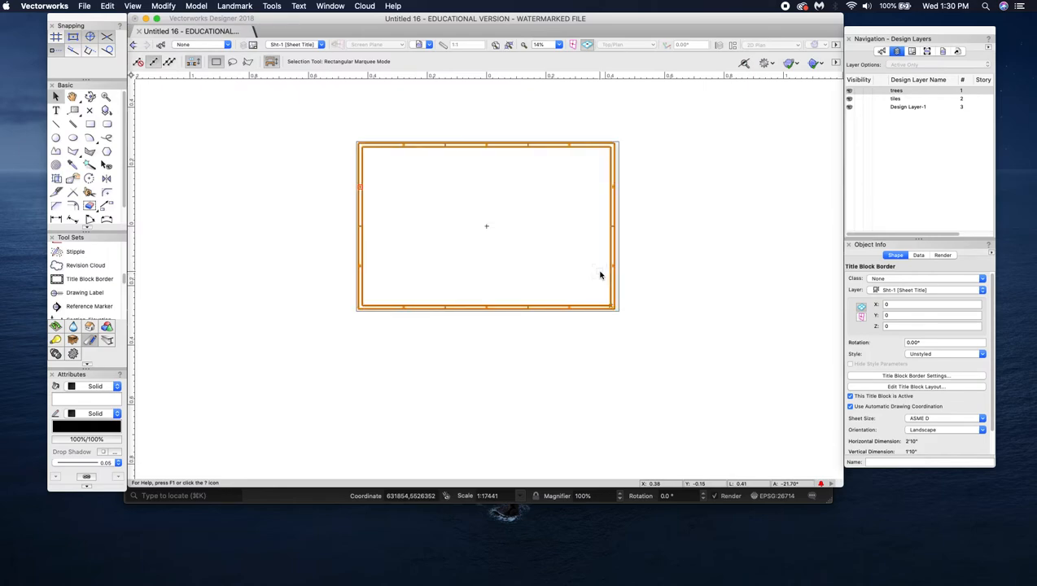
scroll(562, 163, up, 4)
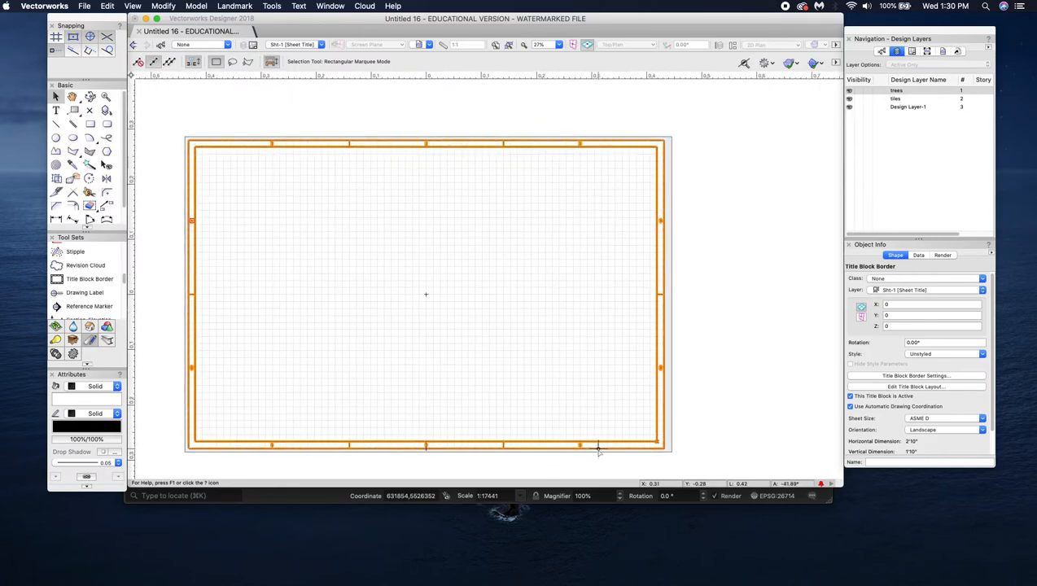
Step: Set both the vertical zones and the horizontal zones of the title block border to 0
click(912, 377)
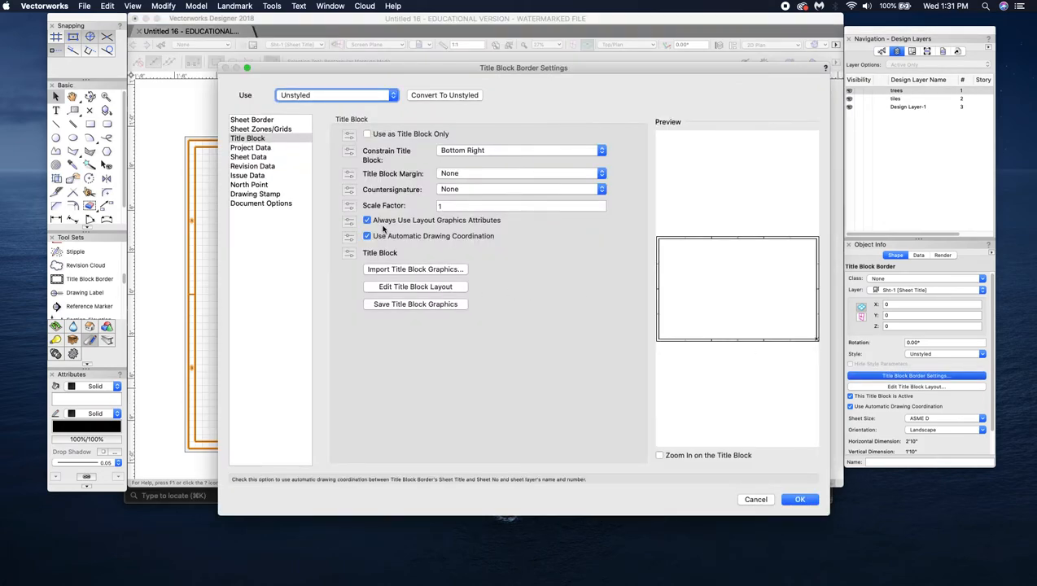
click(262, 129)
click(464, 140)
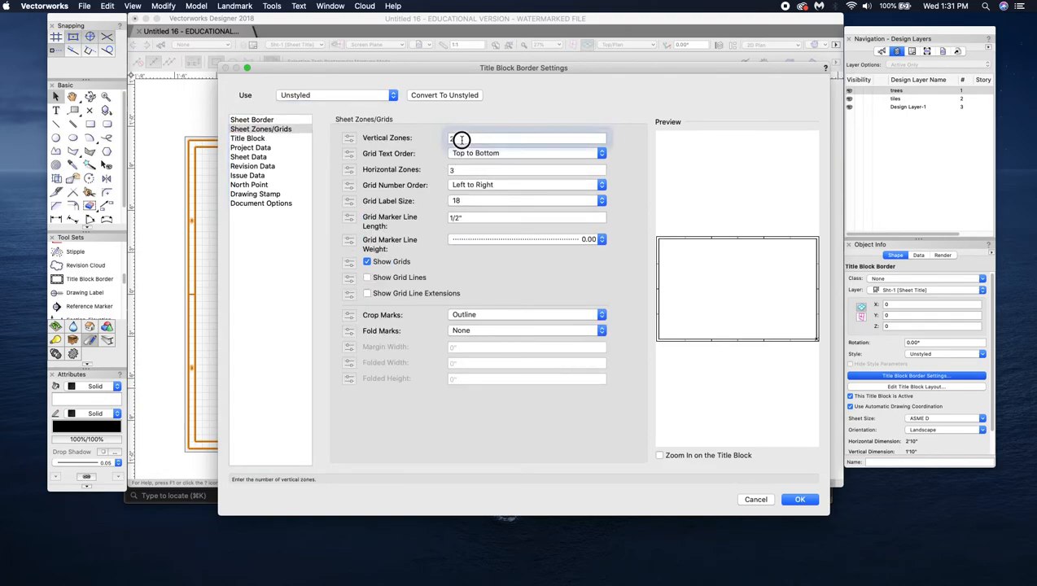
text(0)
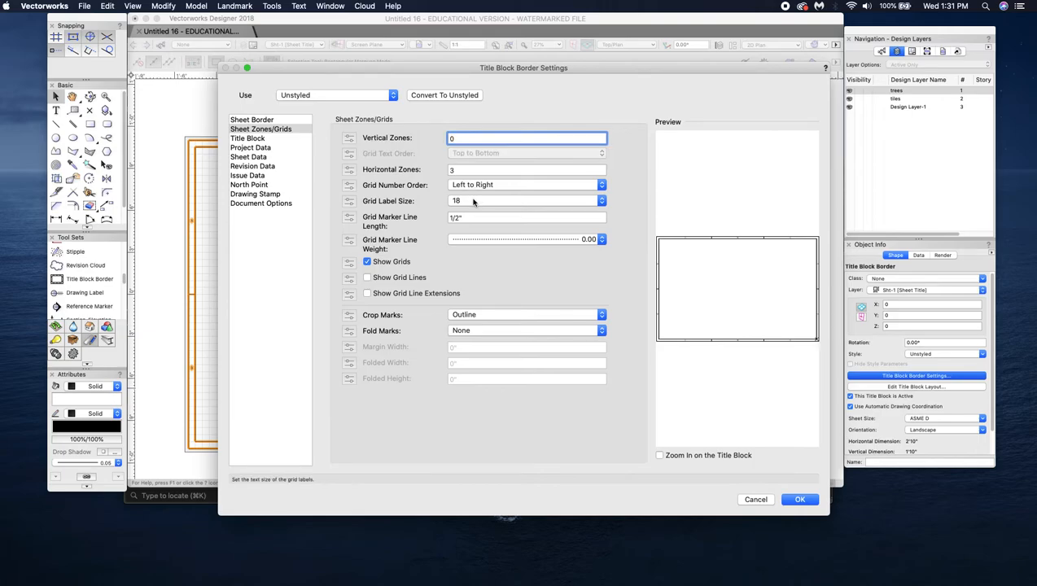
click(457, 170)
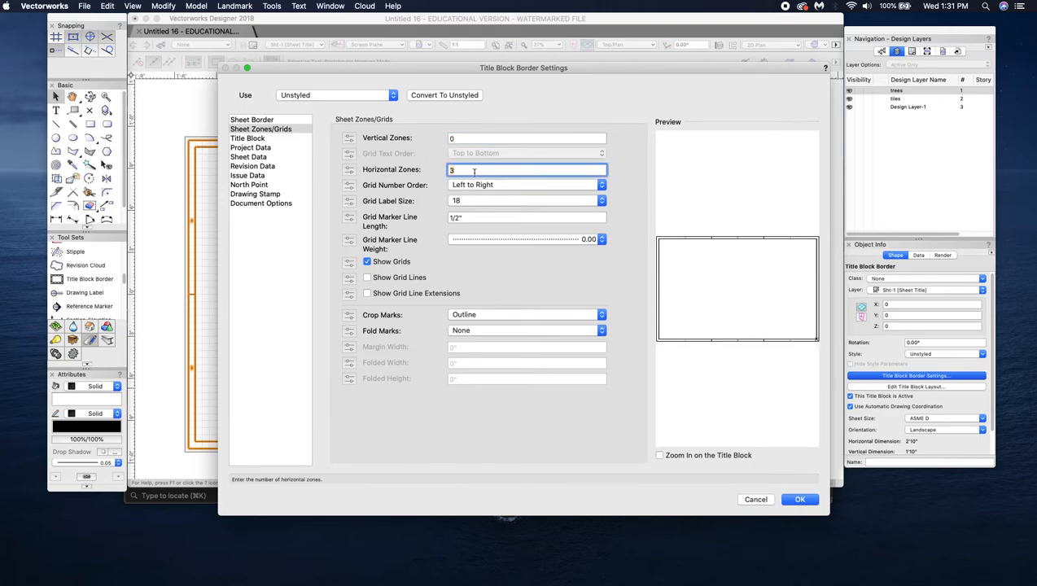
key(BackSpace)
text(0)
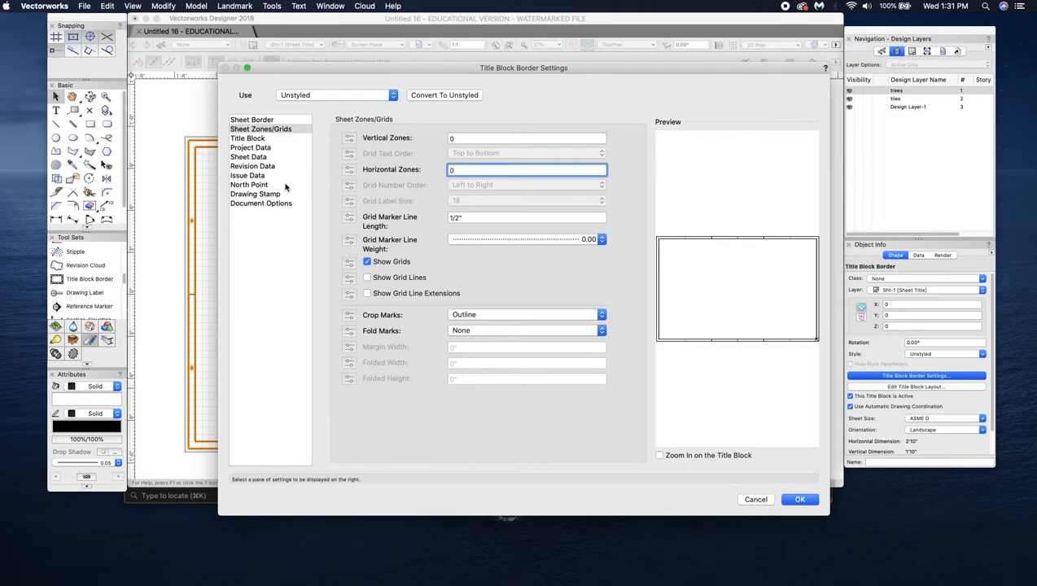
Step: Import the Simple Title Block-1 graphics into the title block border
click(252, 139)
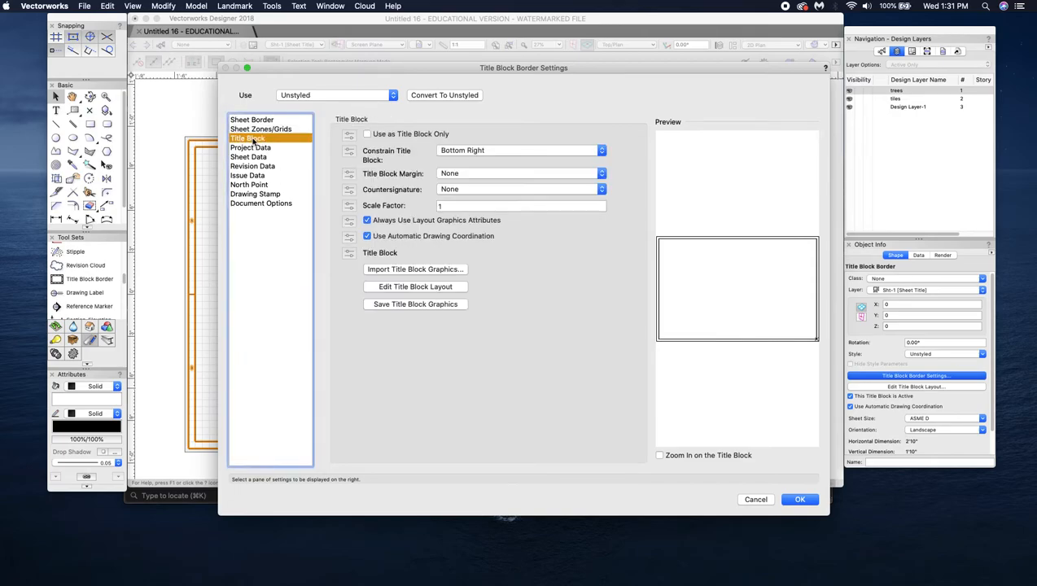
click(397, 271)
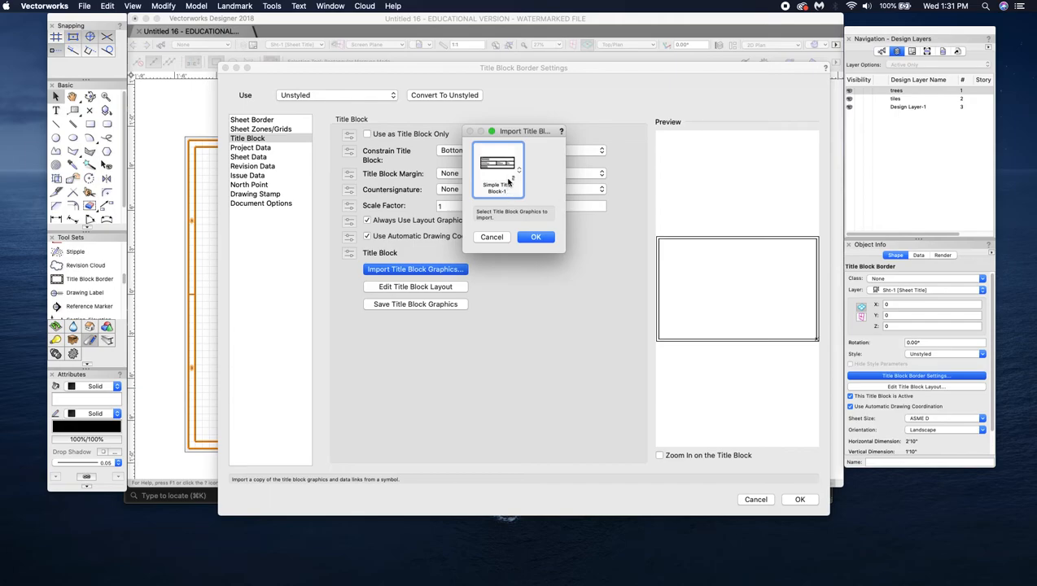
click(527, 169)
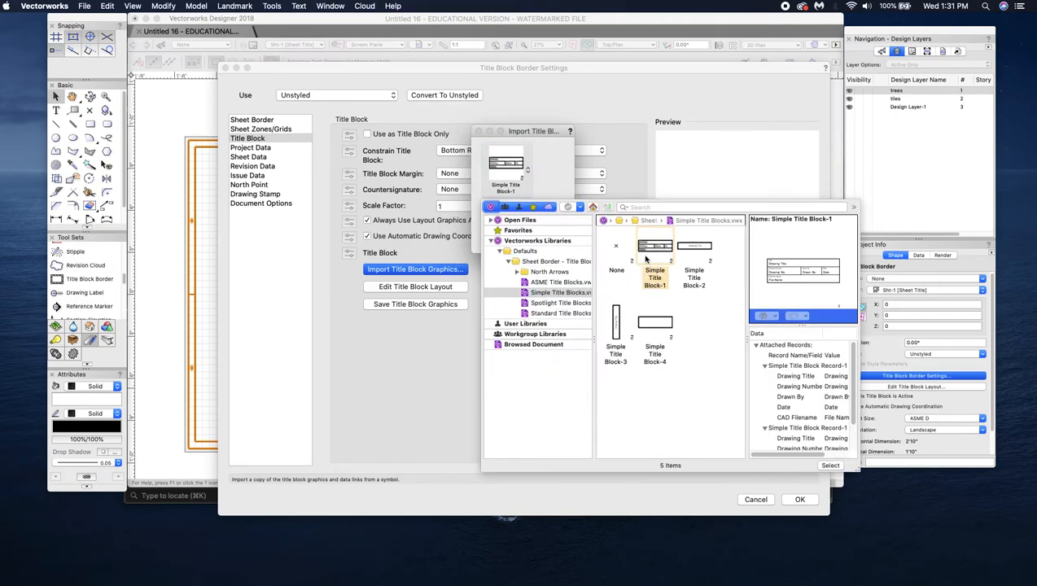
click(547, 181)
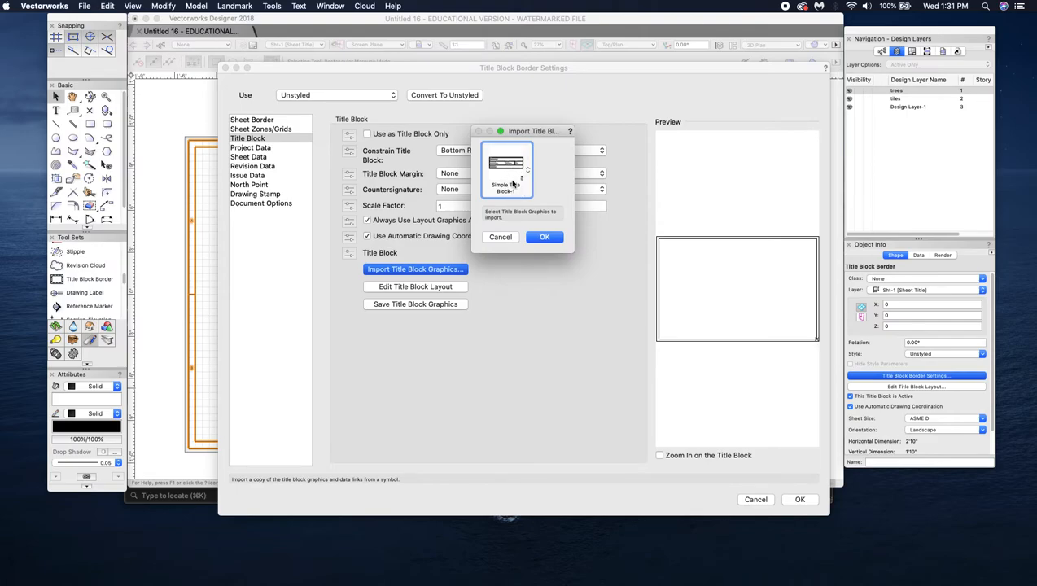
click(545, 239)
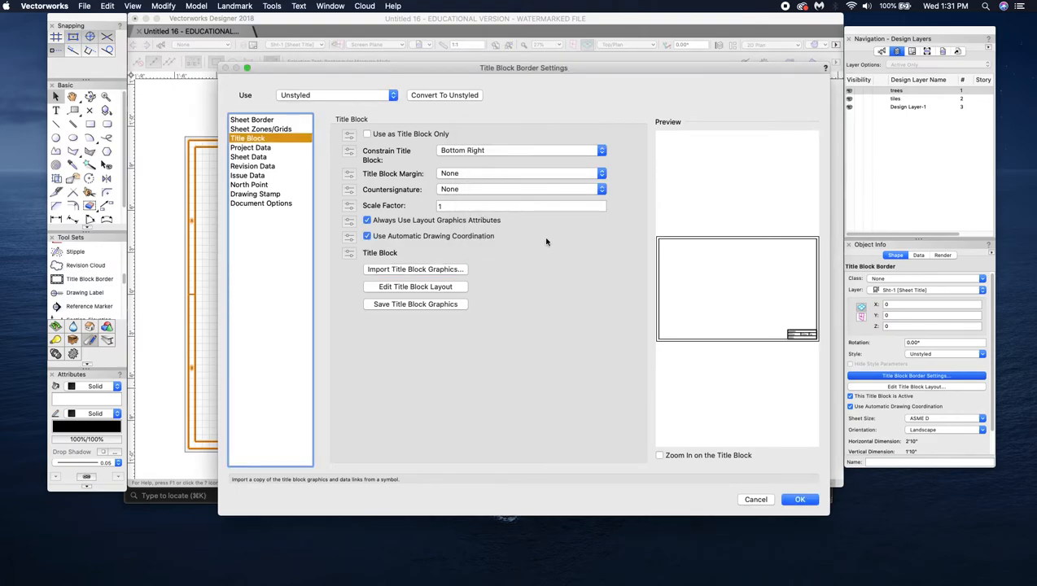
Step: Constrain the title block to the Bottom Right of the border and accept the border settings
click(484, 152)
click(492, 160)
click(509, 151)
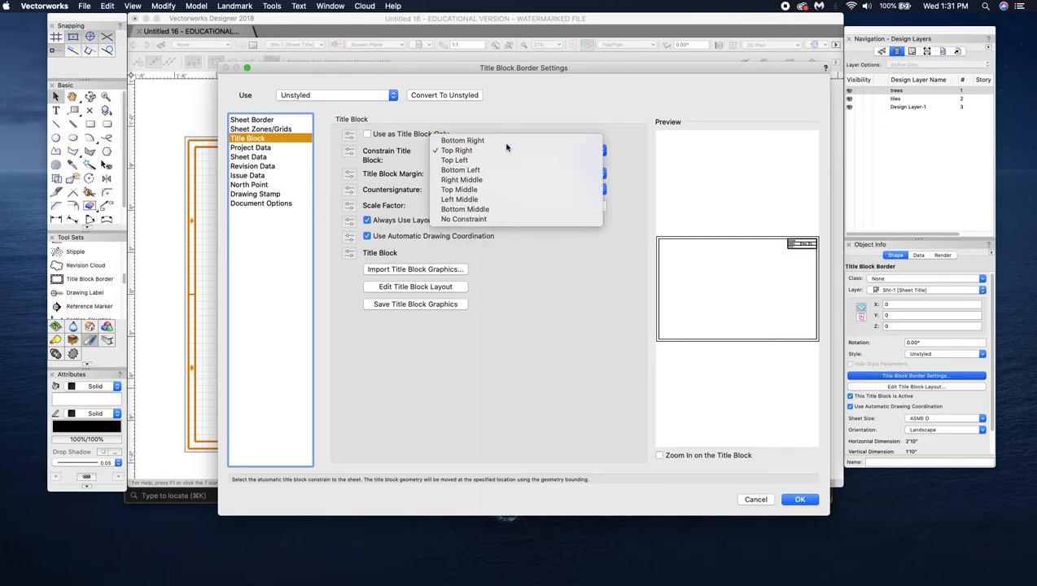
click(505, 141)
click(489, 152)
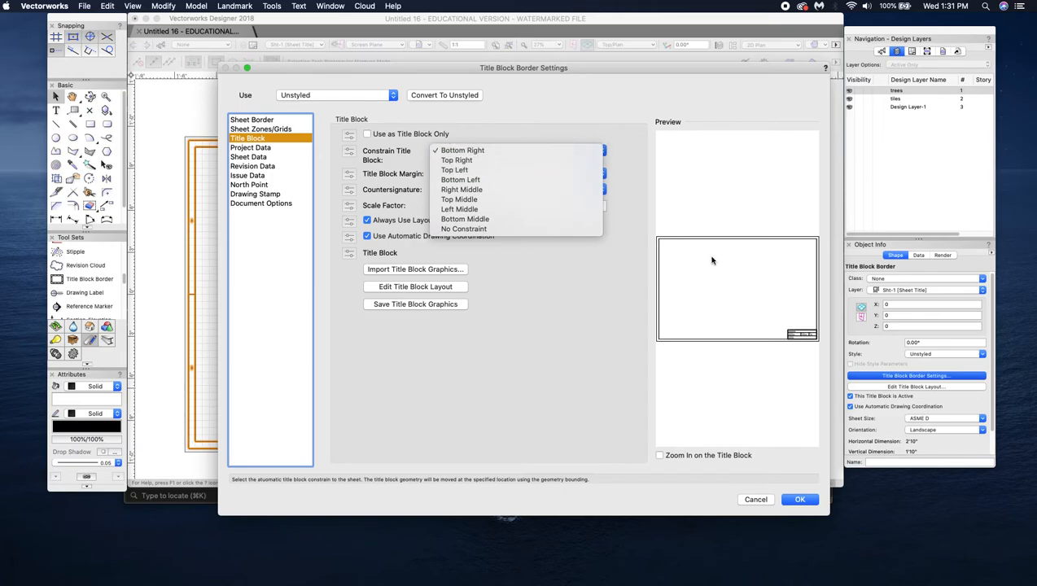
click(491, 131)
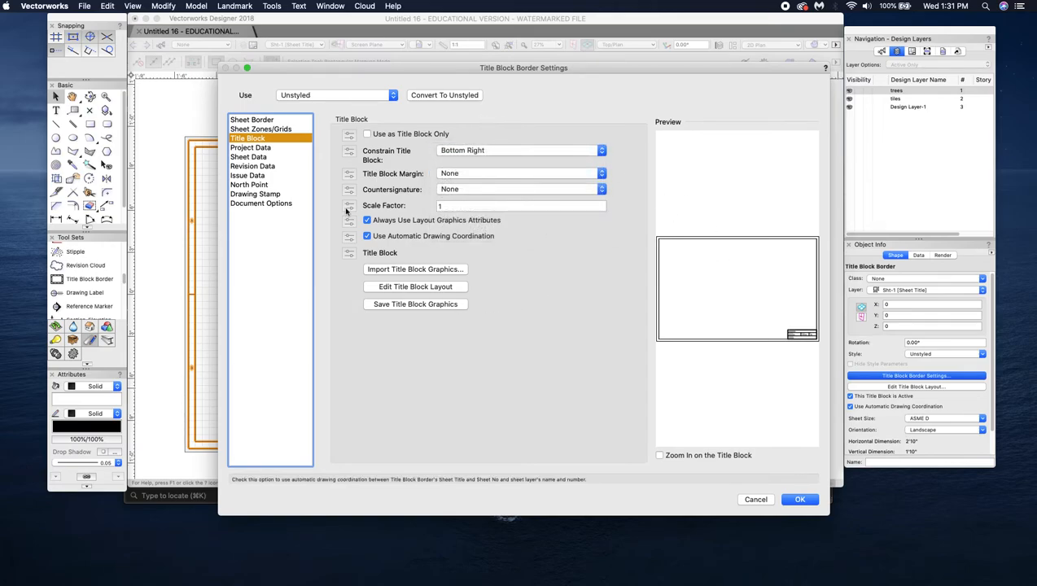
click(799, 499)
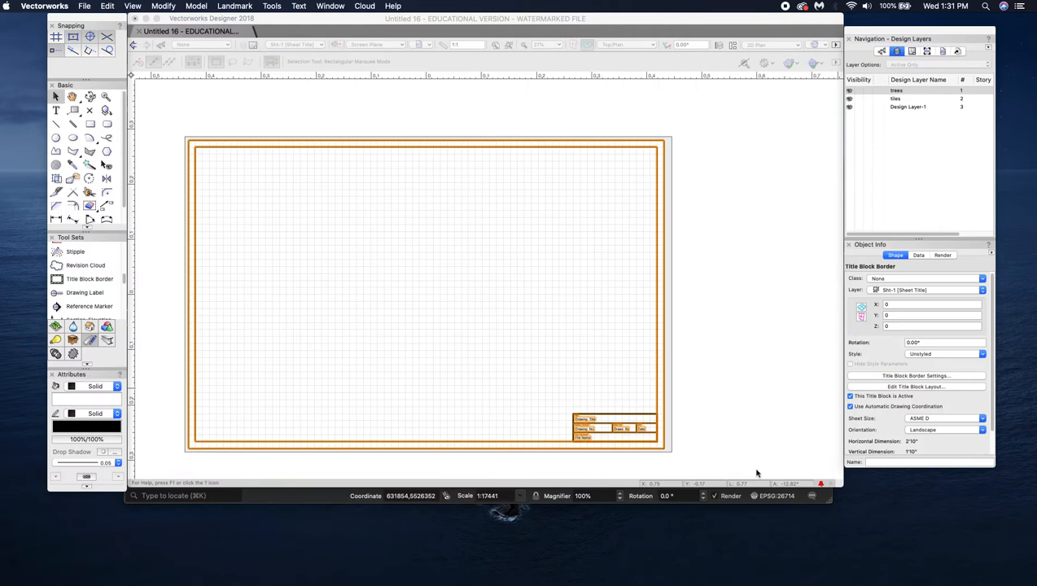
Step: Inspect the Drawing Title text inside the title block layout, then exit the layout
click(585, 240)
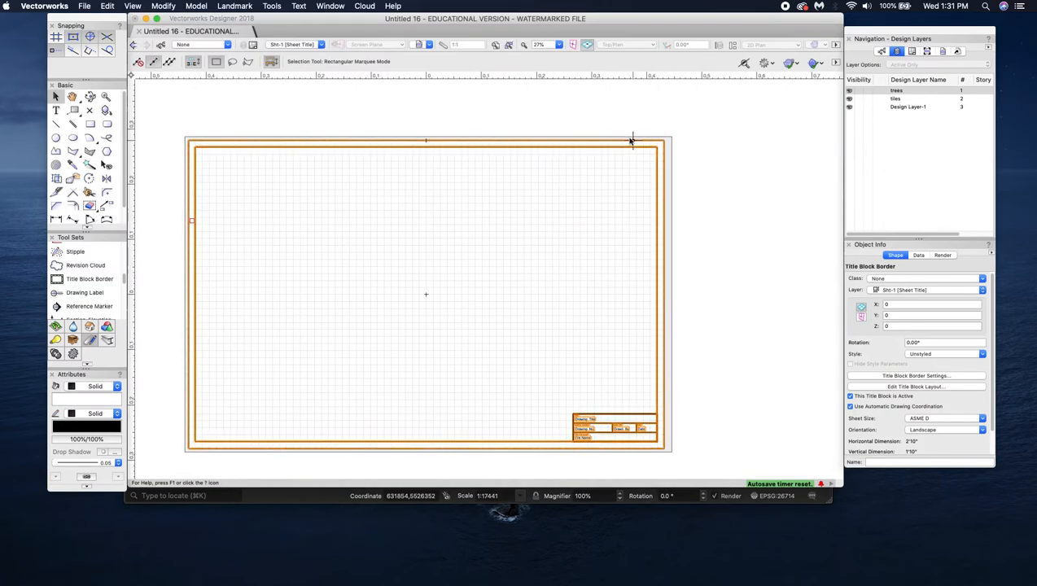
click(559, 461)
scroll(558, 461, up, 8)
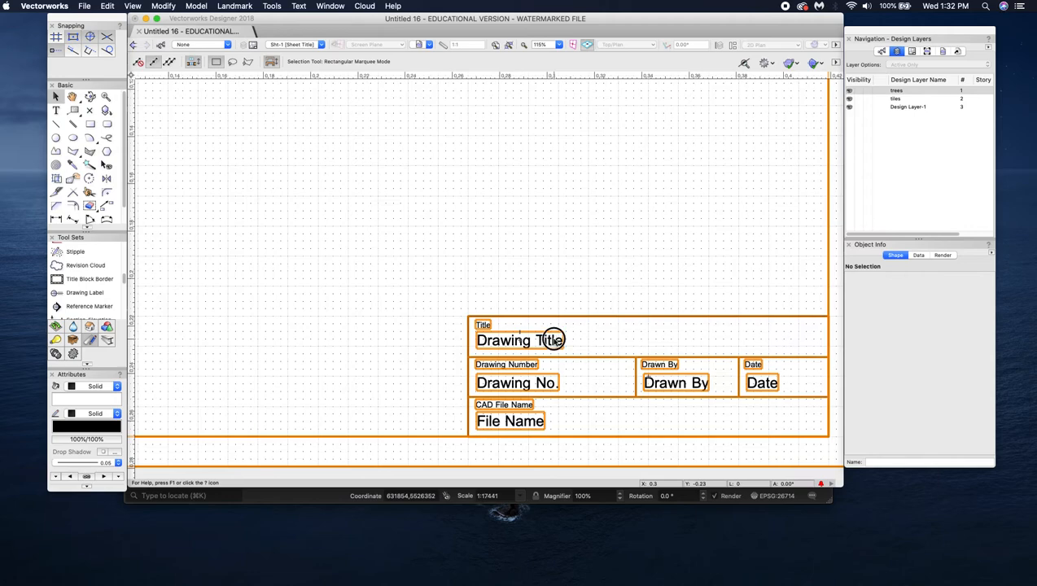
double_click(559, 341)
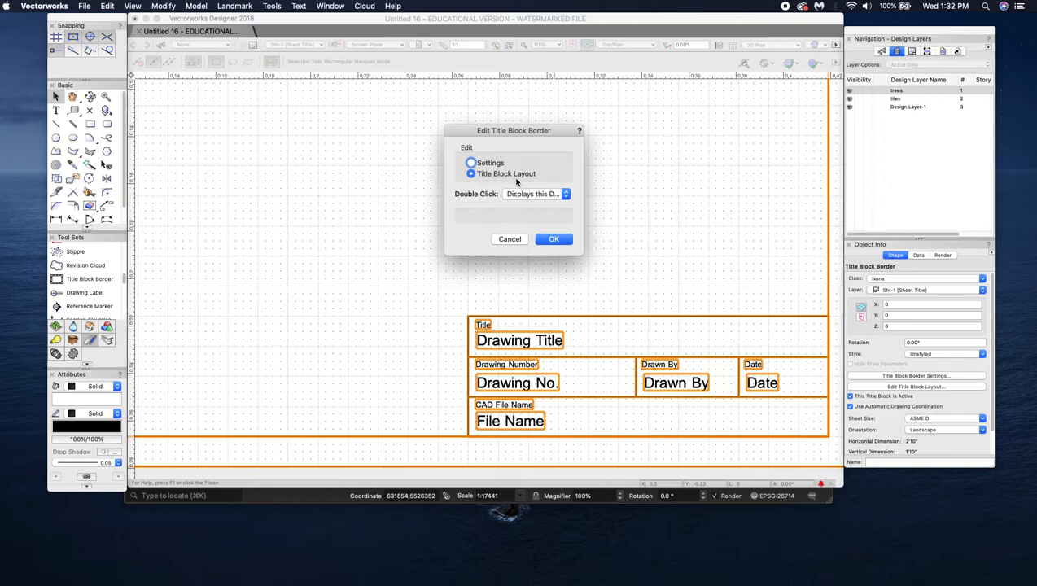
click(554, 239)
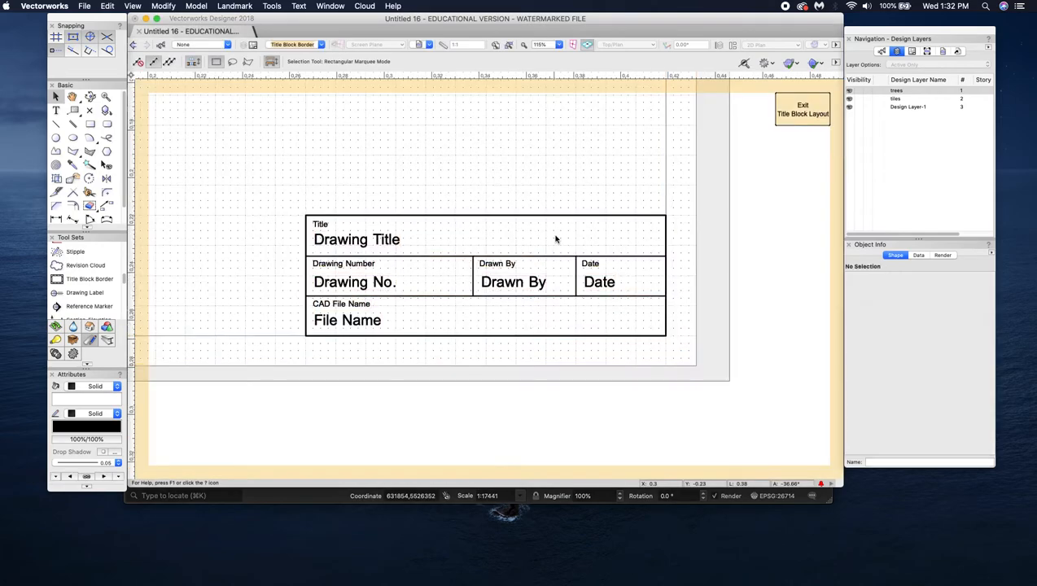
click(370, 239)
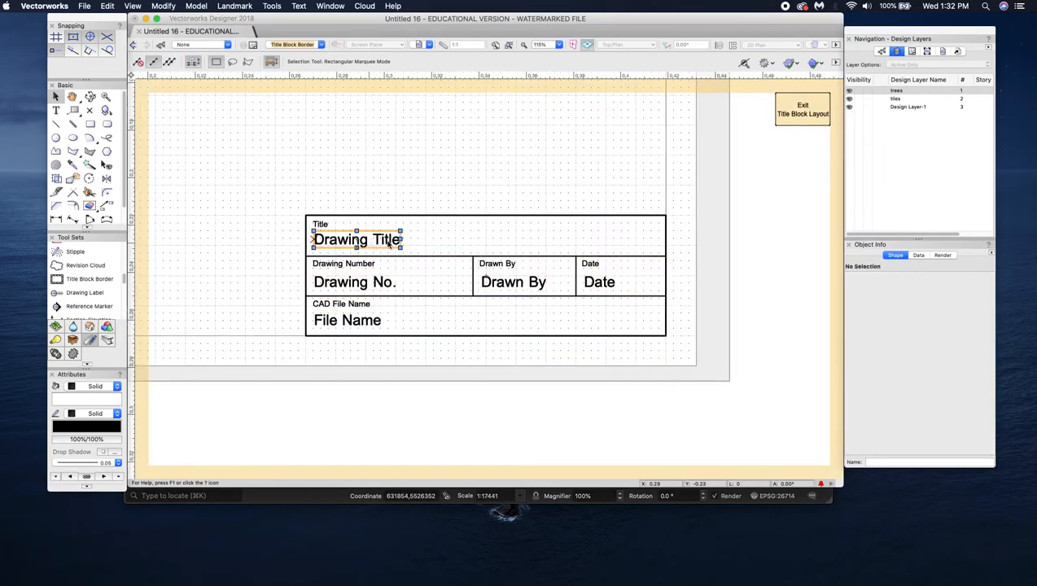
double_click(390, 243)
drag(393, 242, 309, 241)
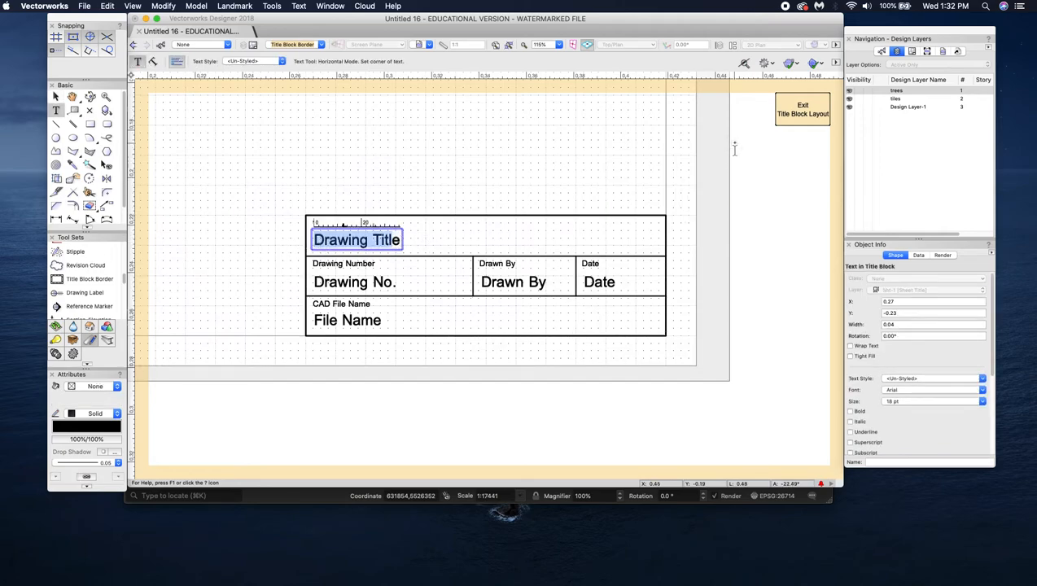
click(804, 109)
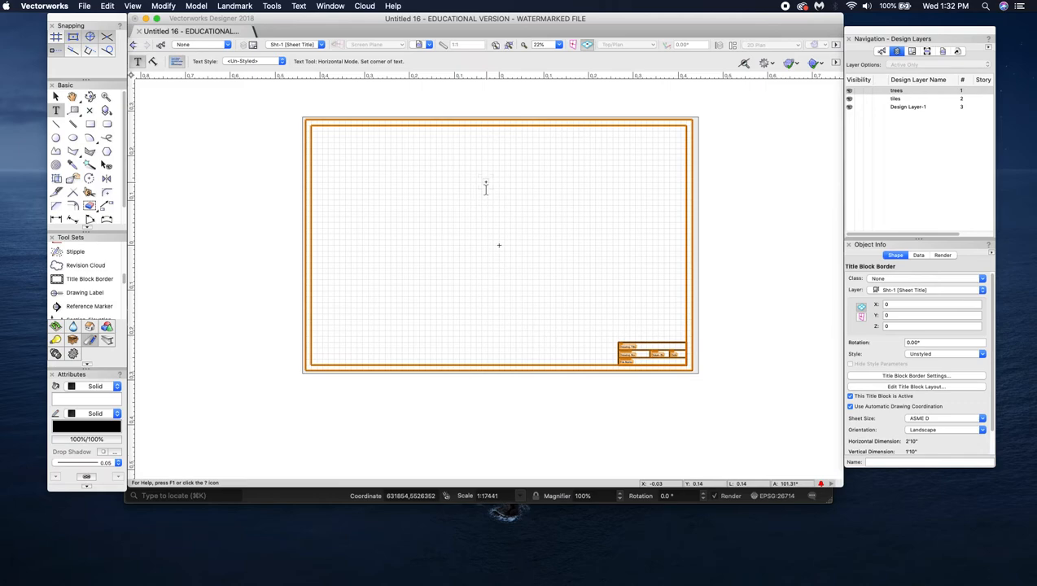
Step: Switch from the sheet to Design Layer-1, with the Selection tool active and the plants and tiles in close view
click(282, 62)
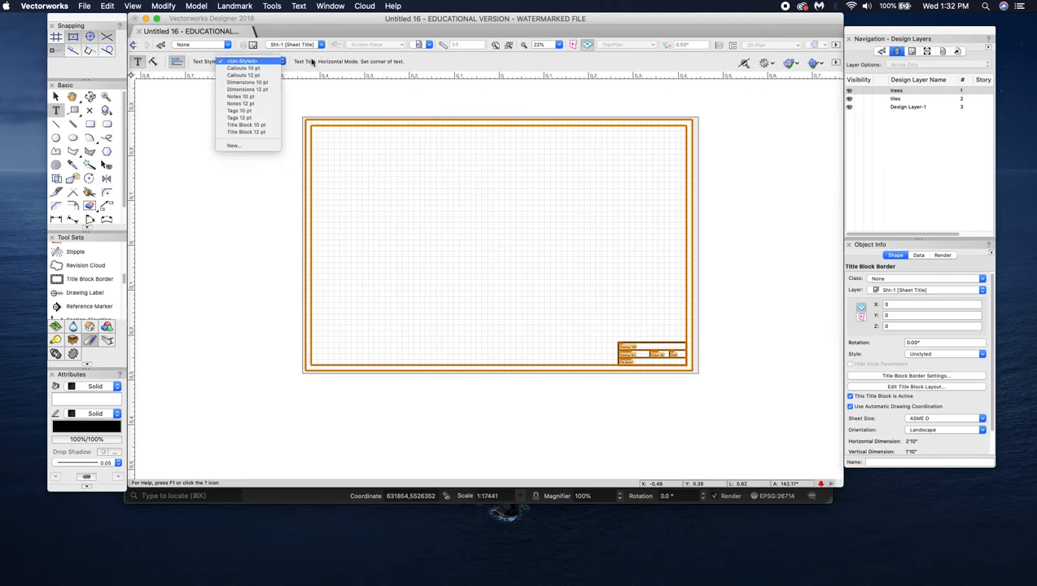
click(317, 49)
click(320, 46)
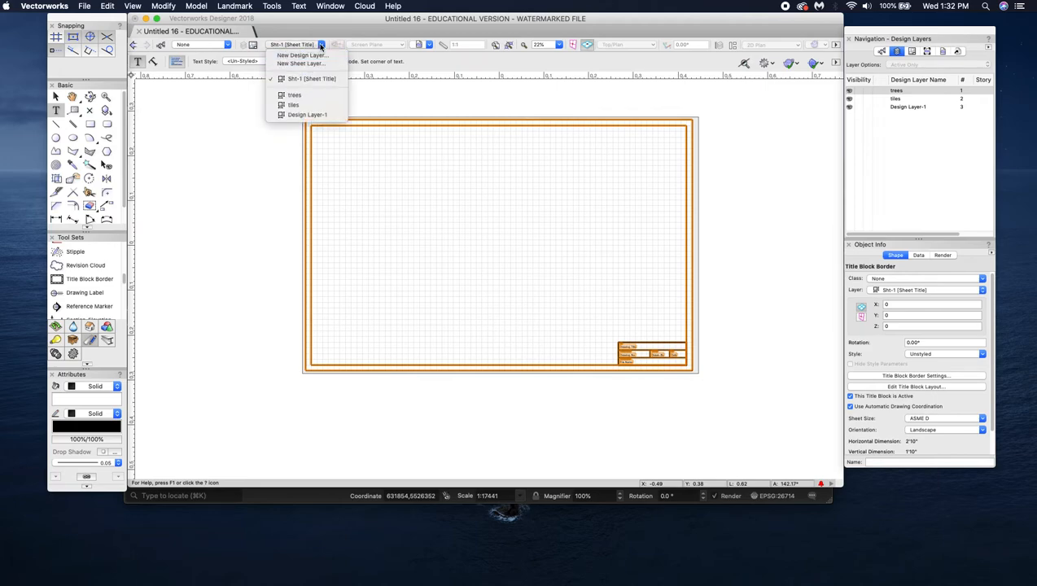
click(322, 116)
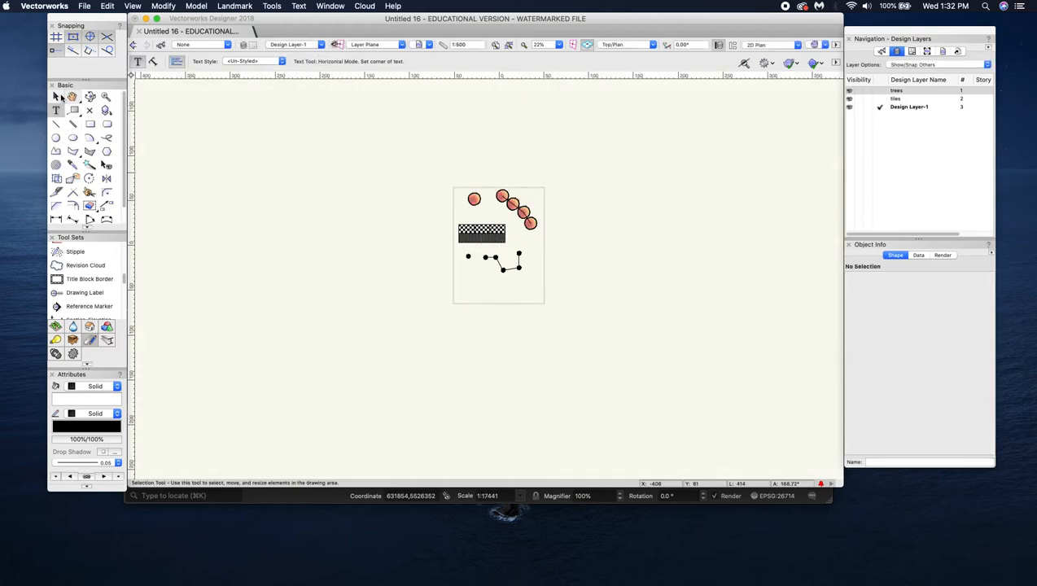
click(57, 96)
scroll(548, 244, up, 3)
scroll(539, 220, up, 1)
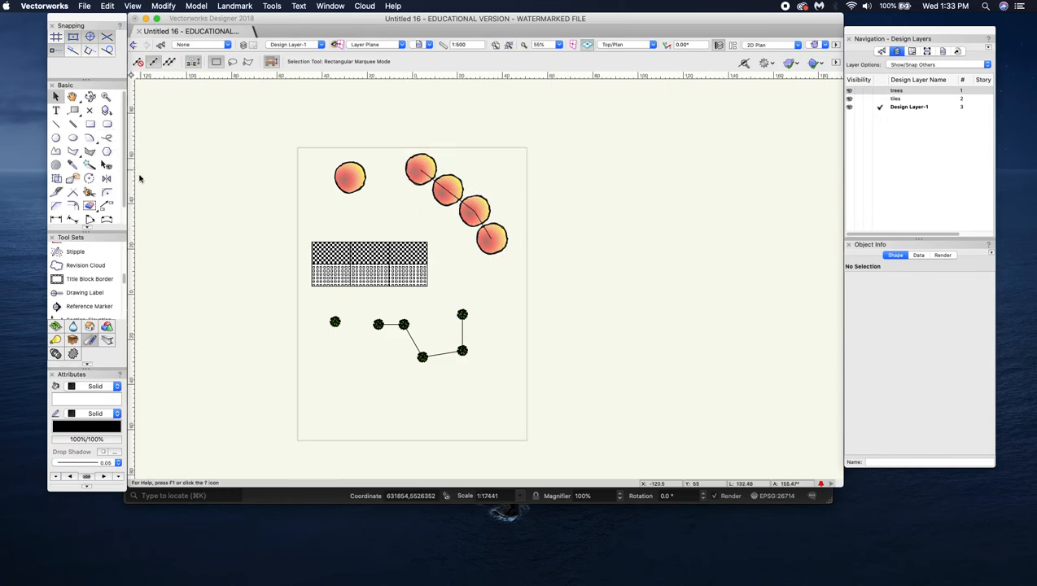
click(75, 153)
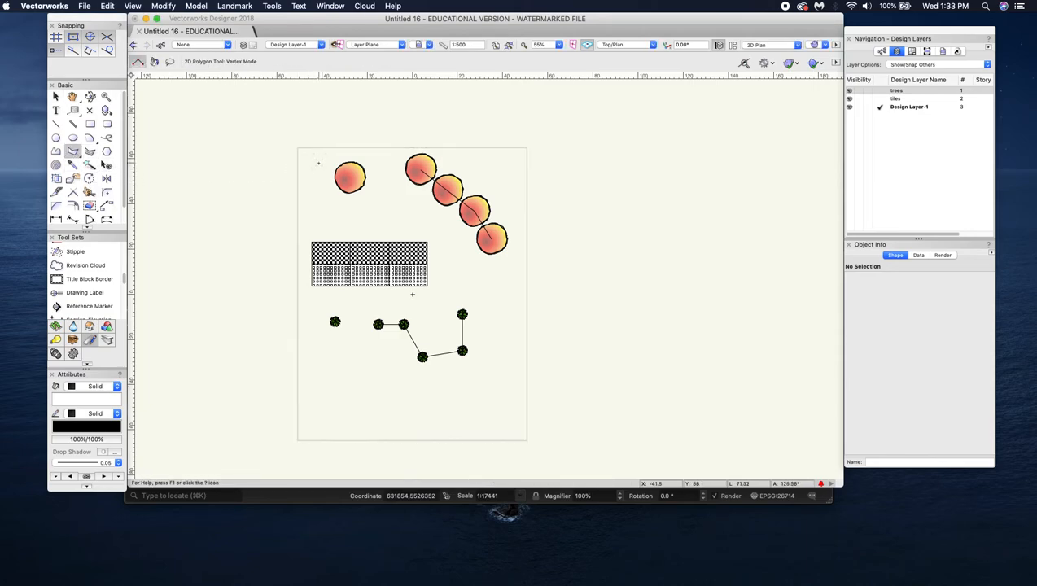
click(318, 163)
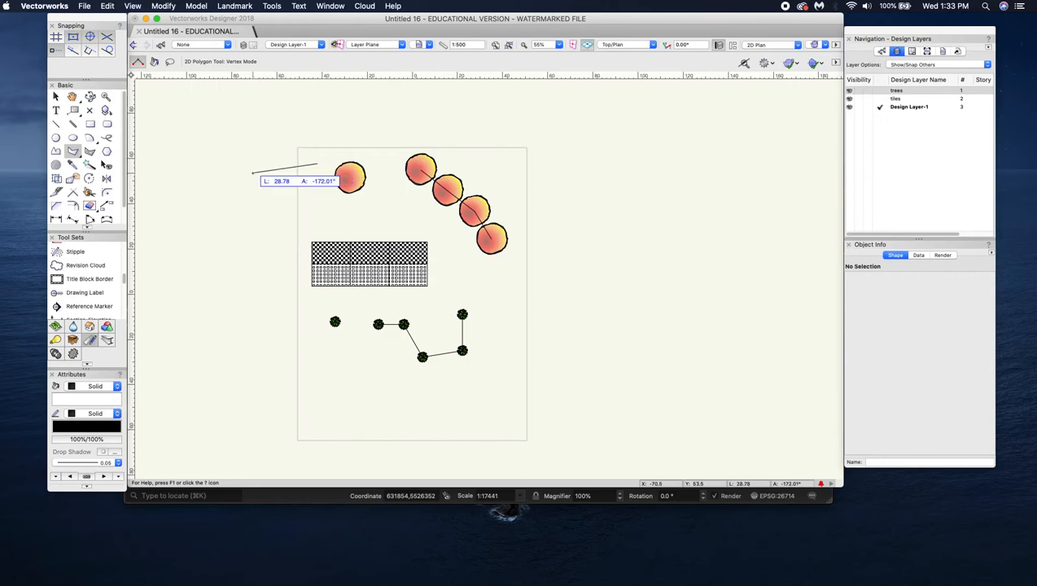
key(Escape)
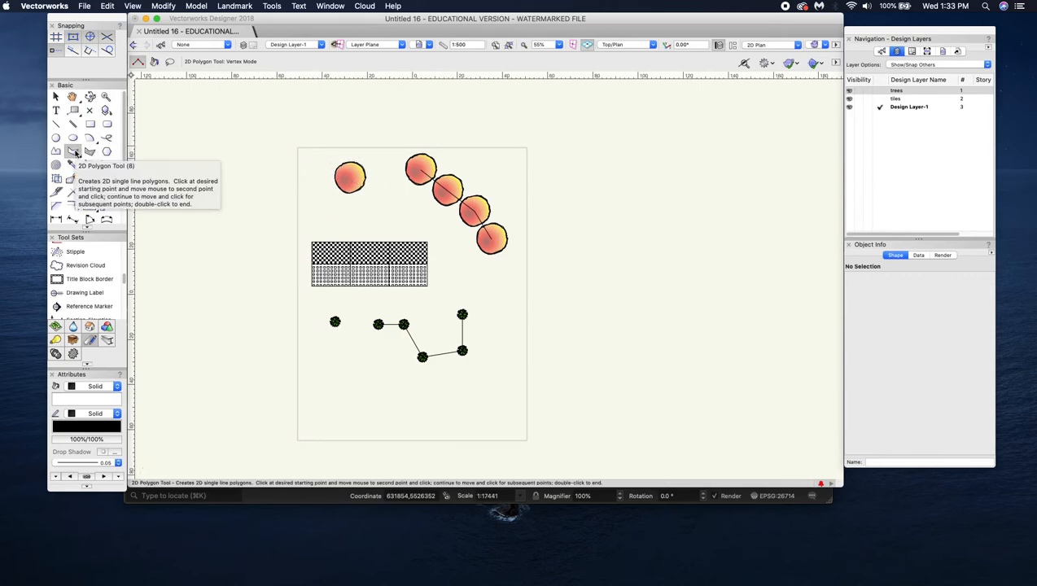
Step: Draw a closed 2D polygon around the single red tree and the row of four red trees, about 83 by 59 in size
click(318, 165)
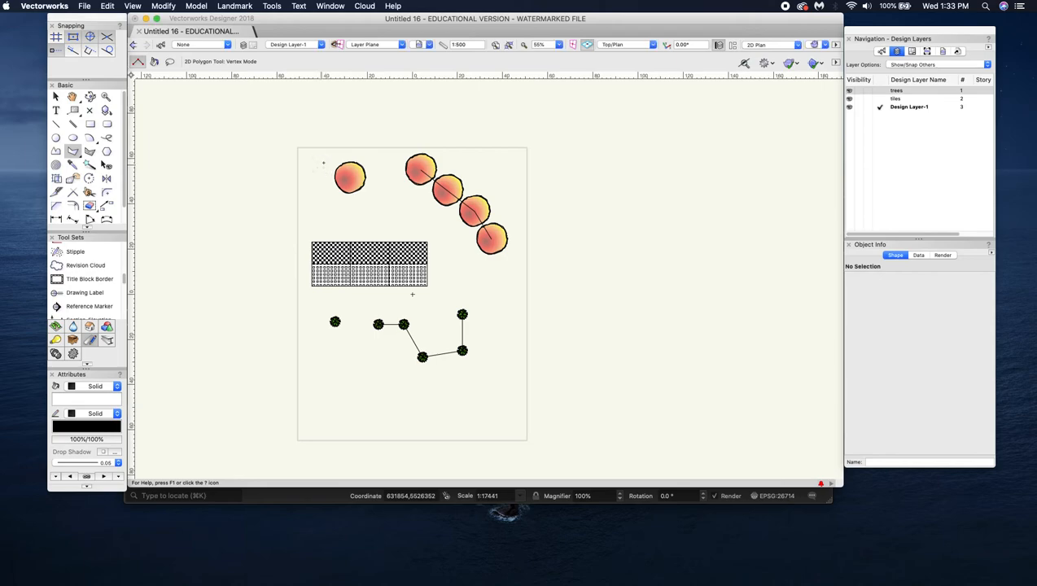
click(323, 164)
click(373, 147)
click(445, 147)
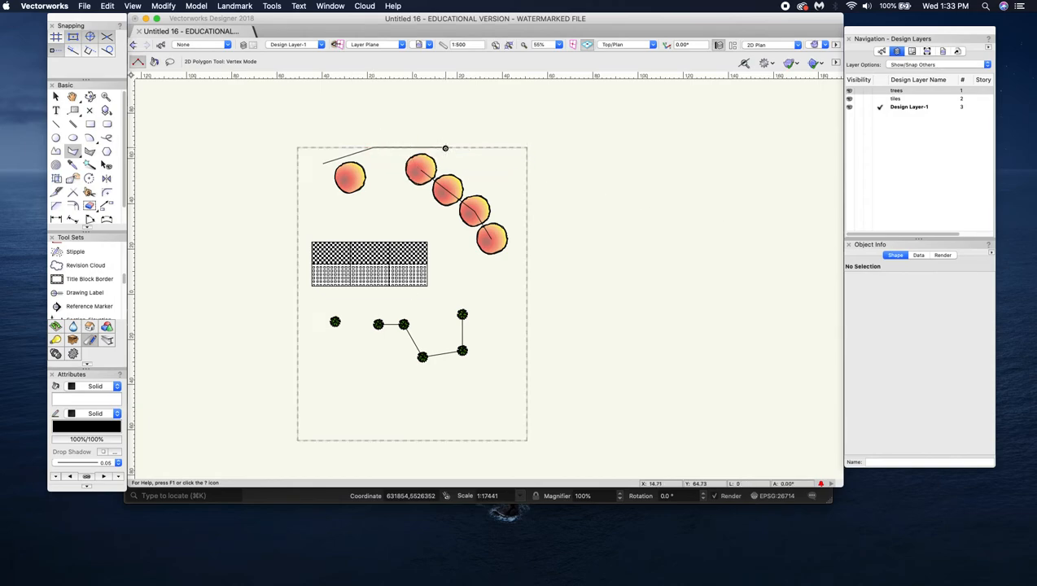
click(511, 213)
click(511, 268)
click(489, 281)
click(417, 226)
click(325, 213)
click(323, 162)
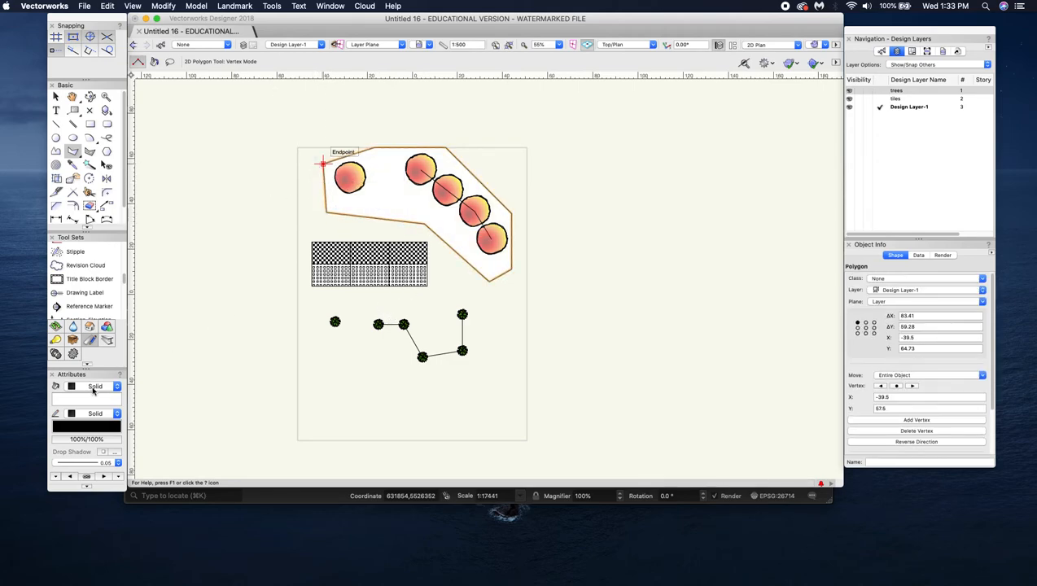
Step: Set the fill of the polygon around the red trees to None and deselect it
click(96, 386)
click(95, 376)
click(56, 95)
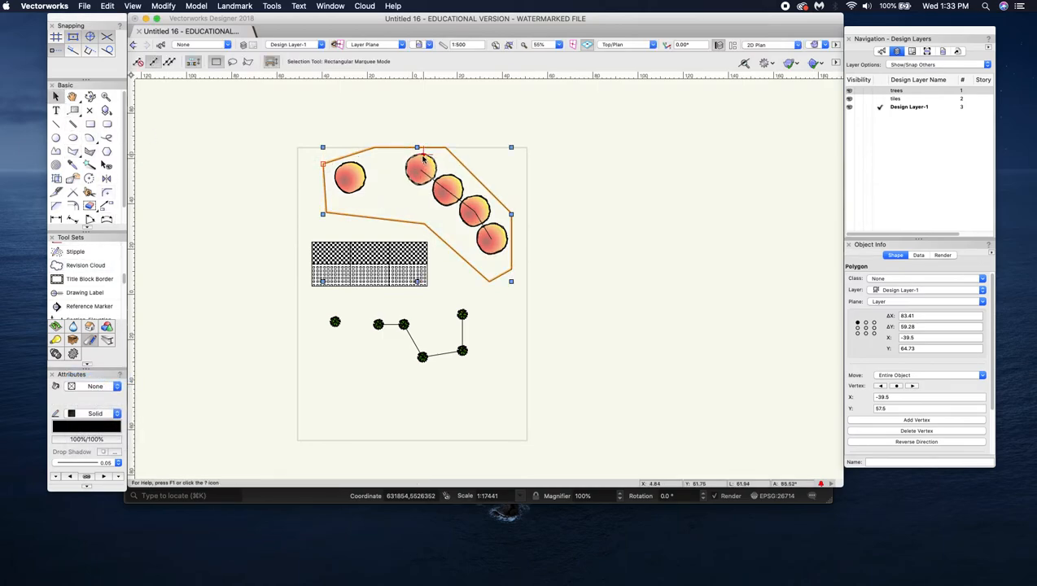
click(577, 200)
click(566, 326)
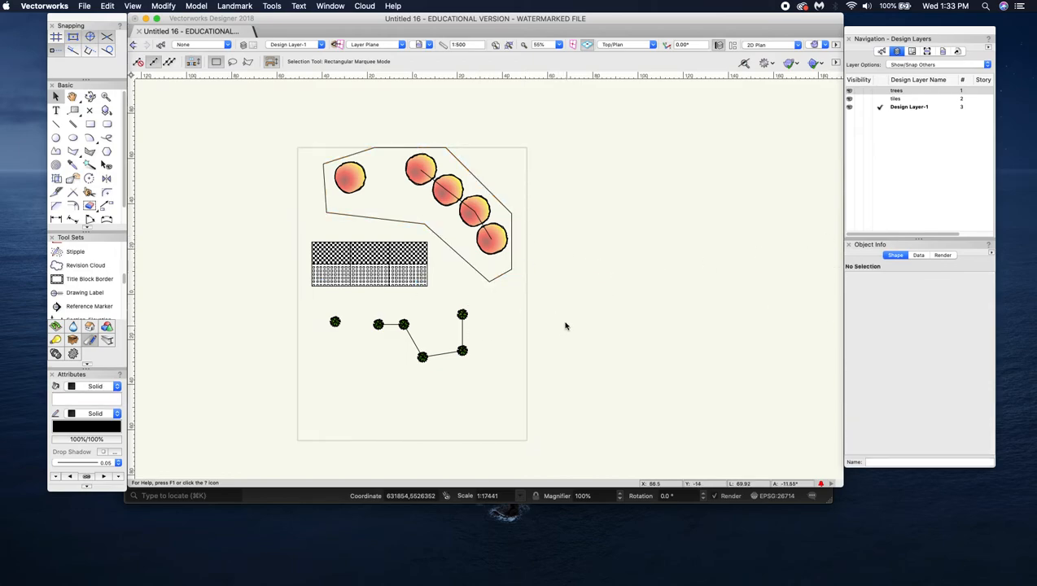
Step: Move the polygon around the red trees to the trees layer and make the trees layer active
click(489, 281)
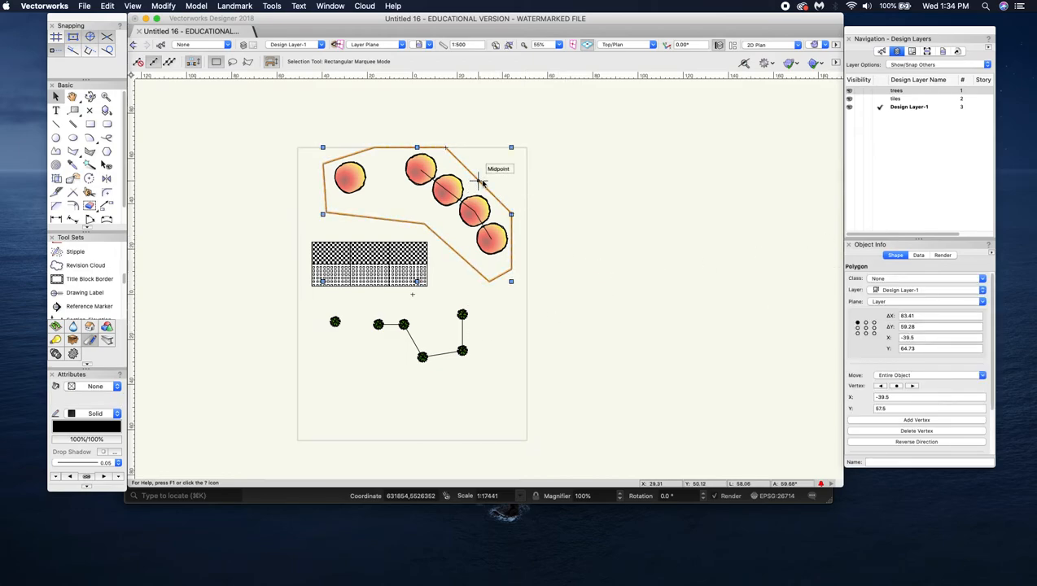
click(930, 292)
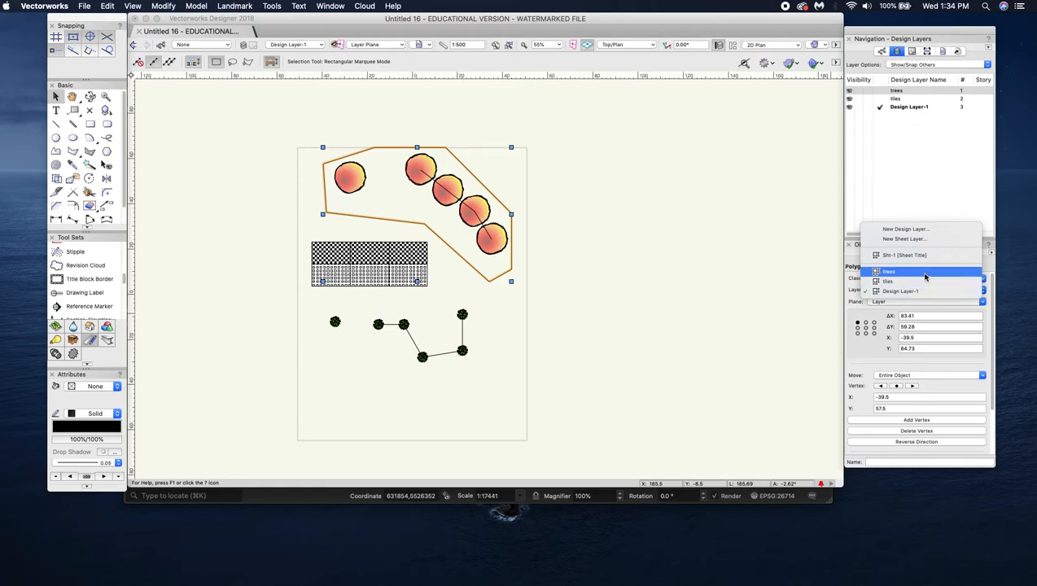
click(922, 274)
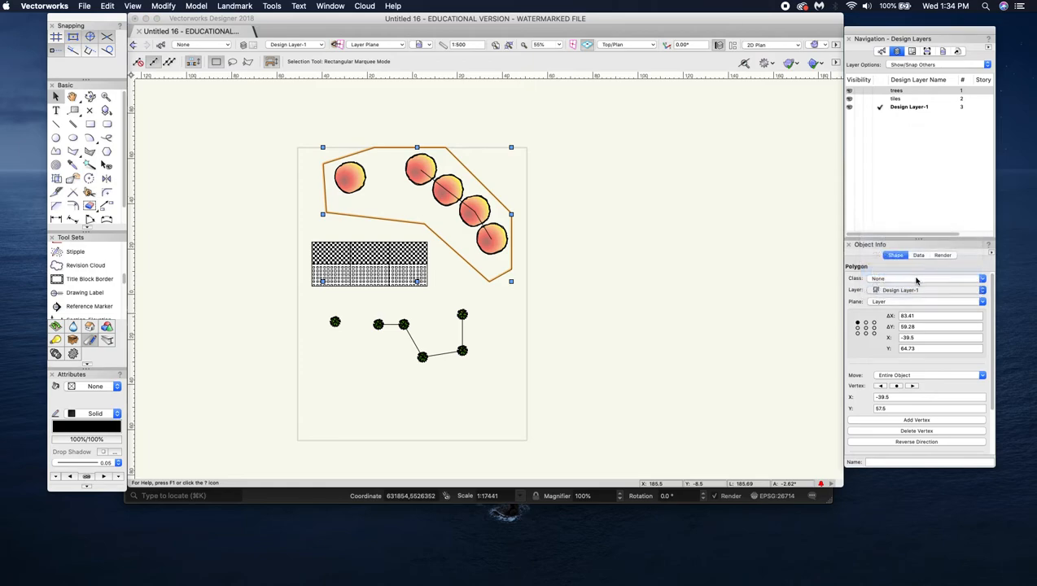
click(878, 90)
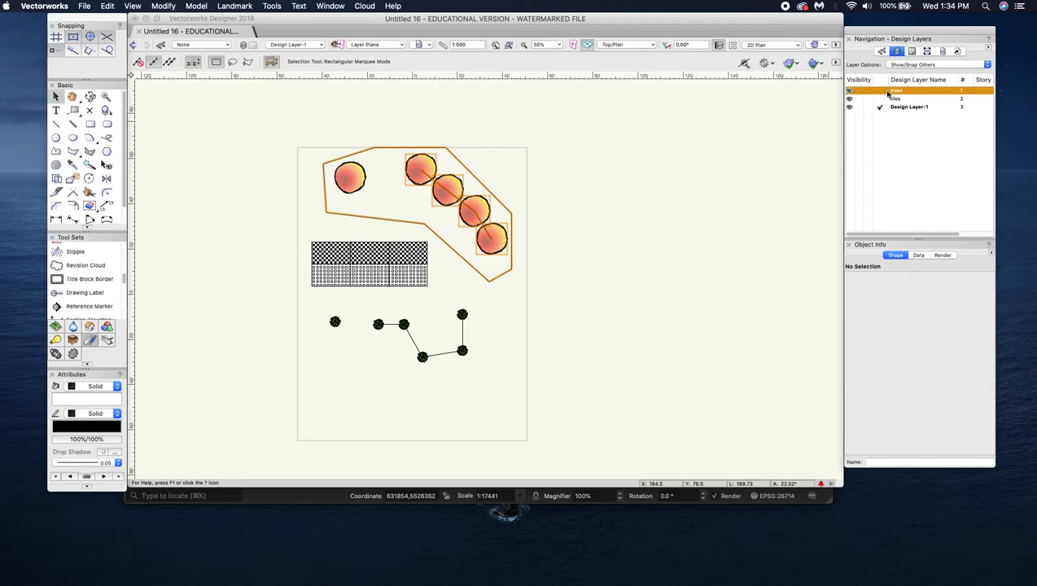
click(880, 90)
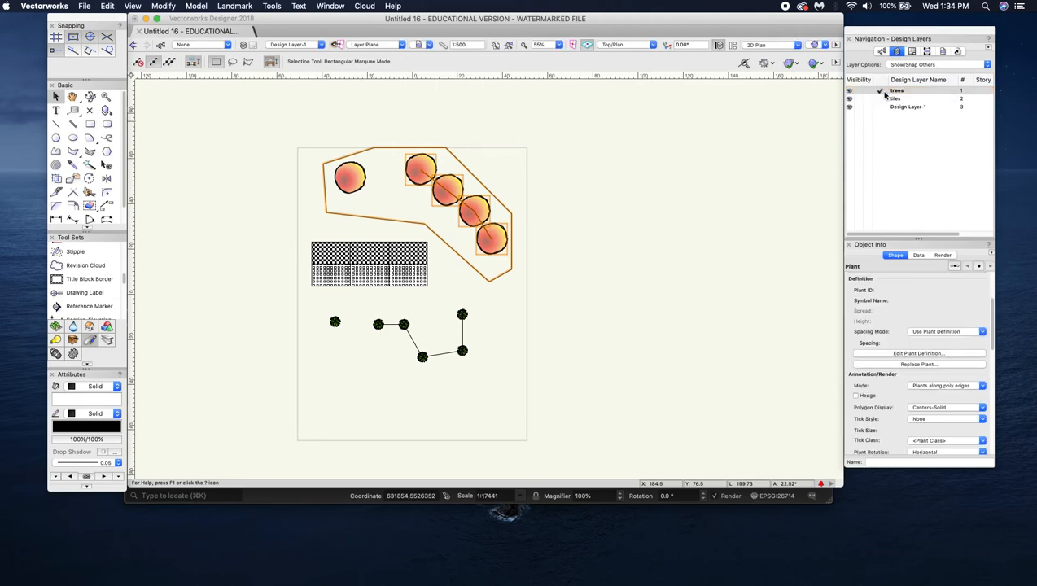
Step: Create a detail viewport from the polygon around the red trees on Sht-1 [Sheet Title], with a drawing label, drawing number 1 and scale 1:500
click(504, 206)
click(589, 291)
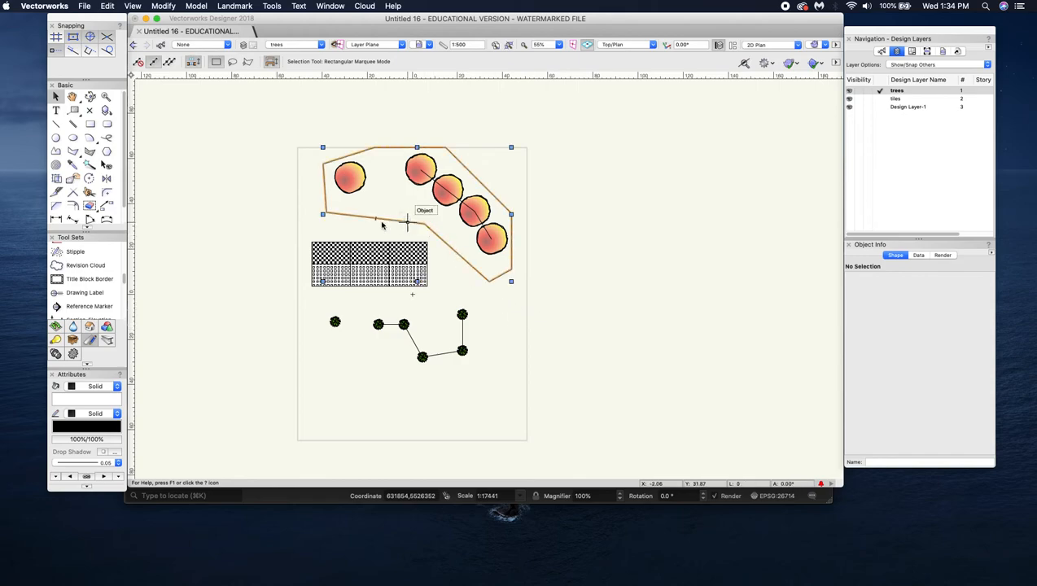
click(510, 177)
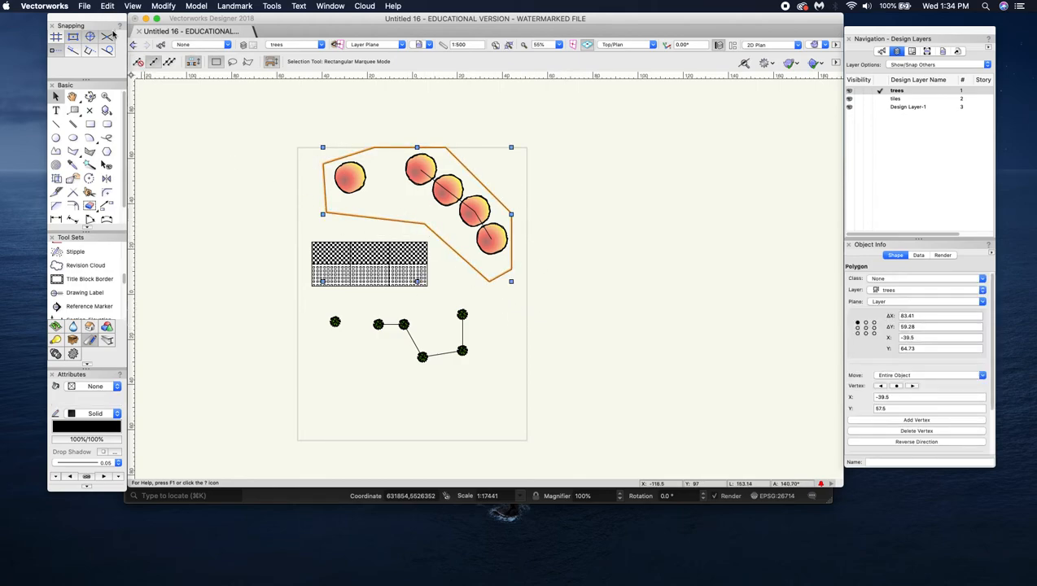
click(129, 8)
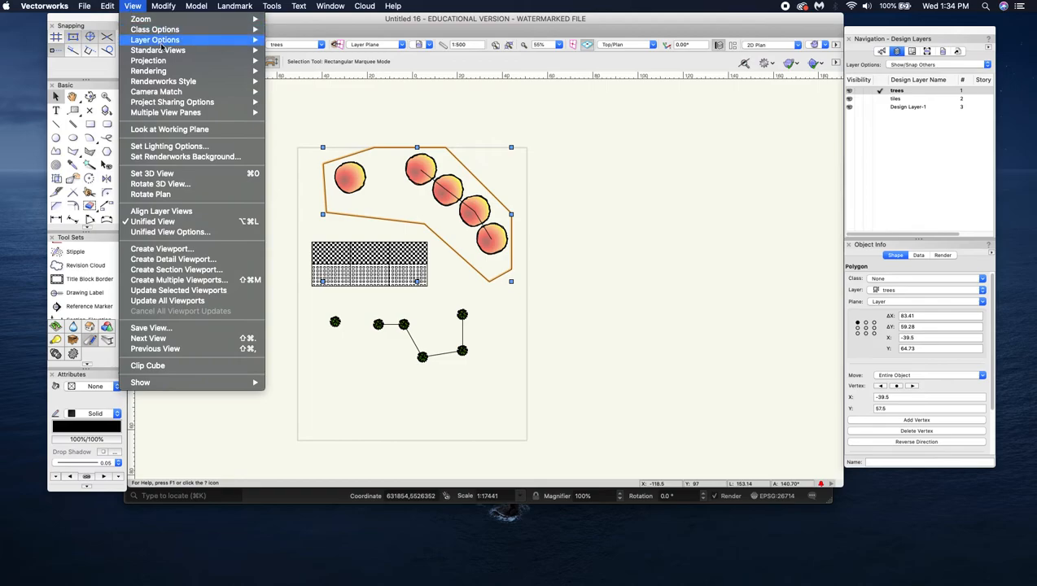
click(173, 259)
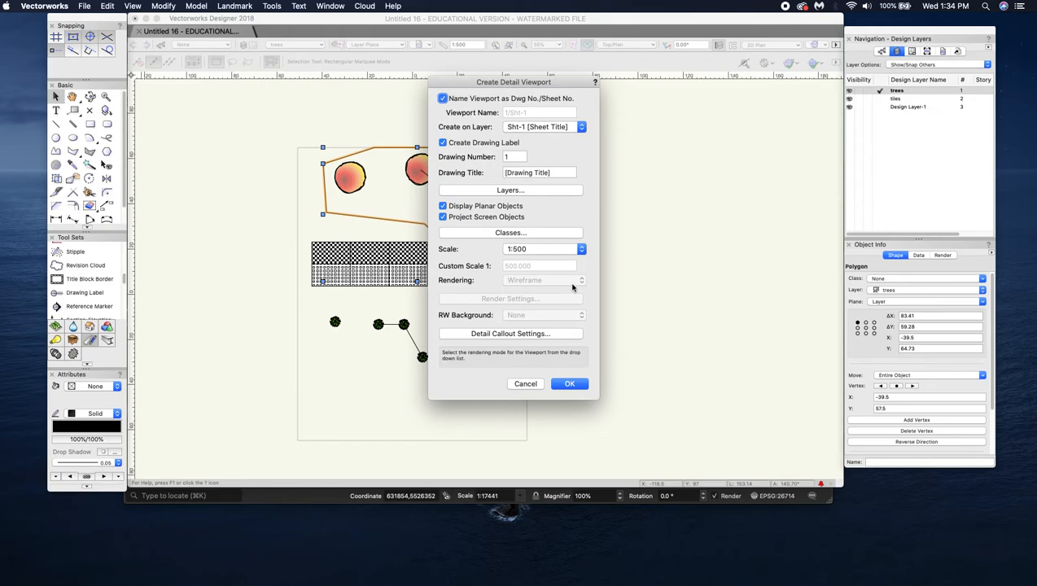
click(570, 383)
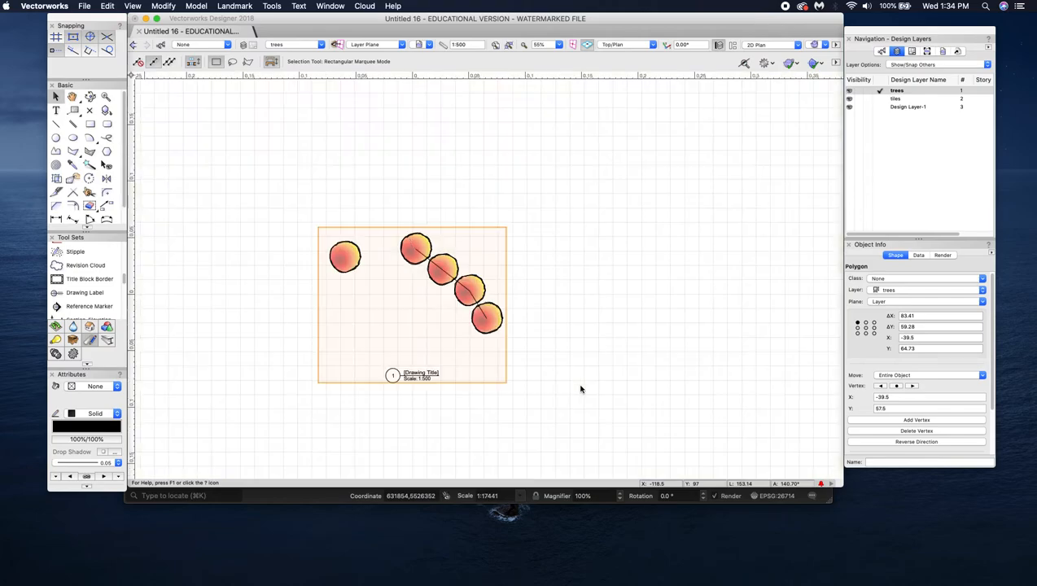
Step: Move the red trees viewport to the left part of the sheet, inside the border
scroll(528, 380, up, 3)
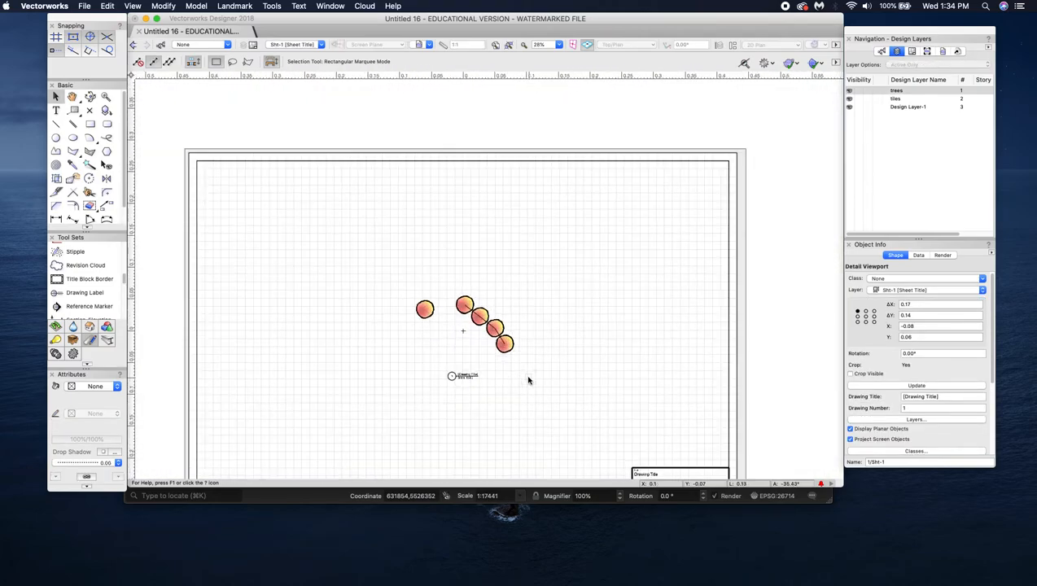
drag(496, 330, 328, 309)
scroll(375, 363, down, 3)
scroll(302, 372, up, 4)
drag(410, 289, 390, 264)
click(470, 352)
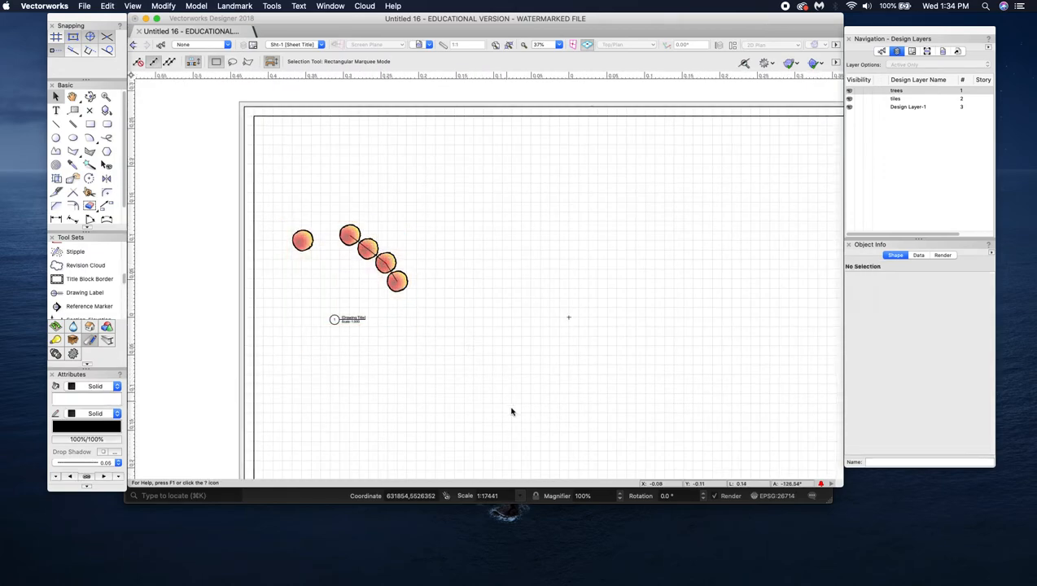
scroll(505, 407, down, 3)
scroll(502, 405, up, 2)
drag(438, 349, 481, 397)
scroll(482, 397, down, 3)
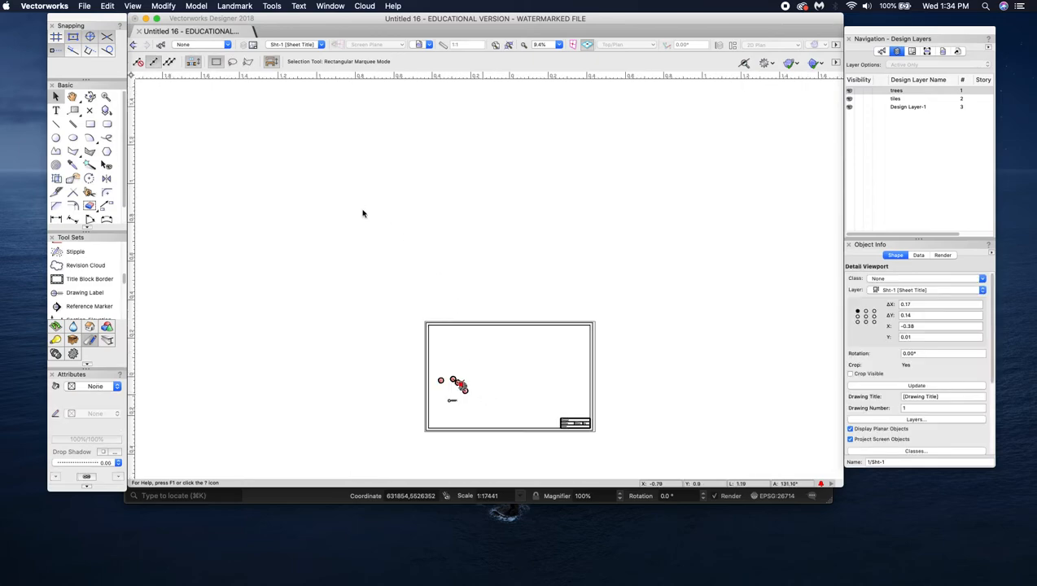
scroll(463, 271, up, 3)
scroll(466, 382, down, 5)
scroll(484, 450, up, 5)
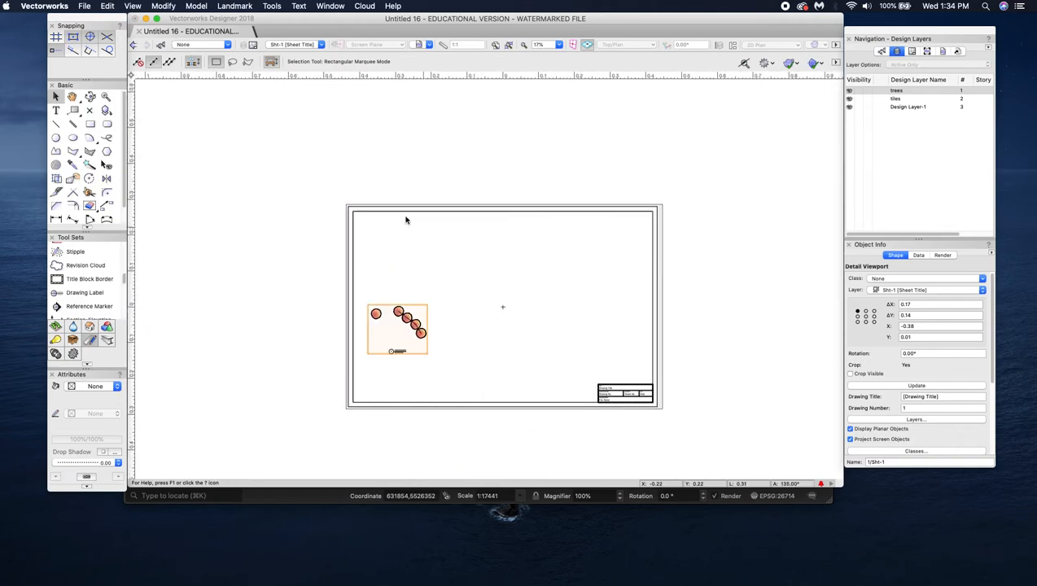
Step: Switch from the sheet to Design Layer-1 with the plants and tiles in close view, and make the tiles layer active
click(319, 45)
click(315, 115)
scroll(503, 291, up, 3)
scroll(493, 275, up, 3)
scroll(494, 275, down, 3)
scroll(494, 276, up, 1)
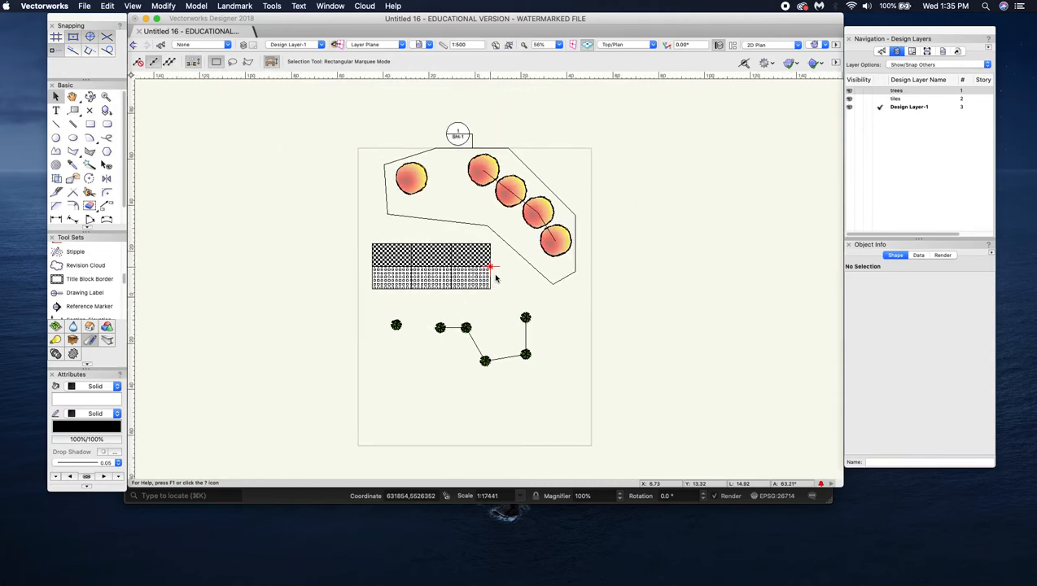
click(881, 98)
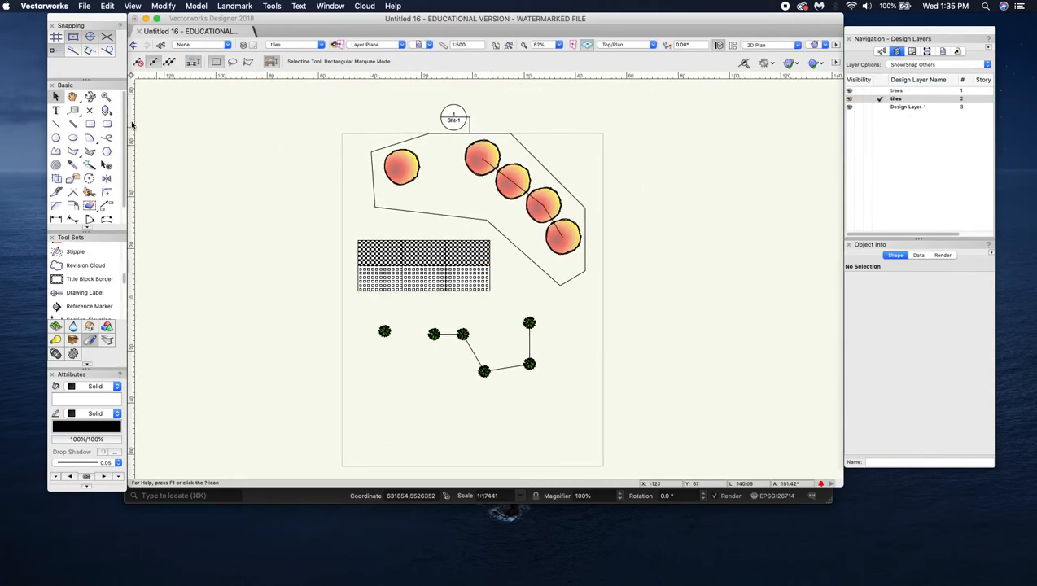
Step: Draw a rectangle about 55 by 32 m around the tile block and set its fill to None
click(90, 123)
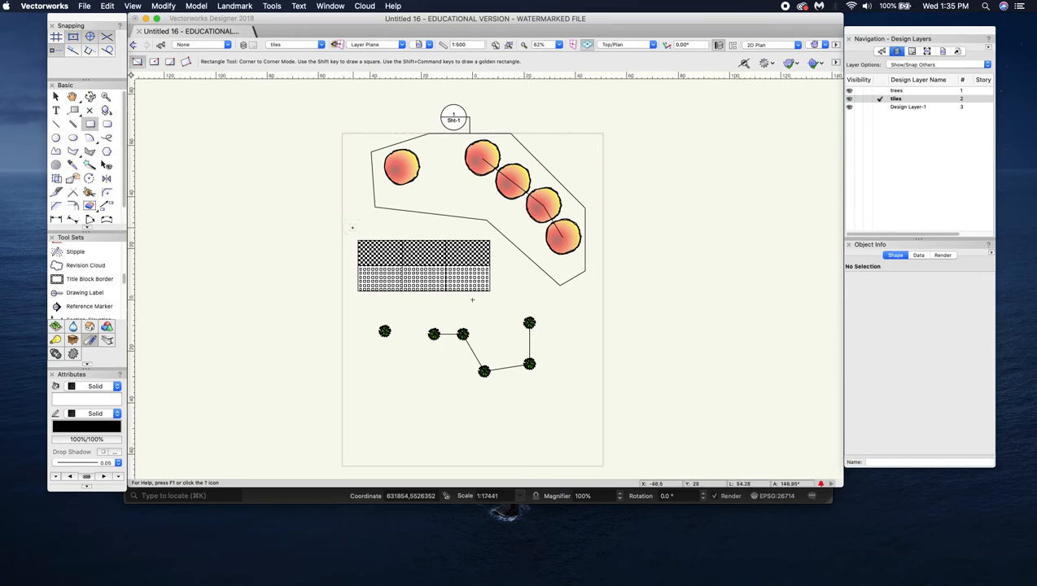
drag(350, 226, 493, 308)
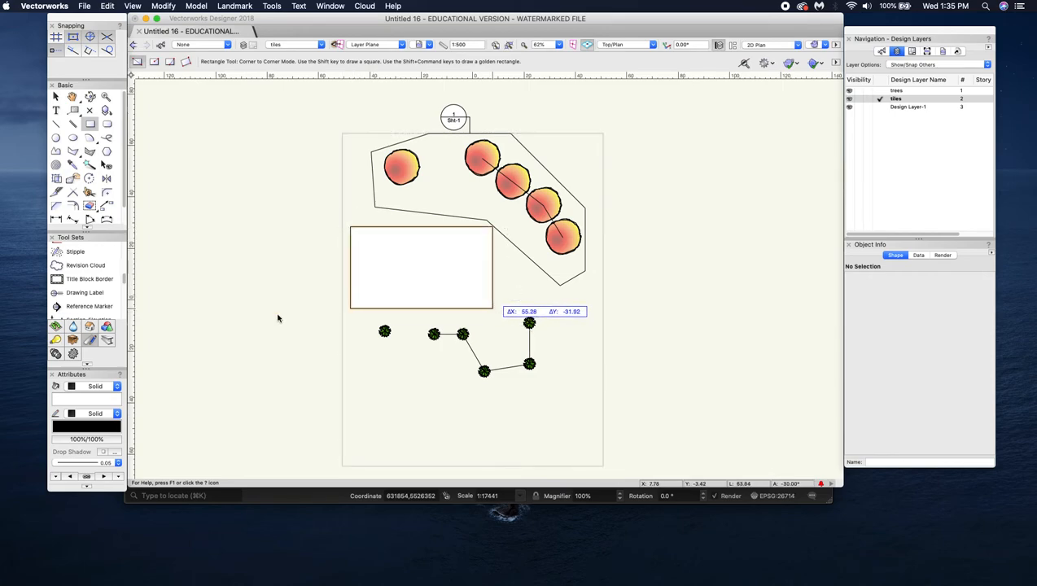
click(96, 386)
click(96, 377)
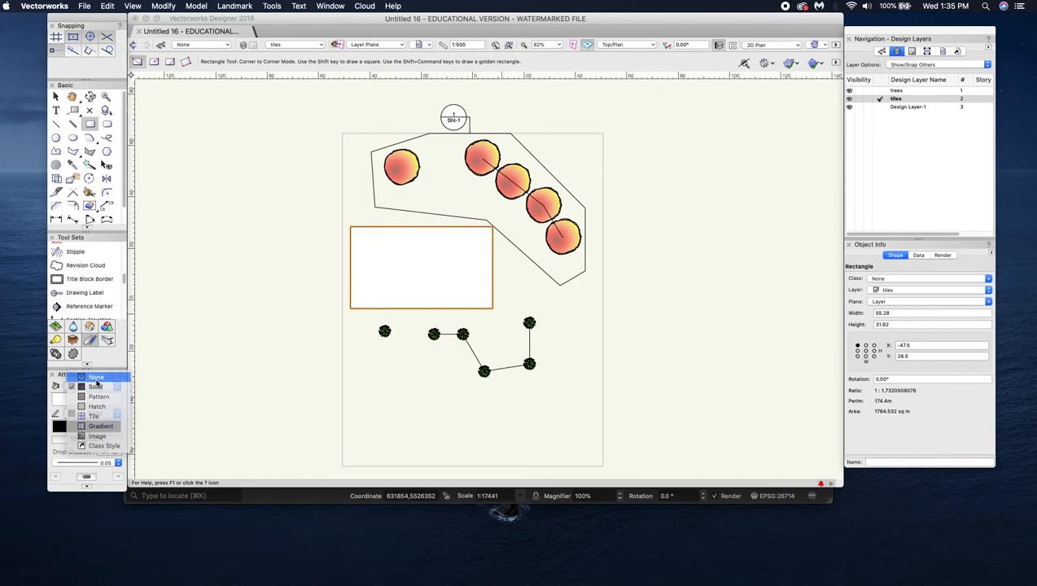
click(56, 96)
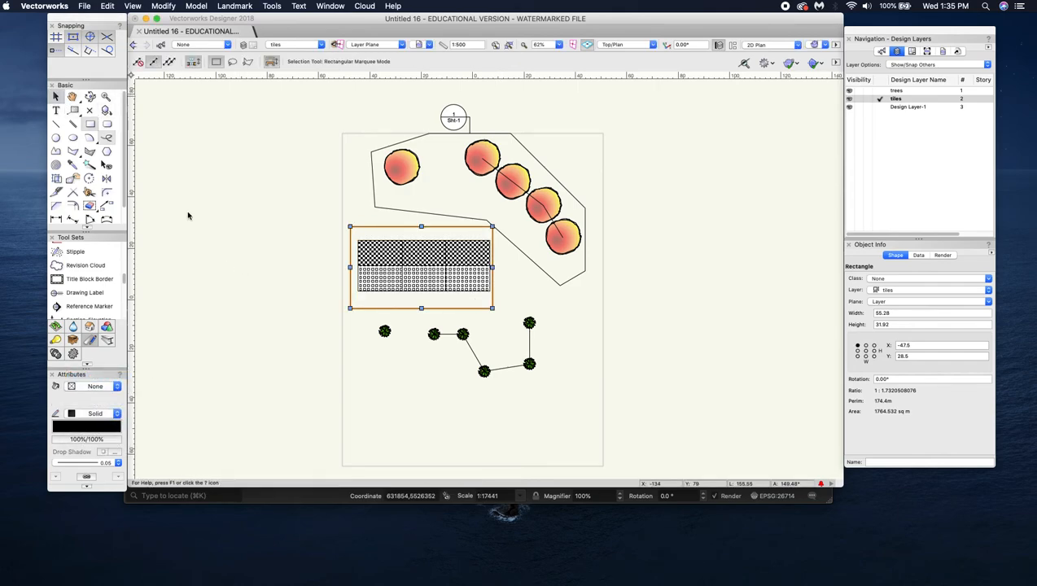
click(350, 368)
Step: Create a detail viewport from the tiles rectangle on Sht-1 [Sheet Title], with a drawing label, drawing number 2 and scale 1:500
click(381, 308)
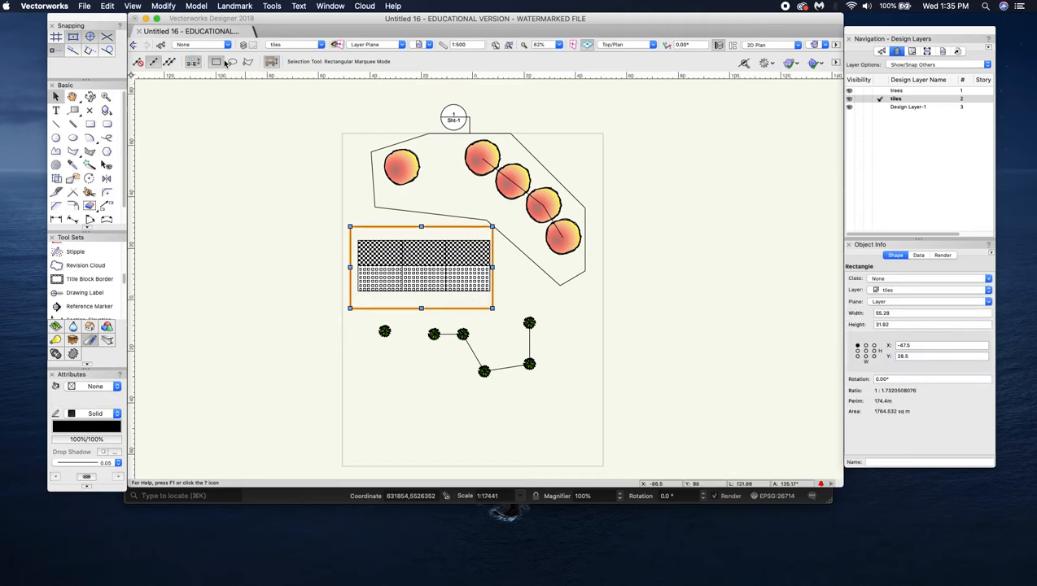
click(130, 5)
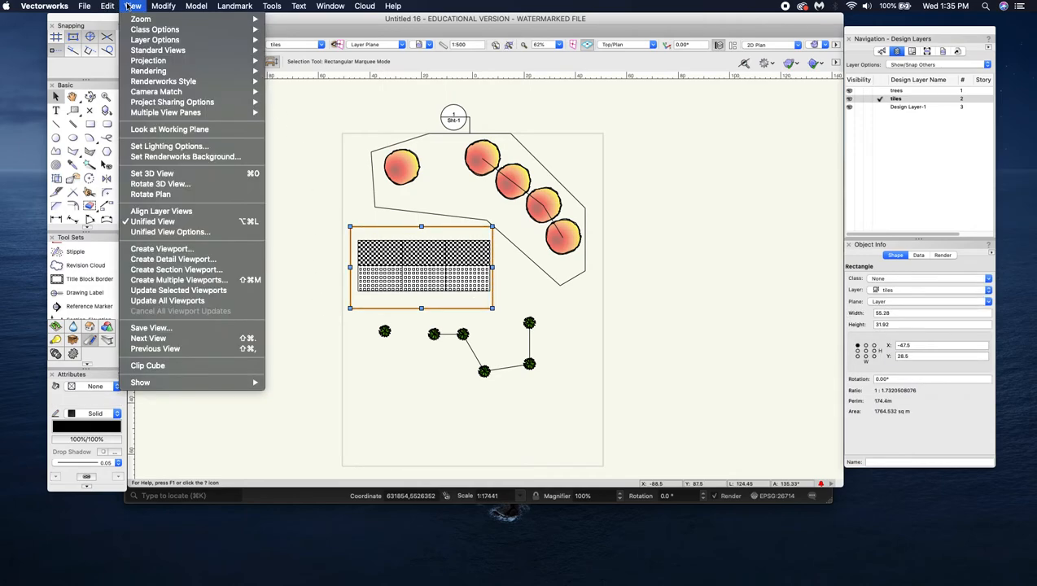
click(188, 259)
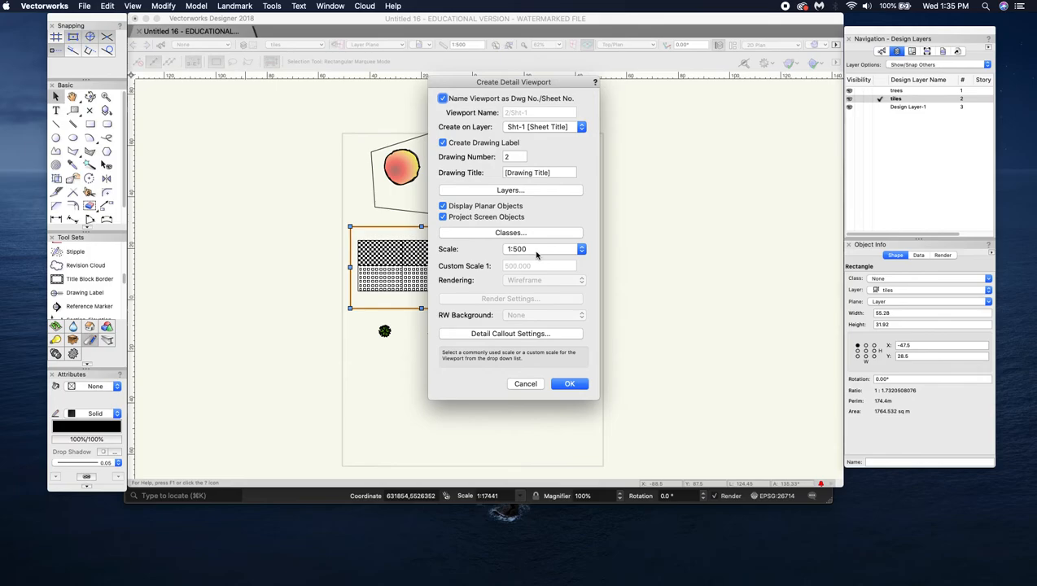
click(570, 384)
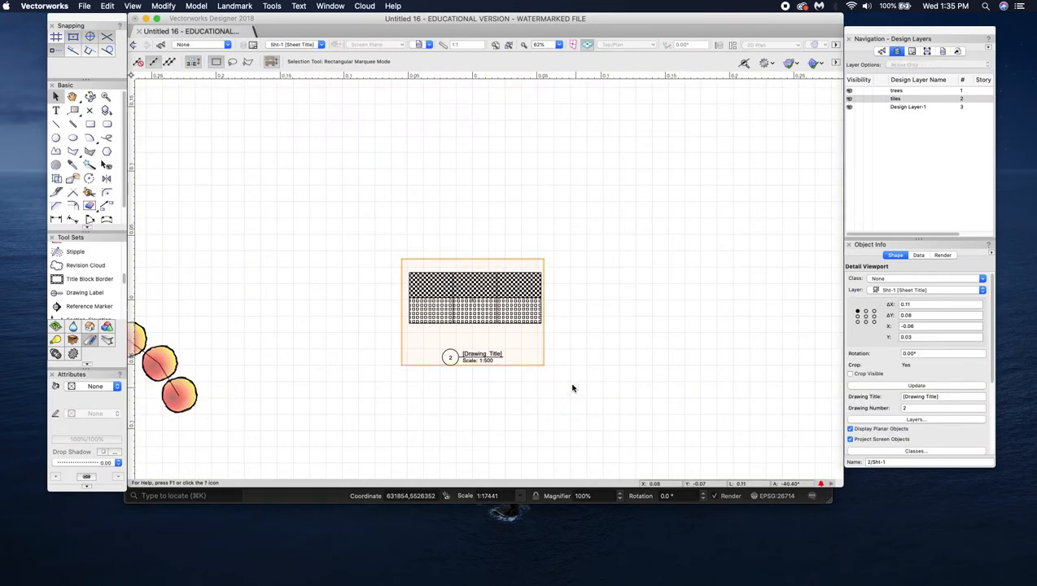
Step: Reposition the tiles viewport near the middle of the sheet
scroll(519, 304, down, 5)
drag(500, 304, 478, 314)
scroll(477, 315, up, 4)
scroll(468, 319, up, 3)
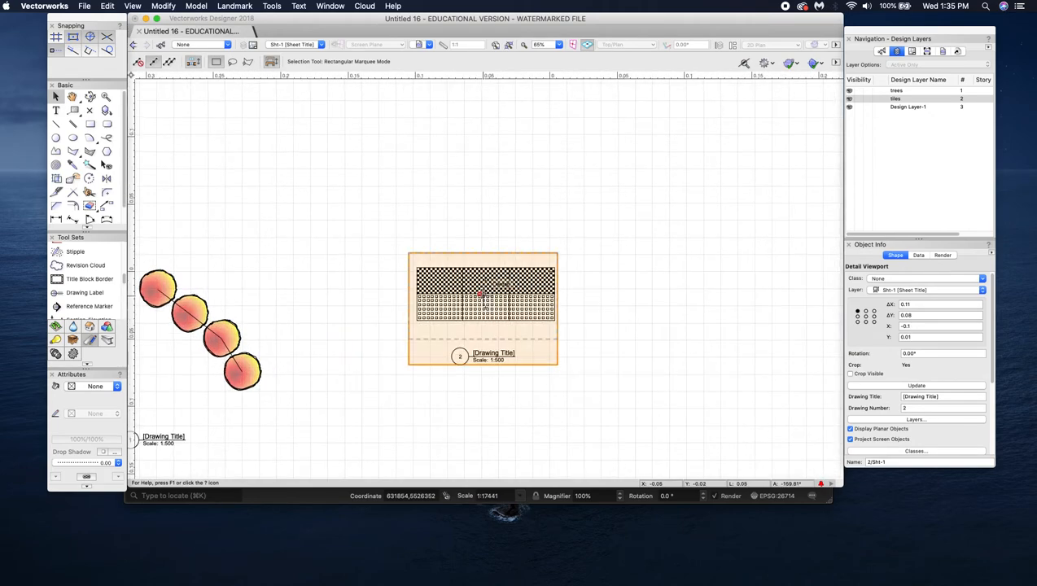
scroll(462, 301, down, 5)
drag(458, 308, 476, 305)
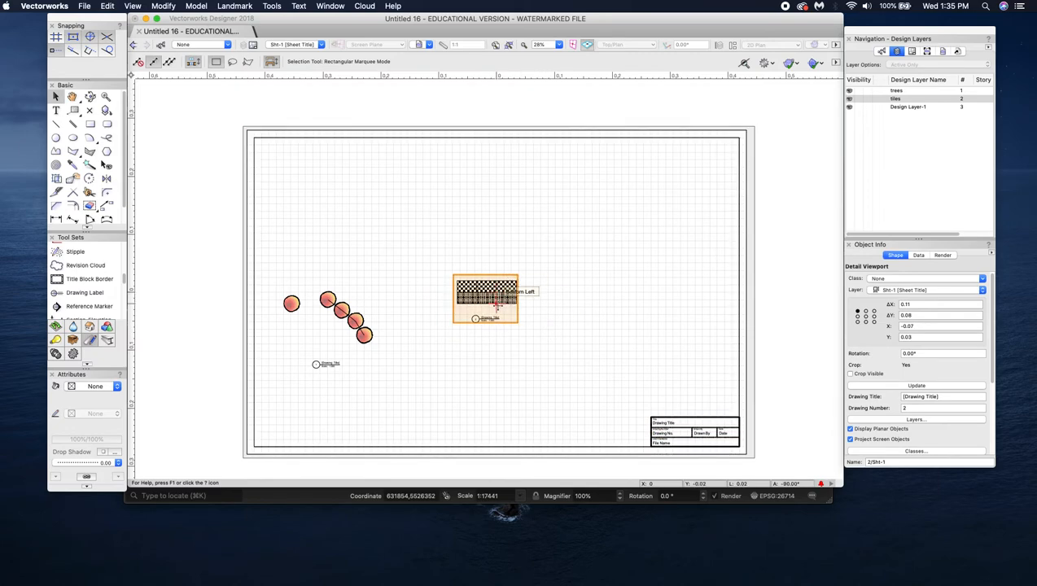
Step: Set the tiles viewport's scale to 1:100
scroll(942, 389, down, 2)
scroll(942, 388, down, 3)
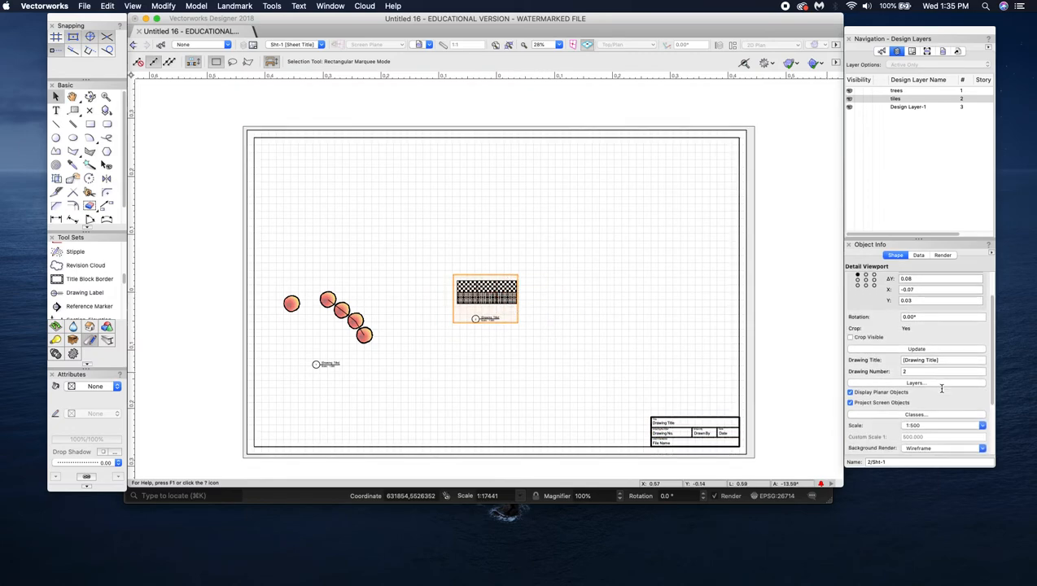
scroll(938, 403, down, 1)
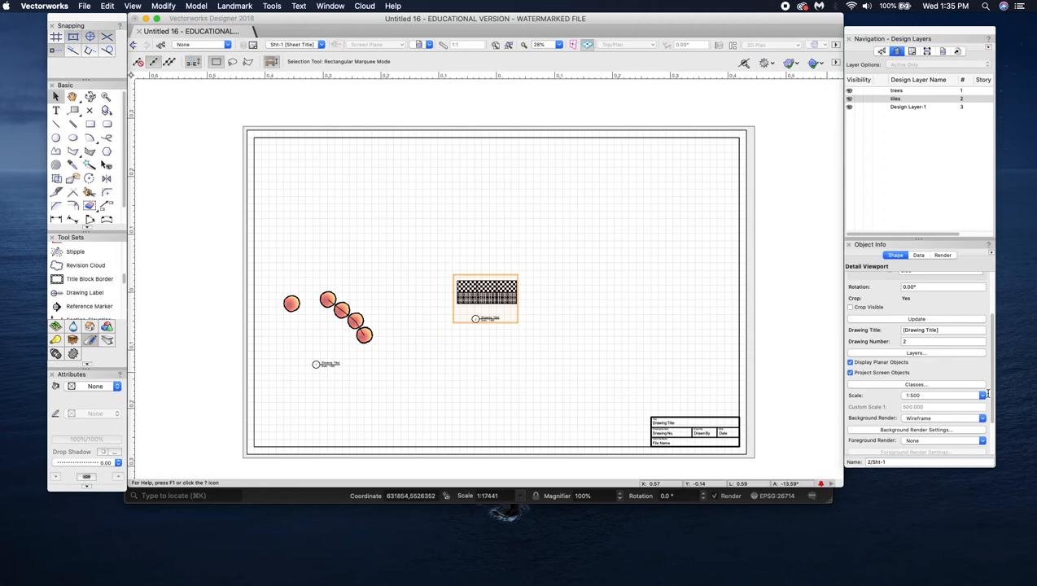
click(988, 394)
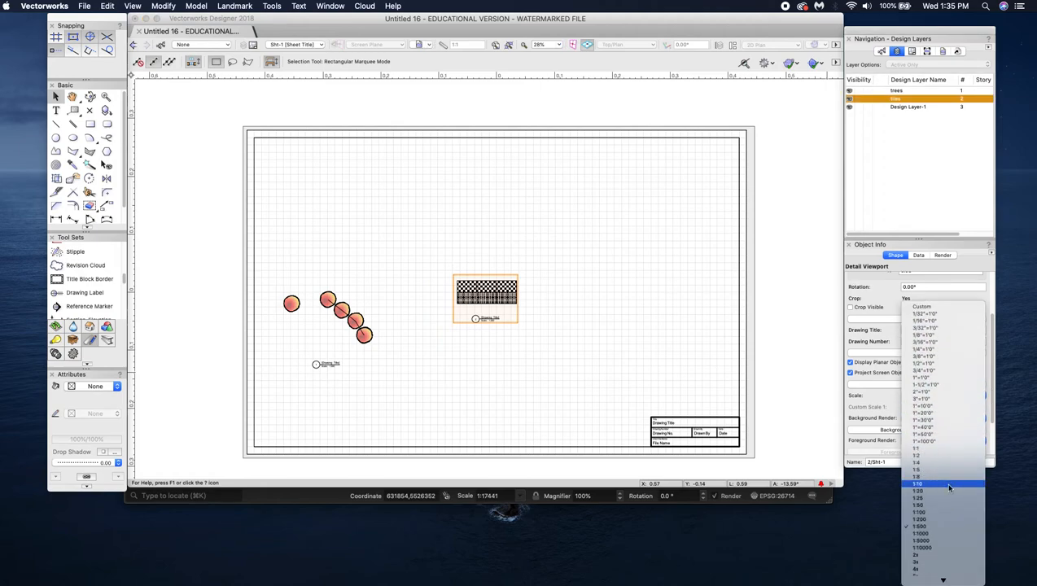
click(948, 513)
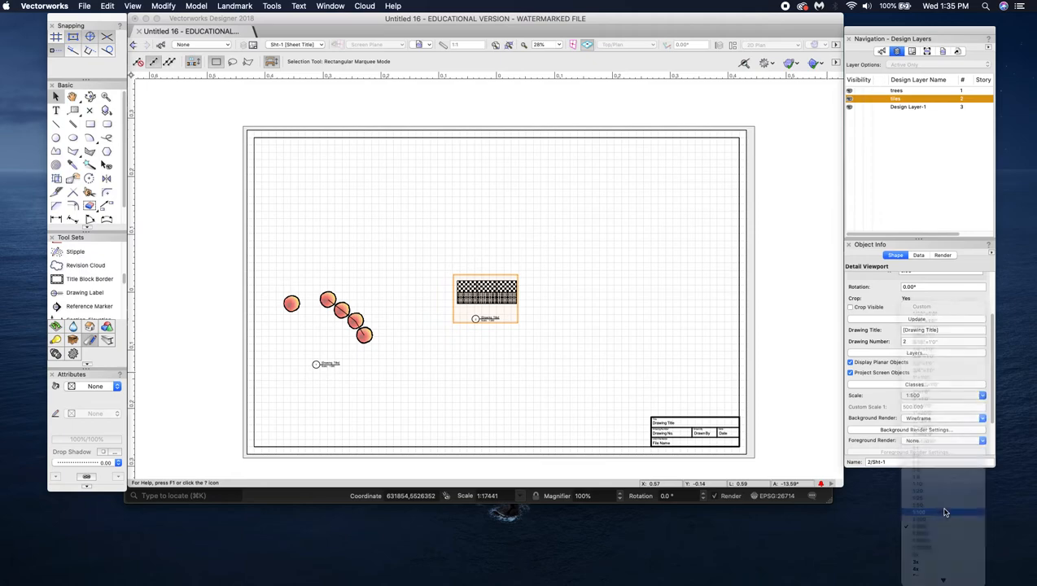
Step: Move the tiles viewport into the upper right area of the sheet, inside the border and above the title block
drag(498, 263, 622, 205)
scroll(552, 404, down, 1)
scroll(552, 404, down, 5)
scroll(537, 414, up, 3)
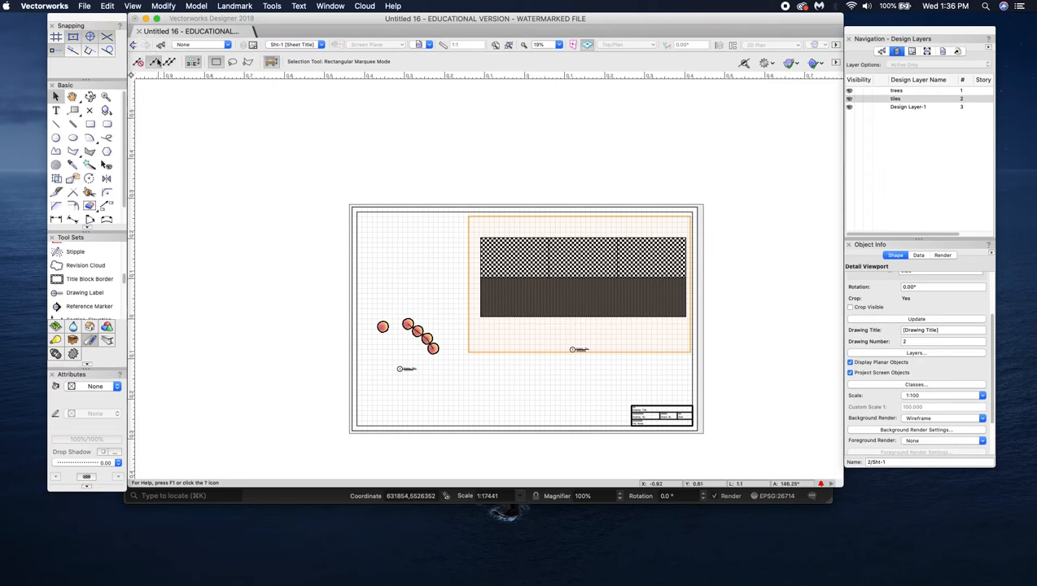
Step: On Design Layer-1, set the layer options to Show/Snap/Modify Others and delete all plants, tiles, outlines and callouts from the design layers
click(320, 45)
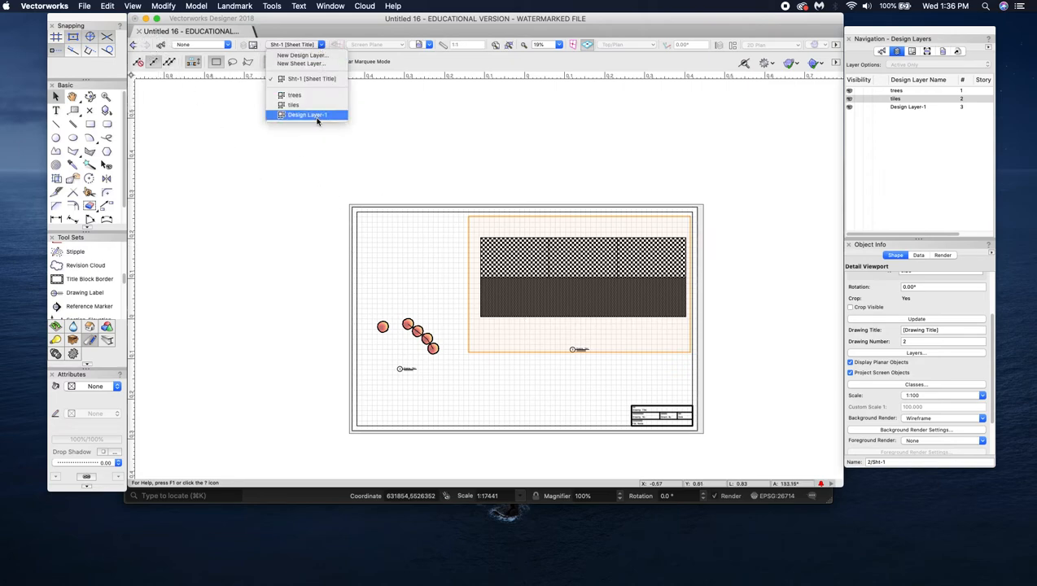
click(316, 115)
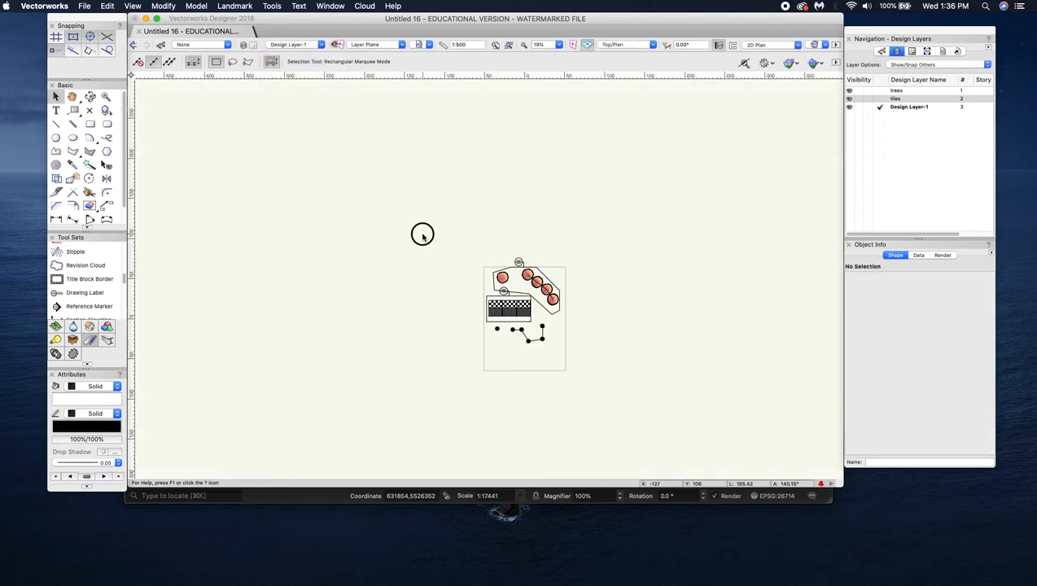
click(940, 64)
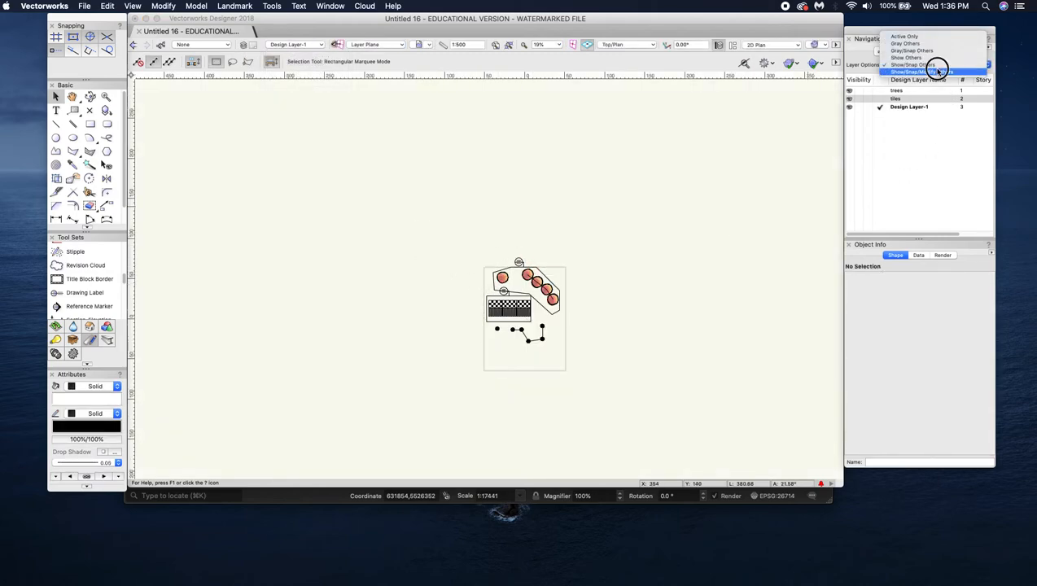
click(936, 72)
drag(655, 422, 463, 241)
key(Delete)
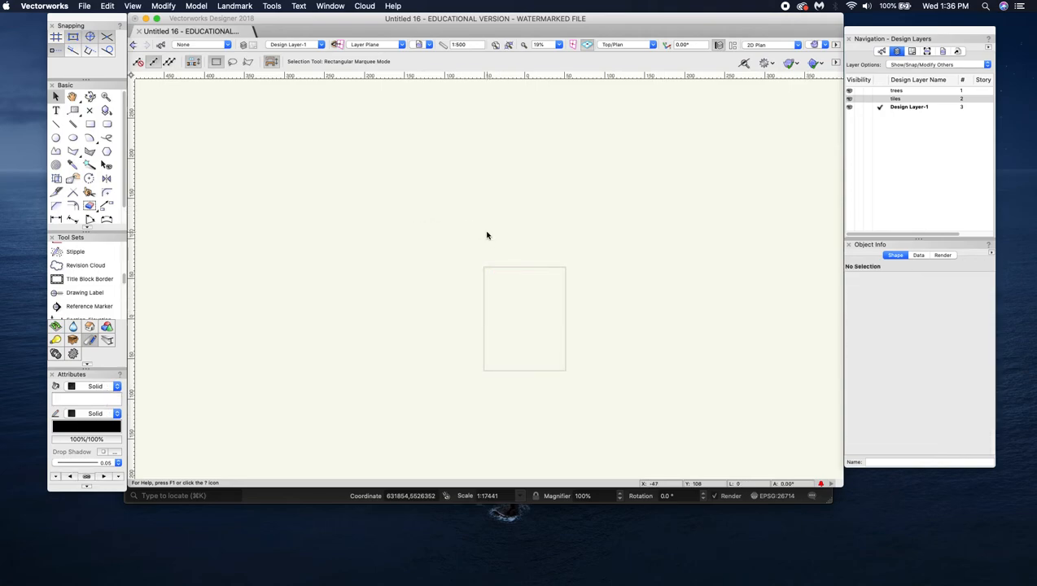
Step: Switch to QGIS, hide the highway_residential layer and show the geo_export ward boundary layer
click(885, 182)
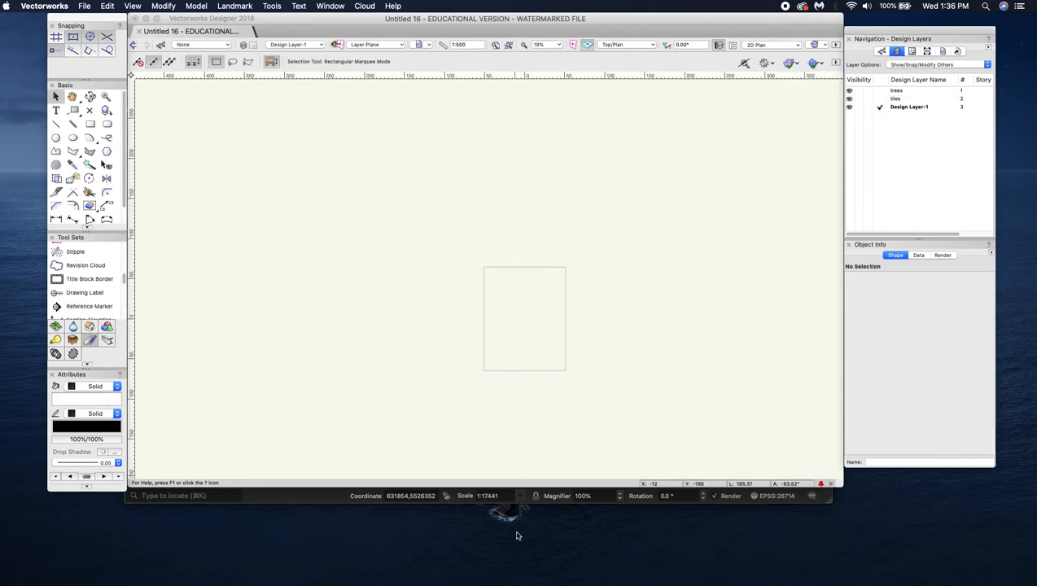
click(333, 497)
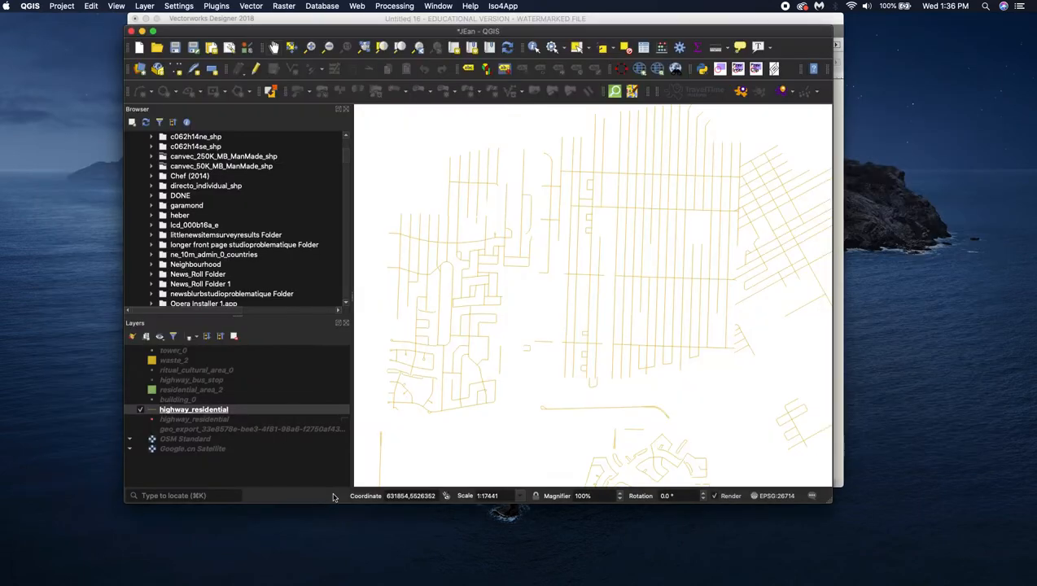
click(141, 411)
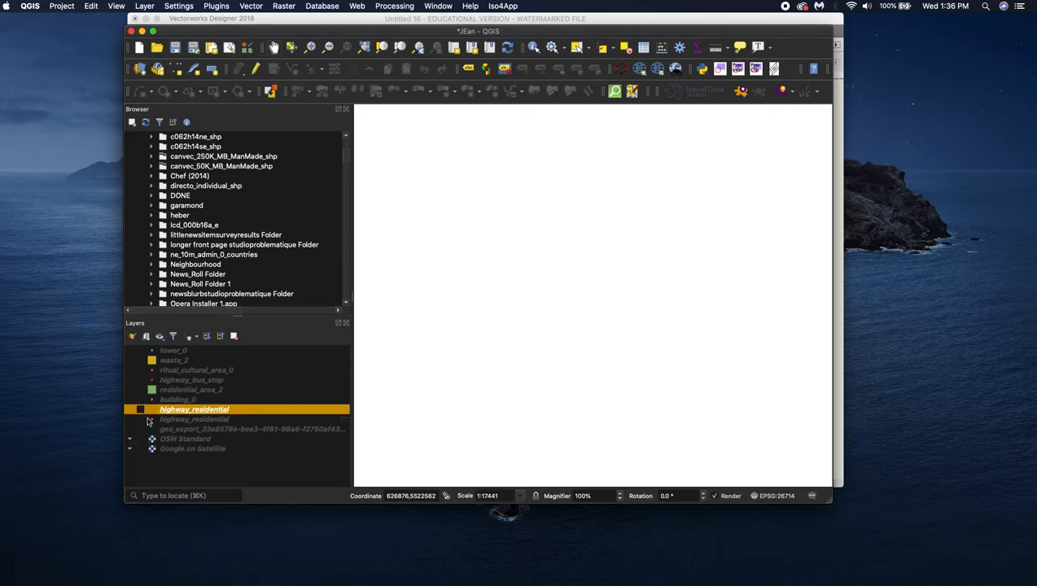
click(140, 429)
scroll(485, 372, down, 5)
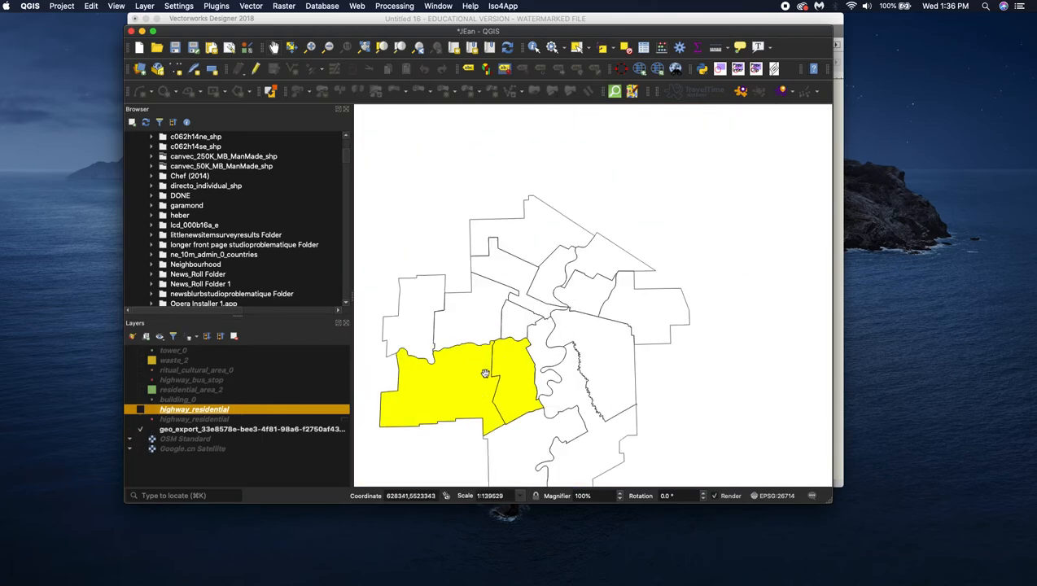
Step: Make the geo_export layer active and clear the selection of its highlighted wards
click(578, 50)
click(541, 292)
click(476, 383)
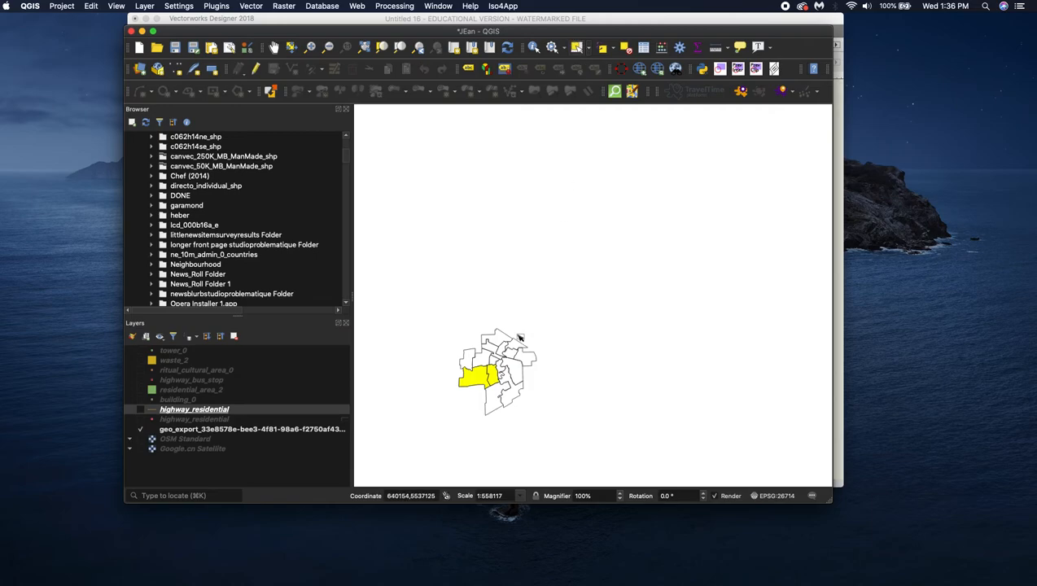
scroll(439, 424, up, 3)
scroll(476, 417, down, 2)
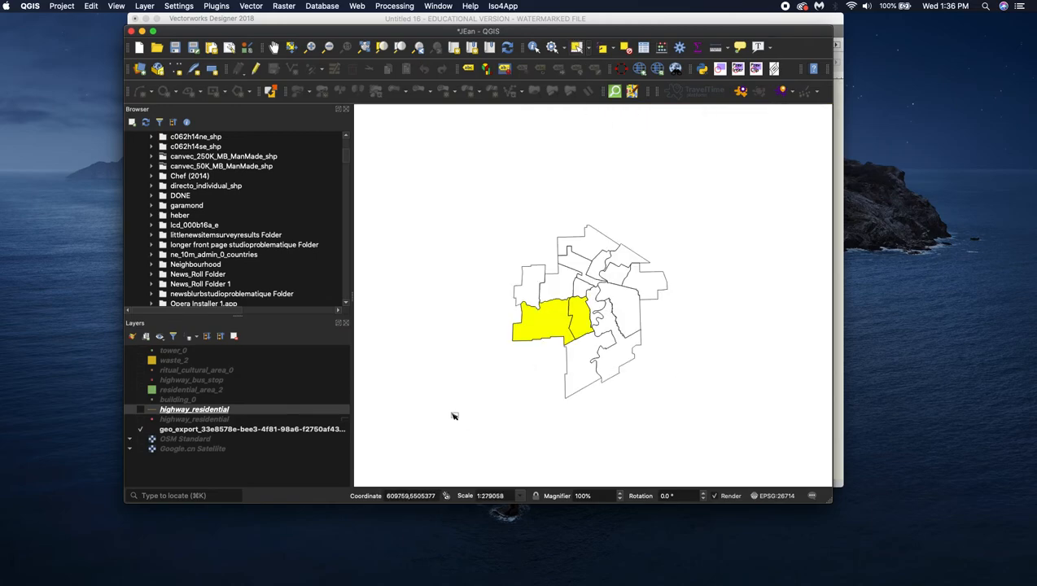
click(190, 431)
click(603, 407)
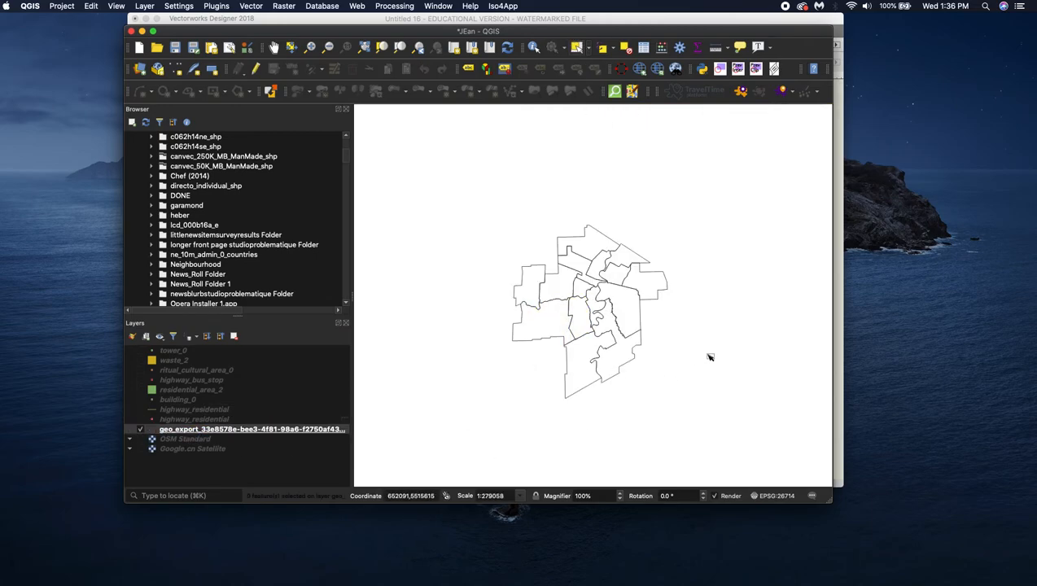
scroll(720, 342, up, 3)
scroll(705, 318, down, 3)
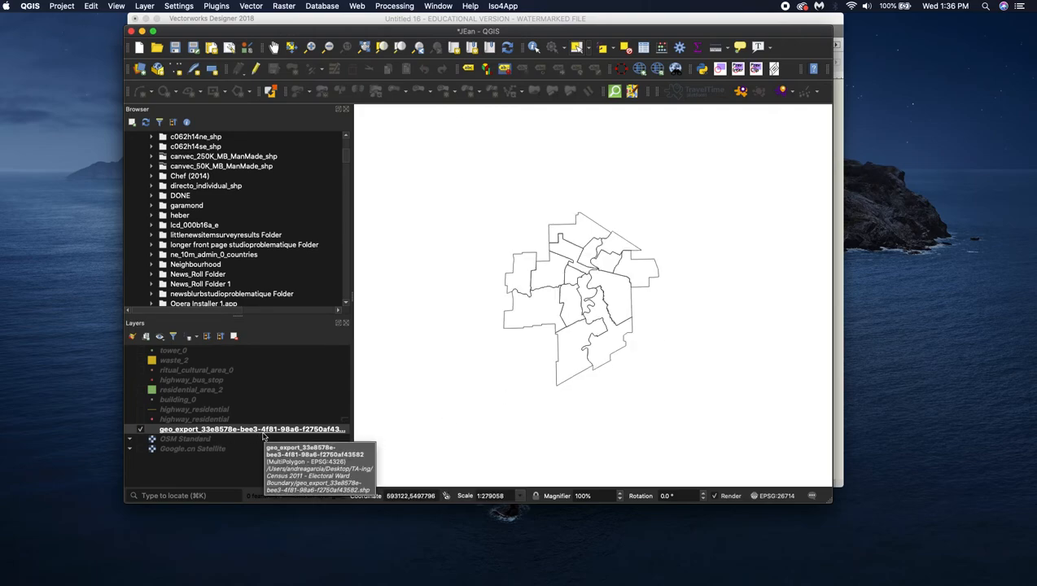
Step: Switch to Vectorworks and create a new design layer named "wininpeg"
click(604, 18)
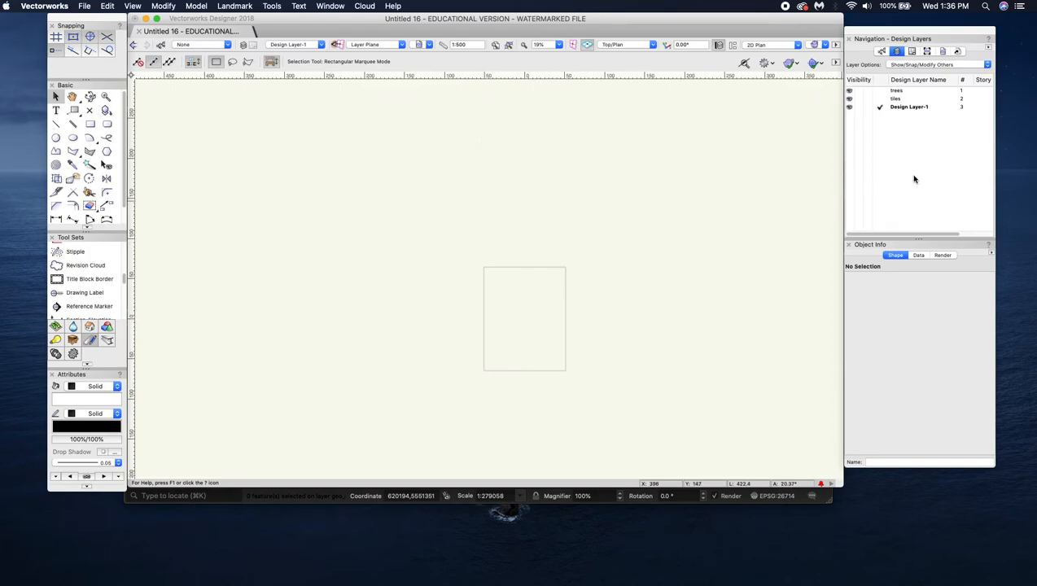
right_click(900, 159)
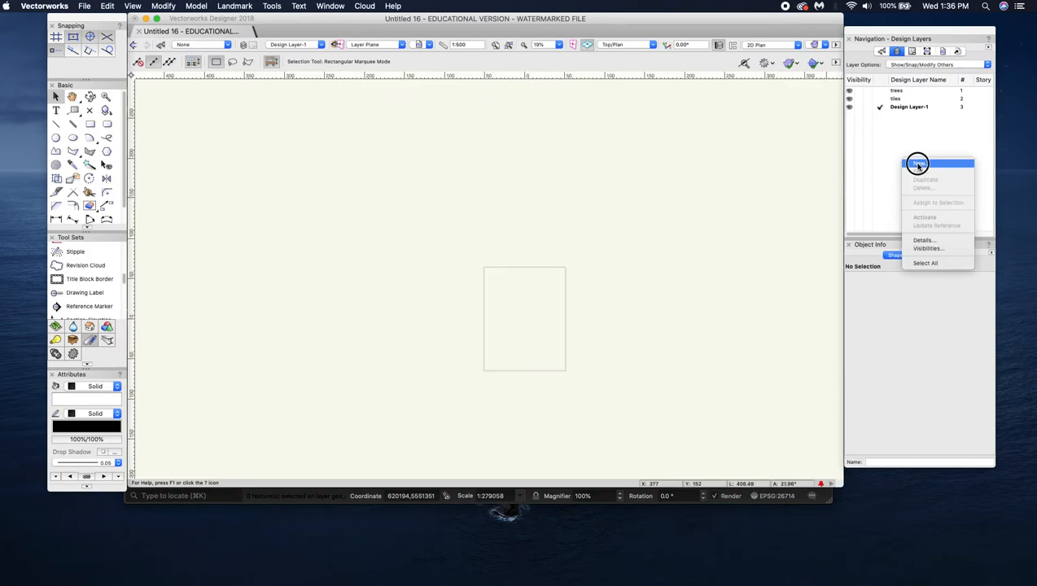
click(918, 163)
text(winnpeg)
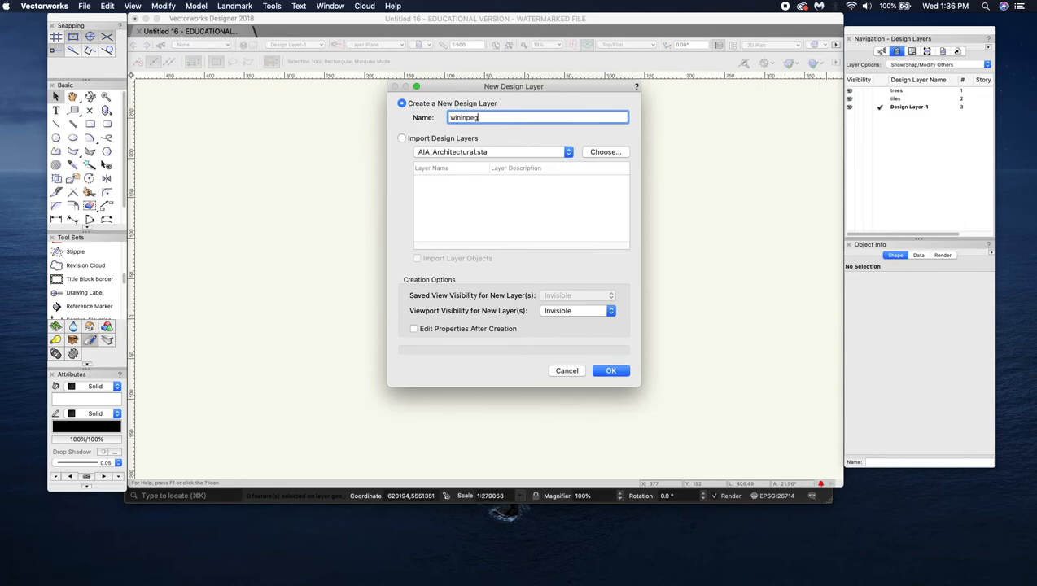
key(Return)
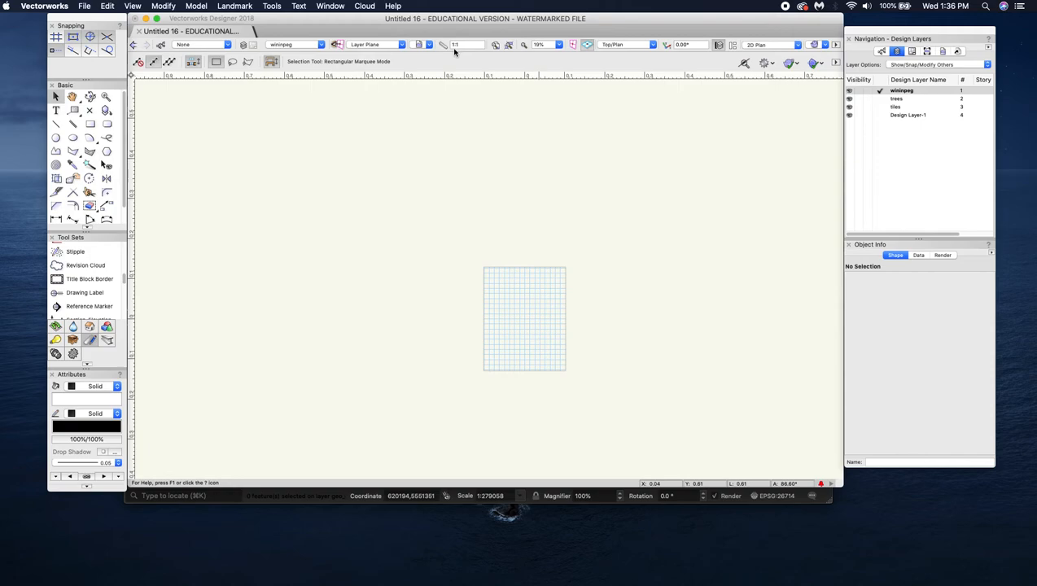
Step: Edit the wininpeg design layer and make it georeferenced
right_click(902, 96)
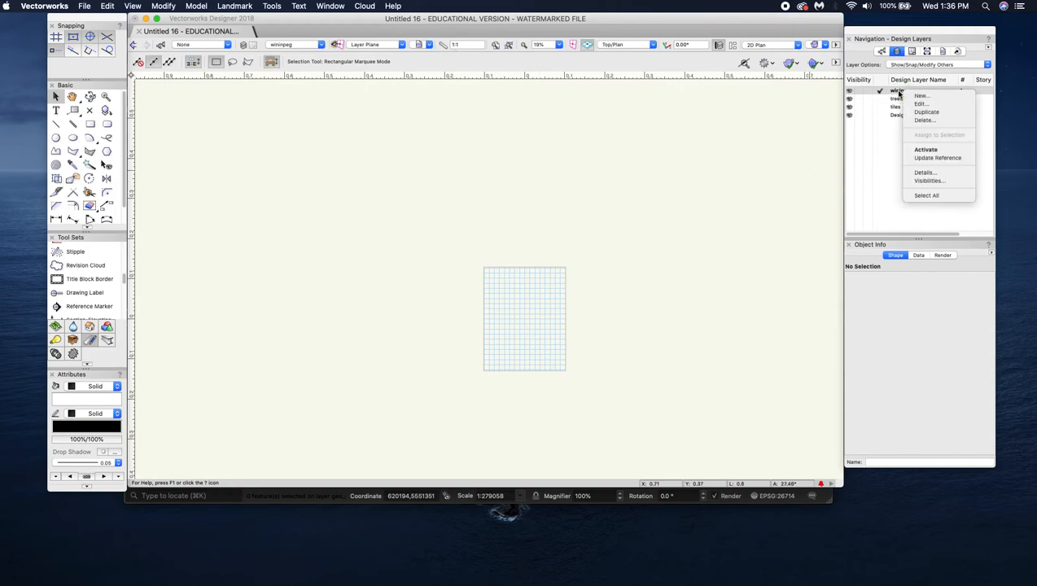
click(898, 95)
right_click(905, 94)
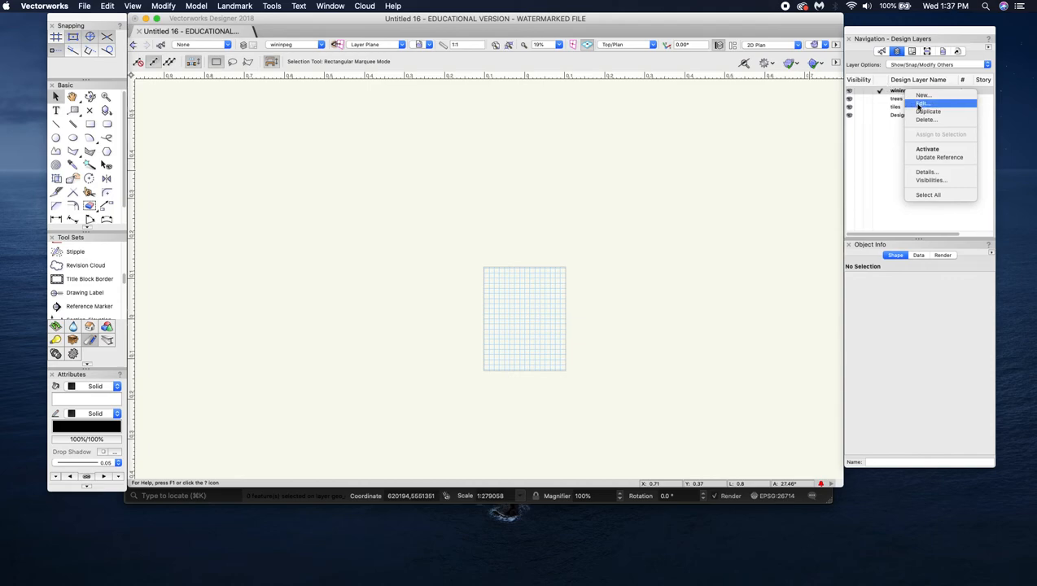
click(923, 104)
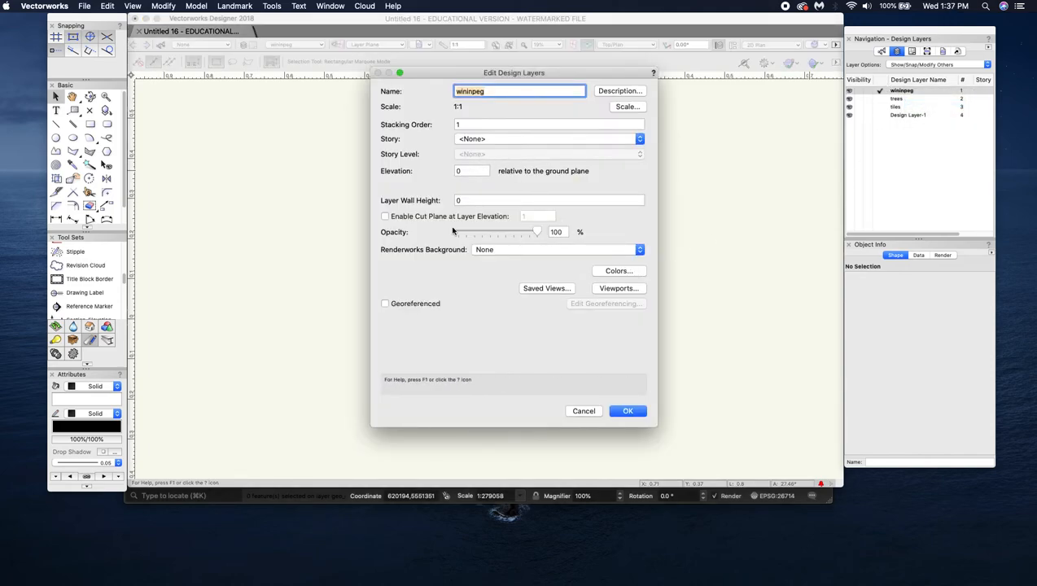
click(386, 305)
click(627, 412)
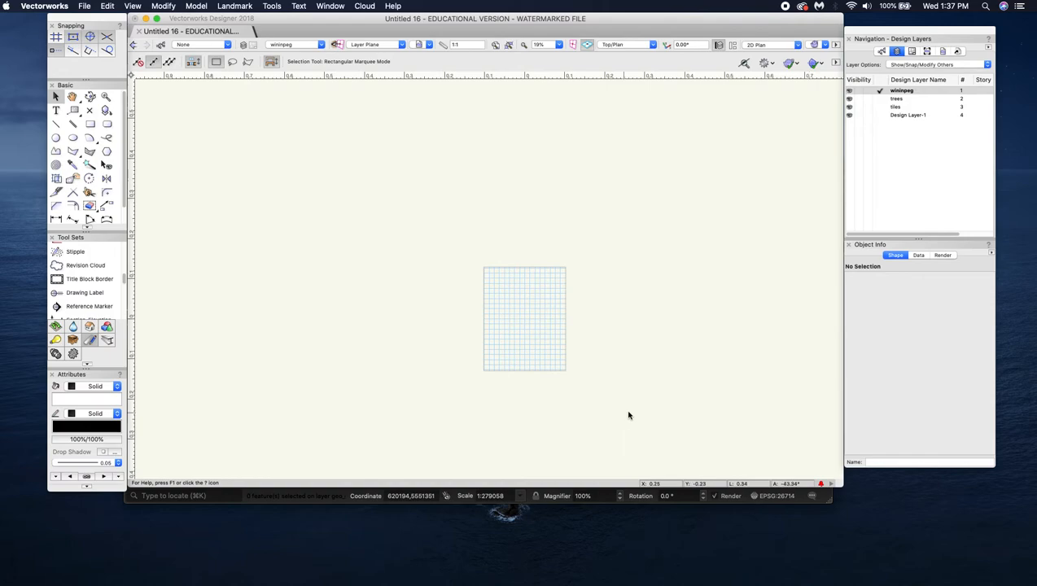
click(545, 198)
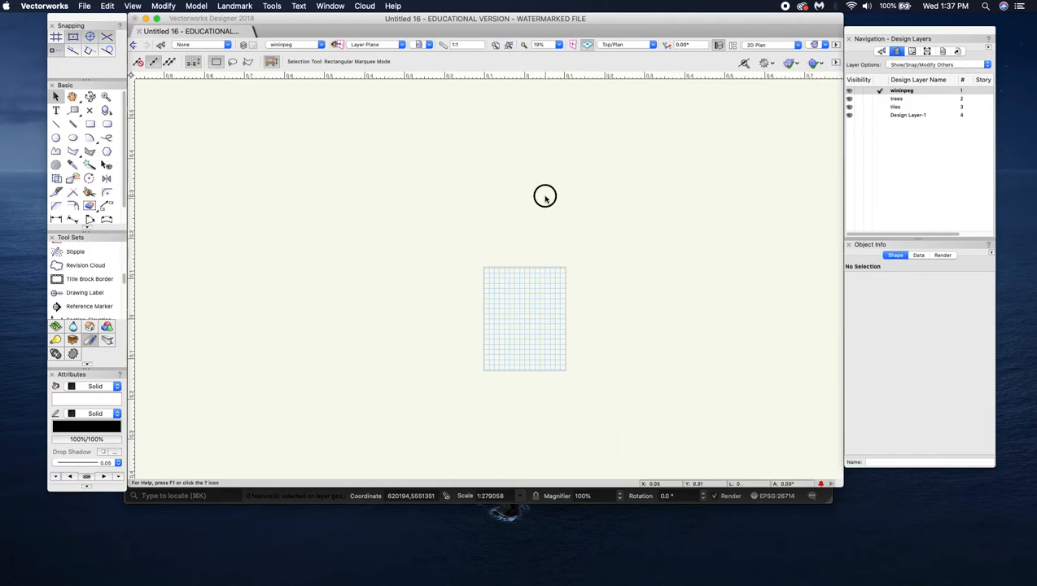
Step: Open geo_export_33e8578e-bee3-4f81-98a6-f2750af43582.shp for shapefile import from the Desktop's TA-ing folder, inside Census 2011 - Electoral Ward Boundary
click(94, 6)
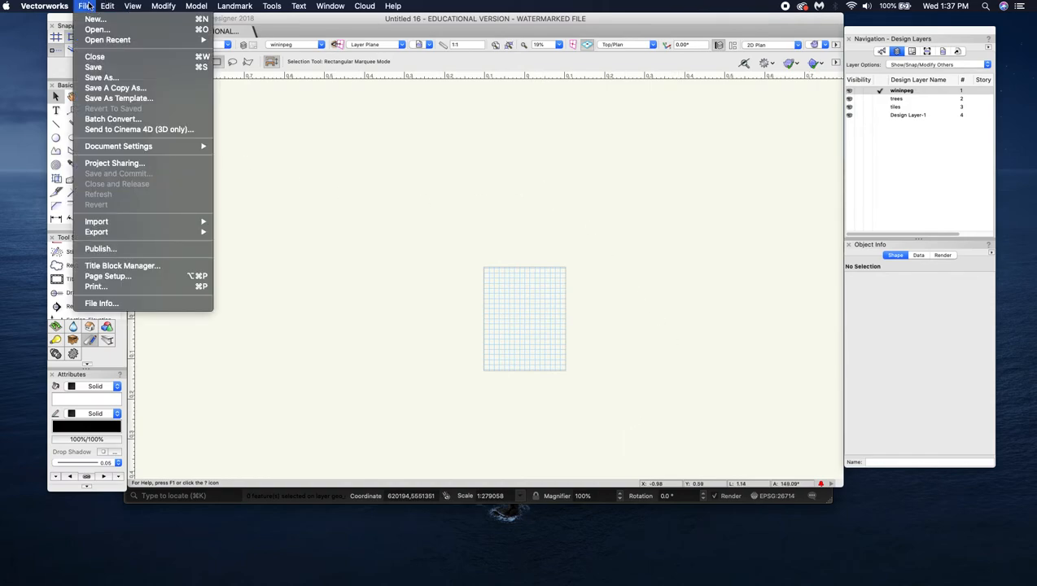
mouse_move(141, 222)
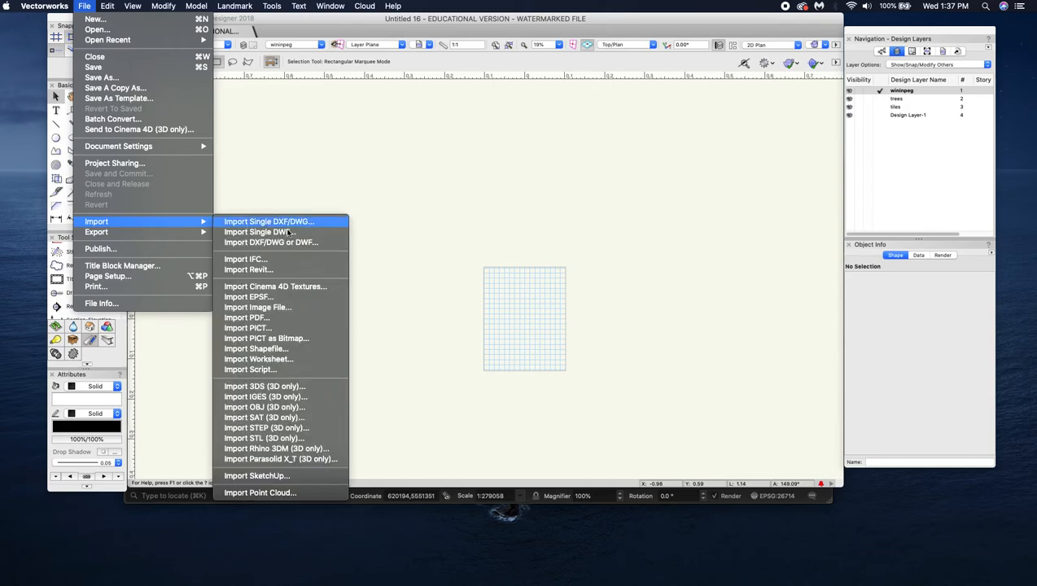
click(307, 349)
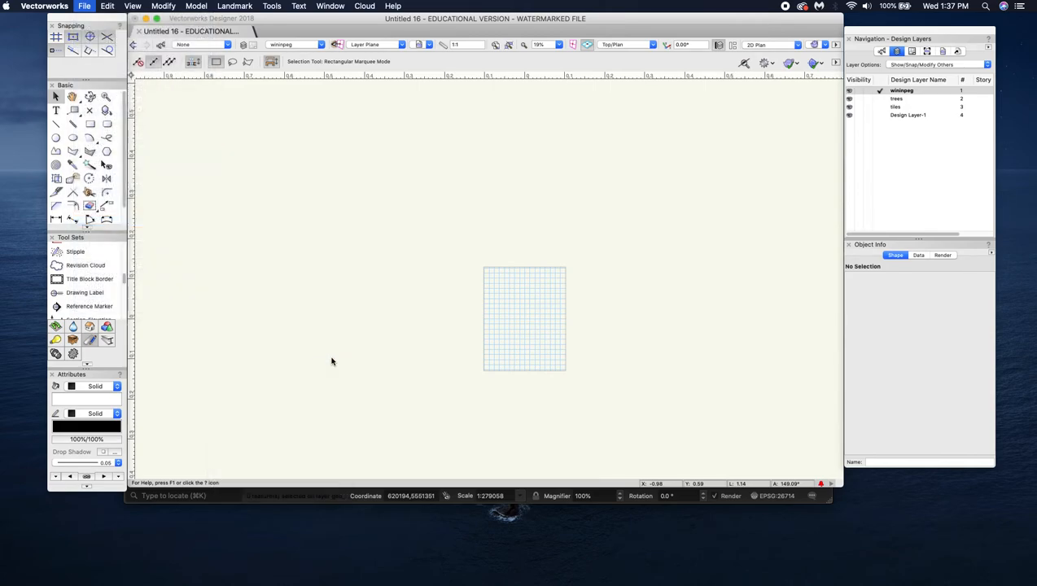
click(305, 176)
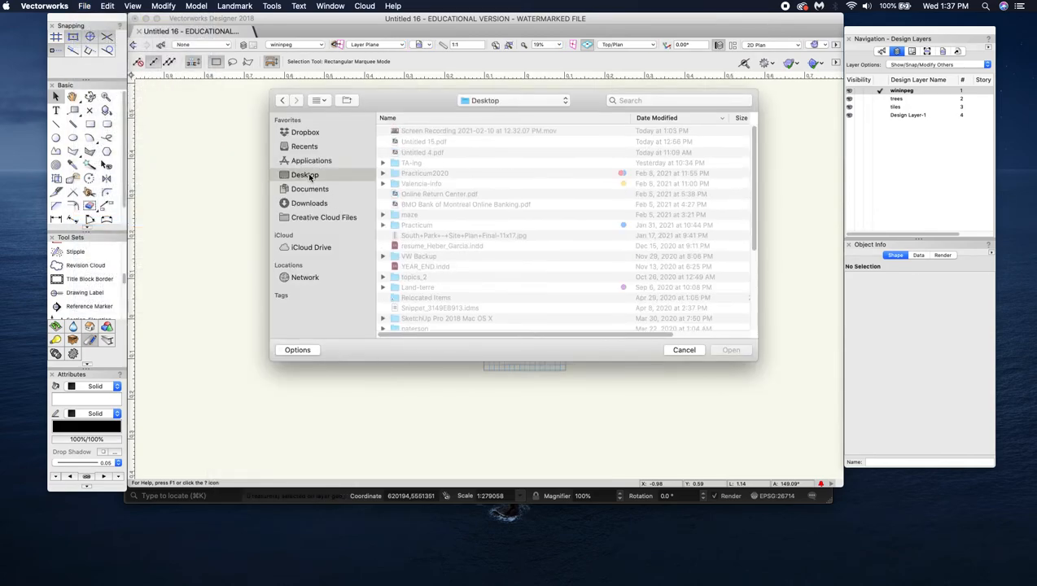
click(434, 174)
double_click(417, 163)
scroll(467, 281, down, 5)
scroll(467, 281, down, 2)
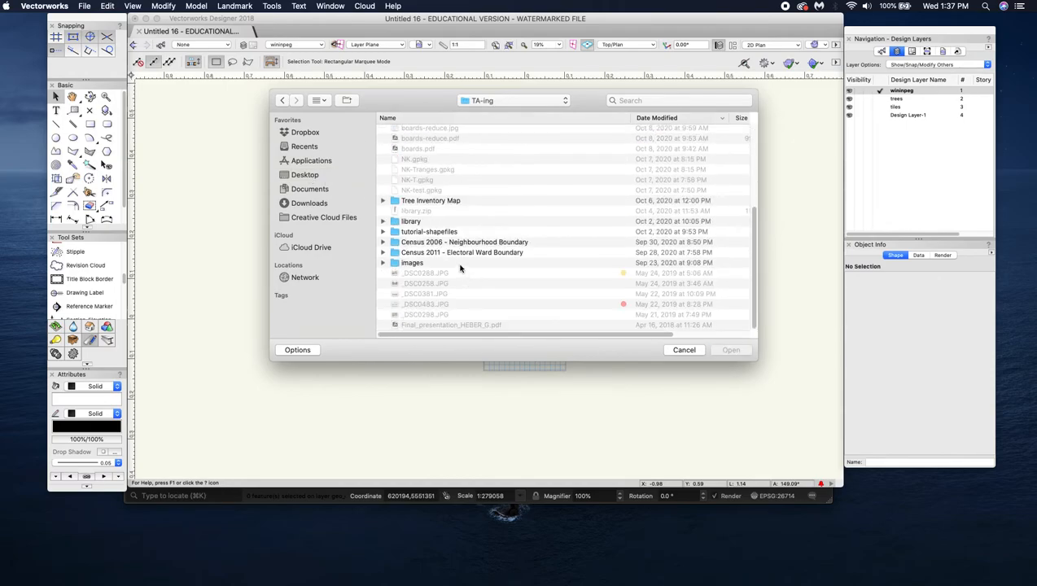
double_click(457, 253)
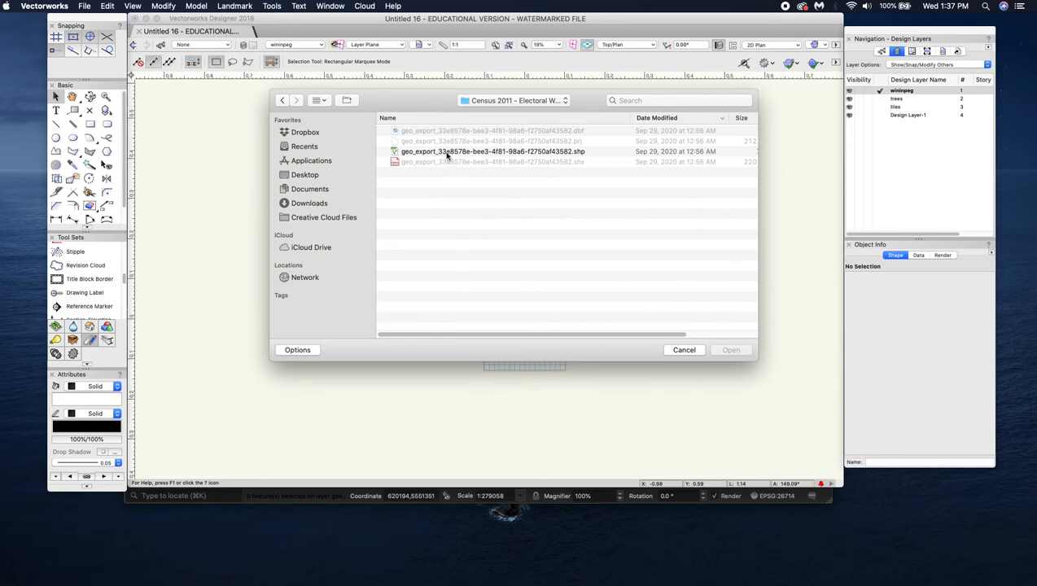
click(445, 152)
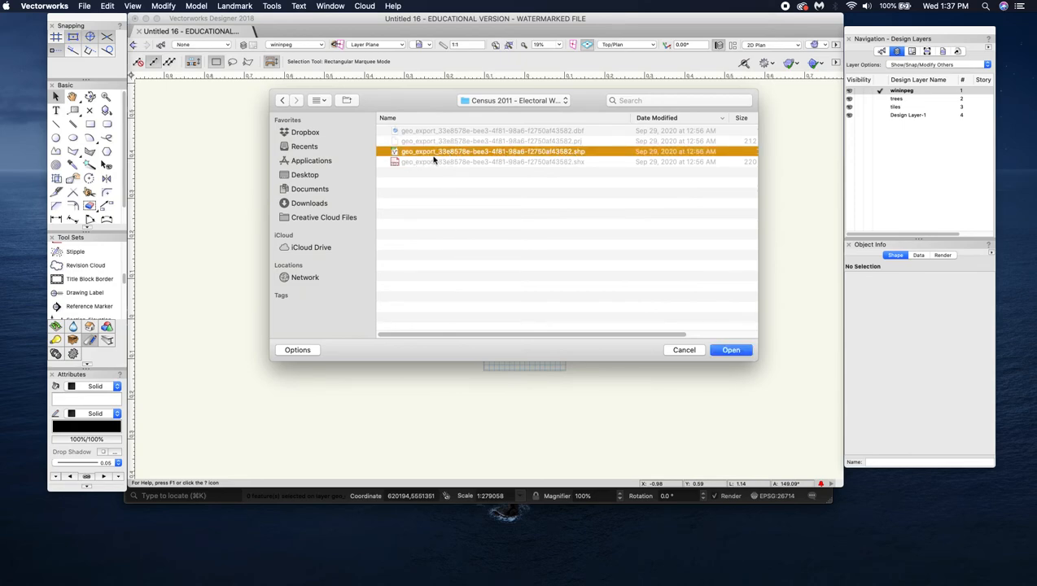
click(732, 350)
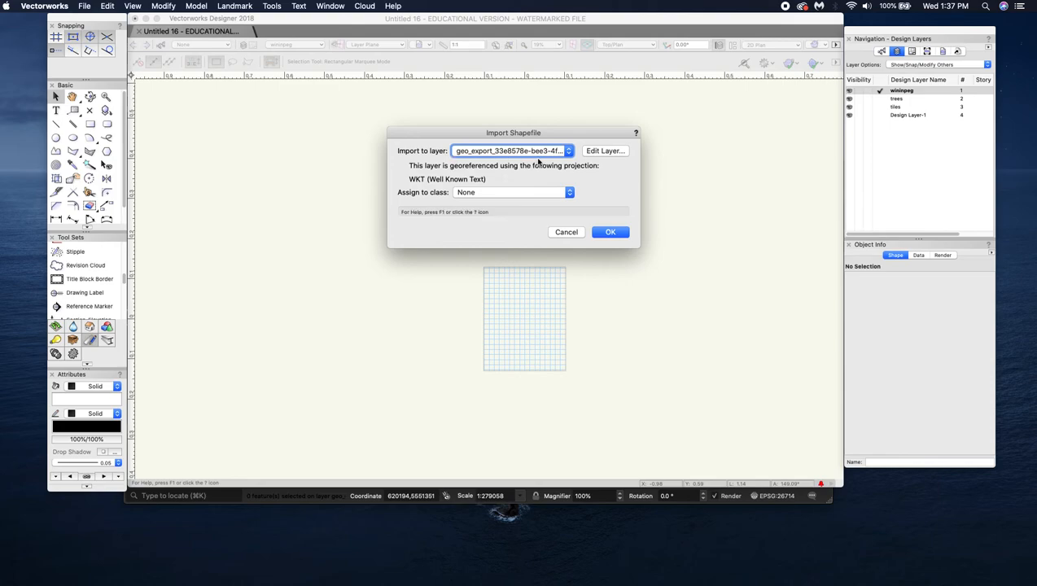
Step: Import the shapefile into the wininpeg layer with class None, accepting the transformation to the layer's projection
click(569, 151)
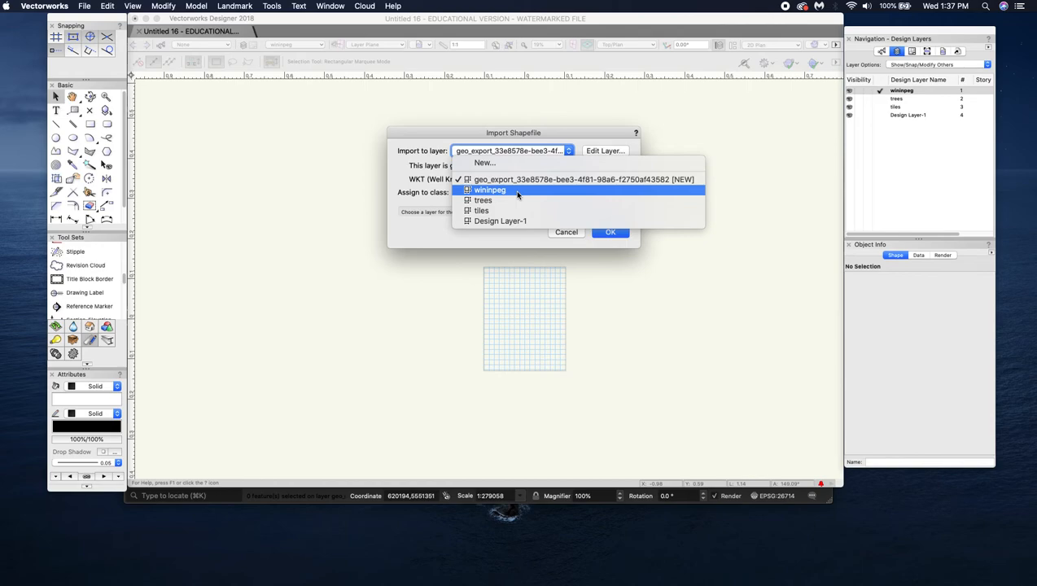
click(518, 192)
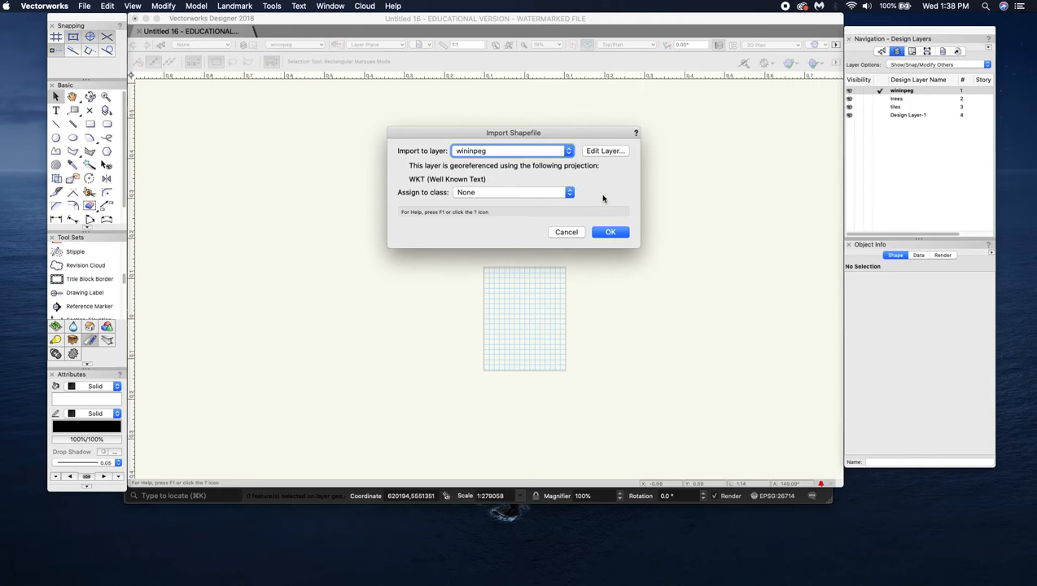
drag(590, 132, 608, 154)
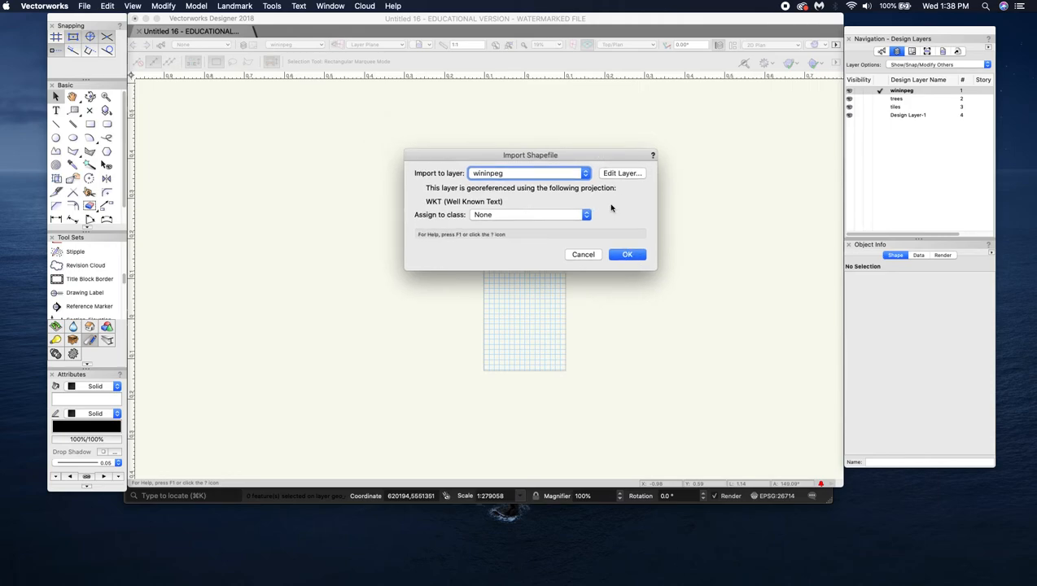
click(628, 255)
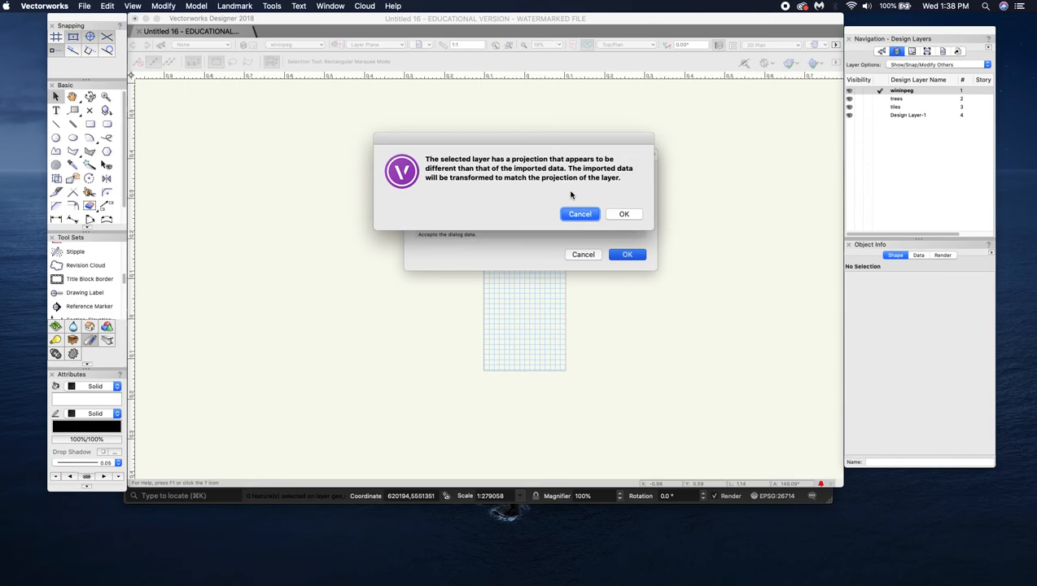
click(624, 214)
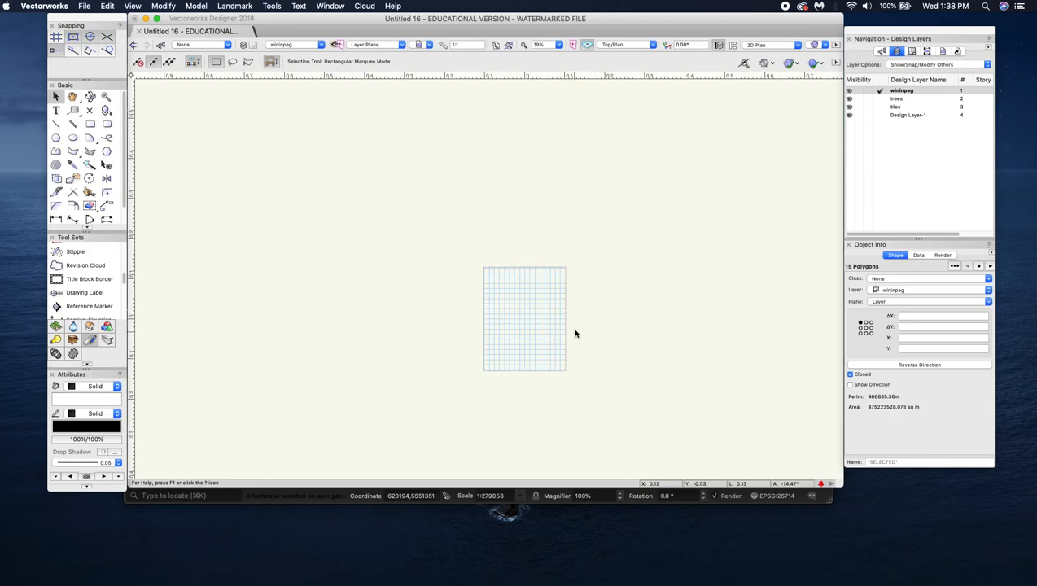
Step: Fit the view to the imported ward polygons and examine their outlines
click(508, 48)
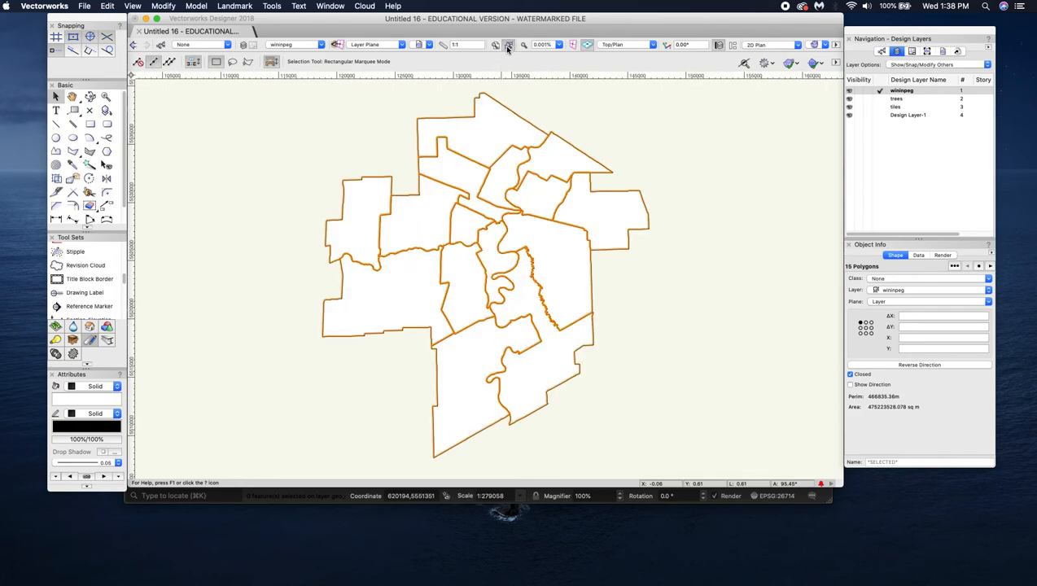
scroll(516, 322, down, 4)
scroll(516, 322, up, 4)
scroll(464, 321, down, 1)
scroll(386, 329, up, 2)
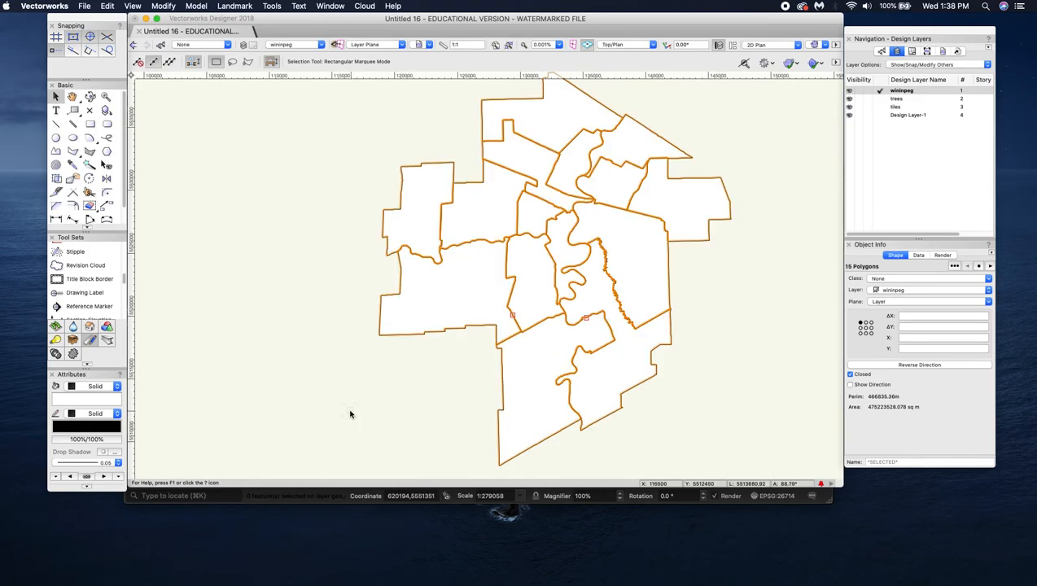
scroll(350, 414, down, 1)
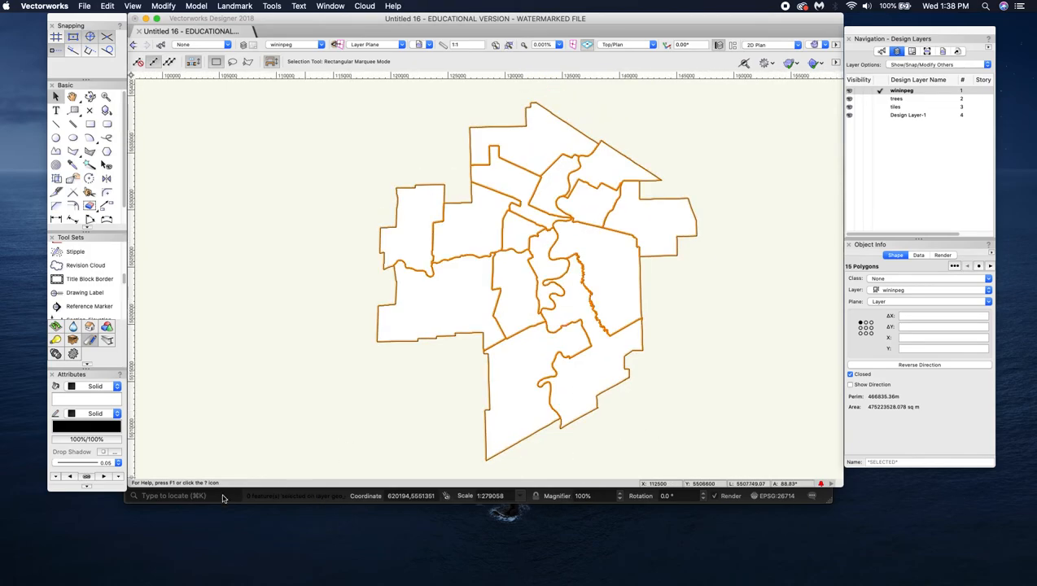
Step: Switch to QGIS and shift its window slightly to compare the ward boundaries with the imported polygons
click(224, 496)
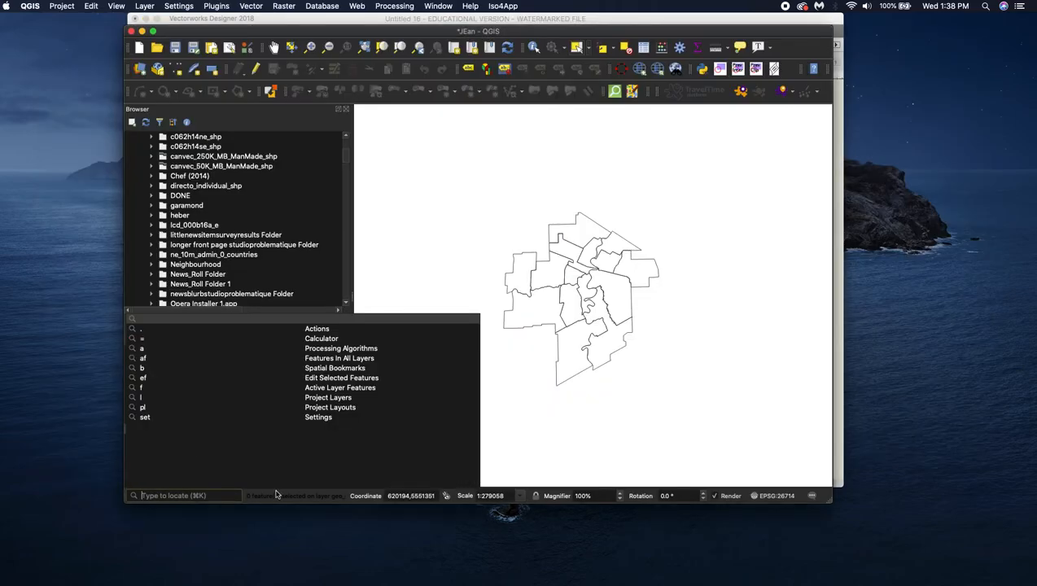
click(357, 280)
drag(645, 33, 656, 29)
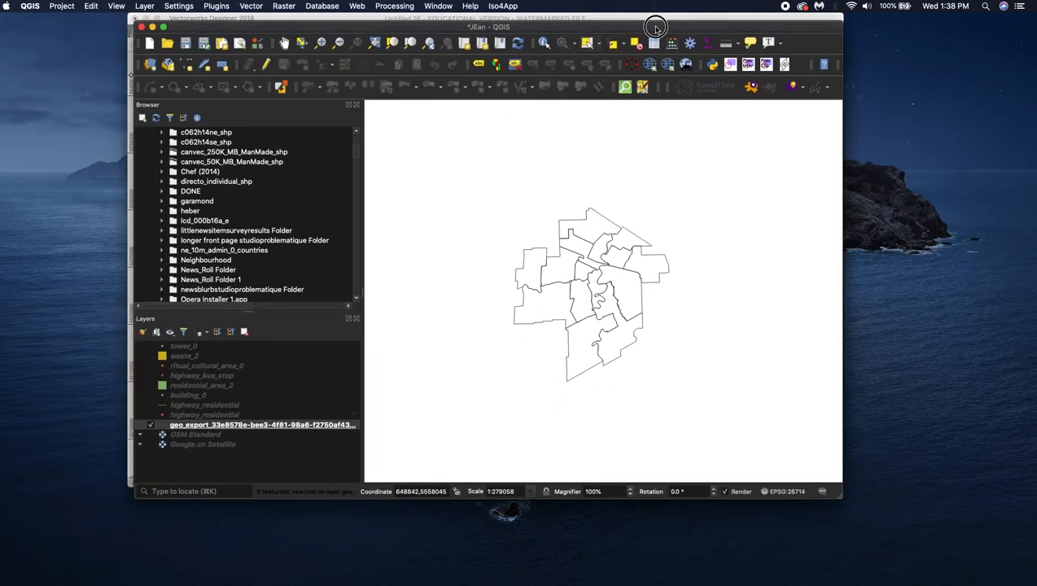
Step: Show the OSM Standard basemap, hide the ward boundary layer, and zoom in on the Grant Avenue and Route 90 area
click(151, 435)
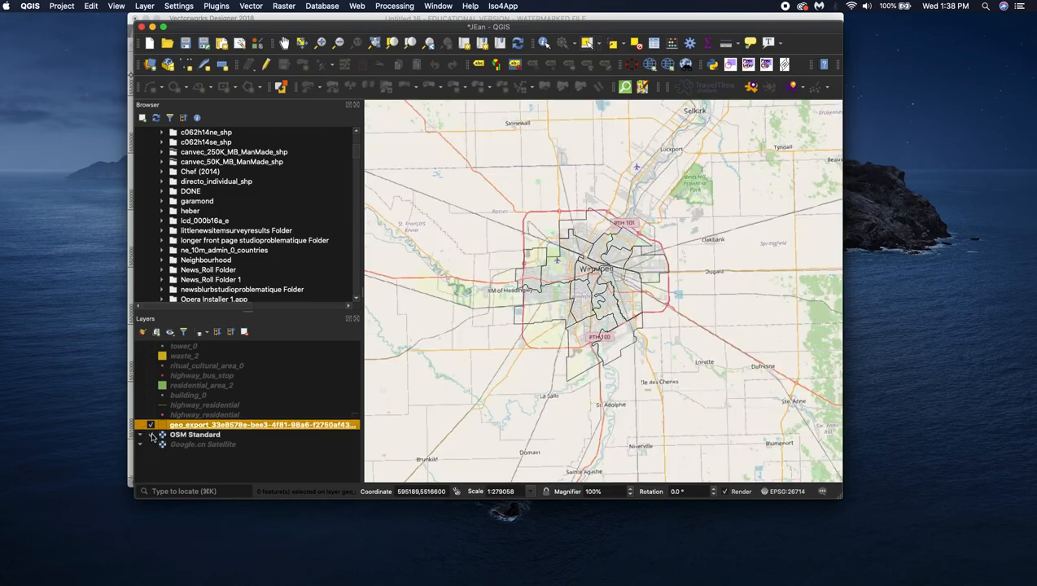
scroll(573, 321, up, 2)
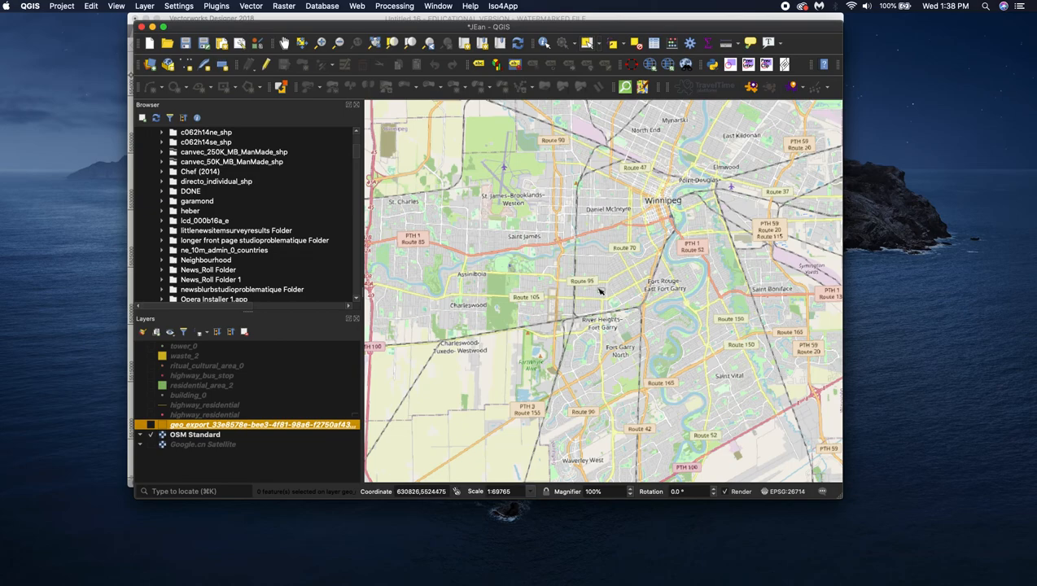
drag(562, 27, 553, 27)
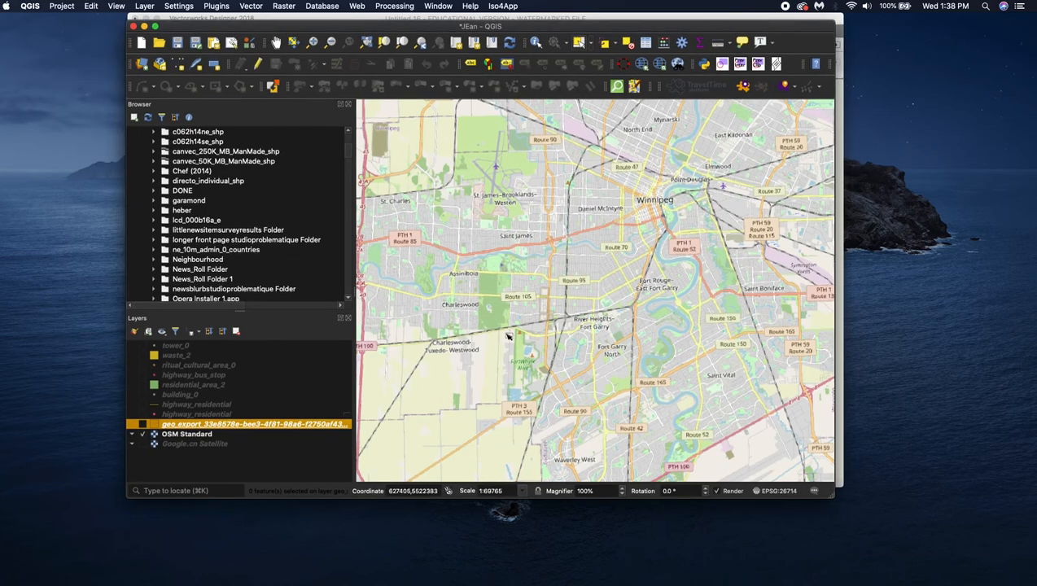
scroll(500, 355, up, 1)
scroll(586, 244, down, 1)
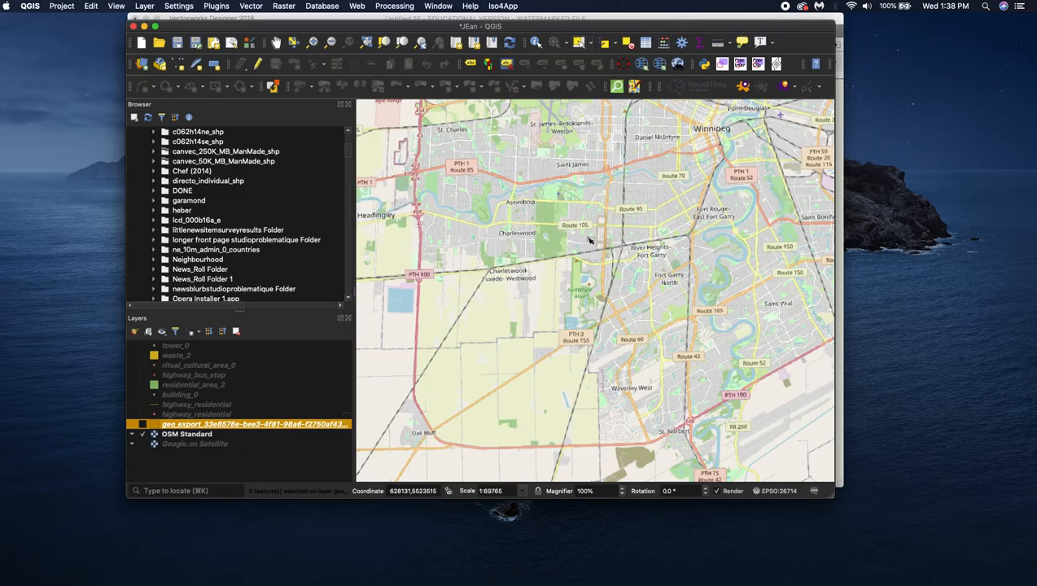
scroll(595, 256, up, 2)
click(584, 243)
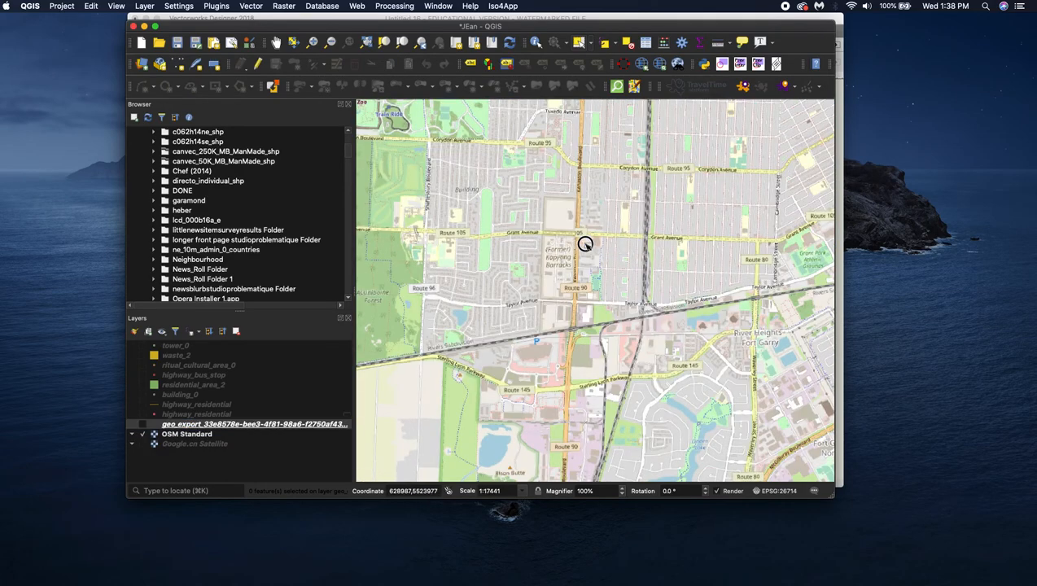
Step: Pan the map so Assiniboine Forest and the neighbourhoods around Route 90 fill the canvas at scale 1:17441
click(276, 41)
click(531, 263)
drag(531, 263, 611, 297)
scroll(604, 305, up, 1)
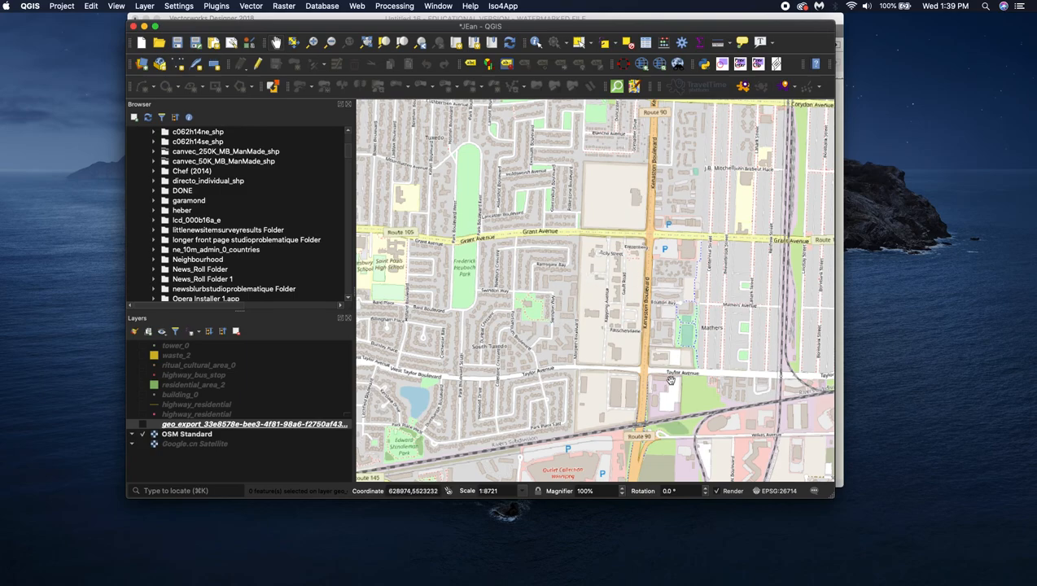
scroll(676, 326, down, 2)
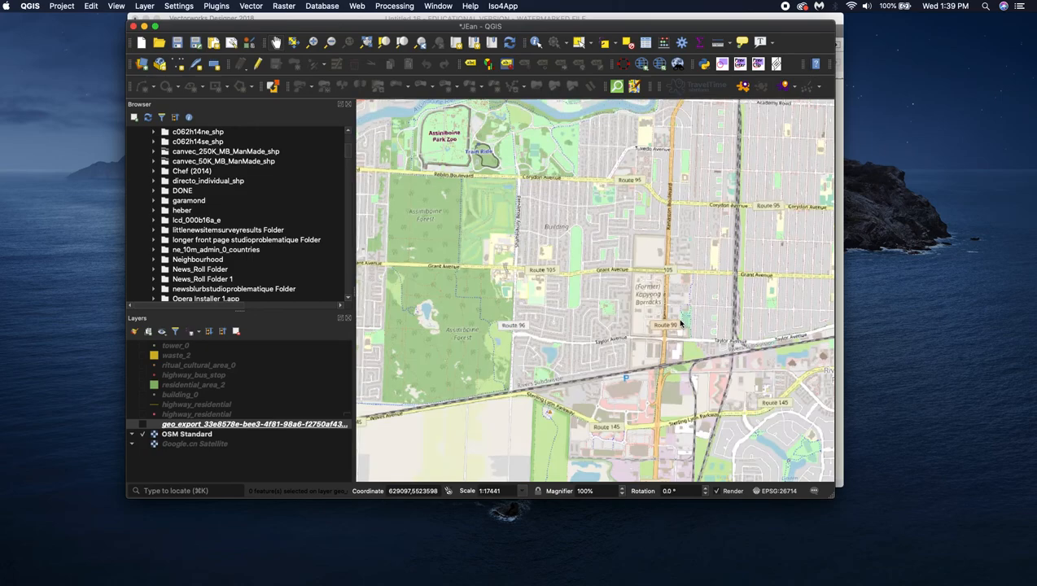
Step: Set up a QuickOSM quick query with key highway and value residential
click(616, 85)
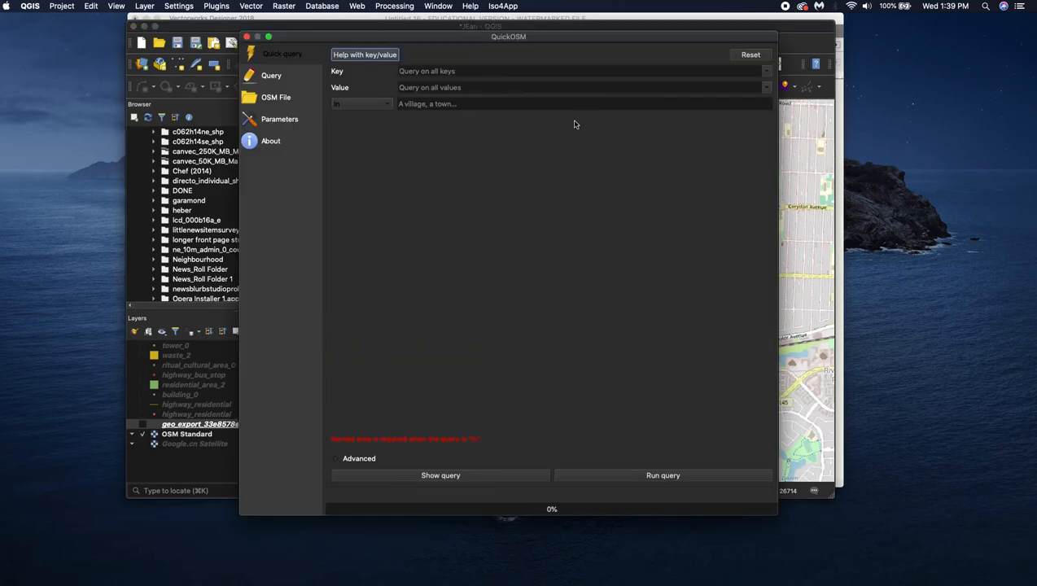
click(446, 72)
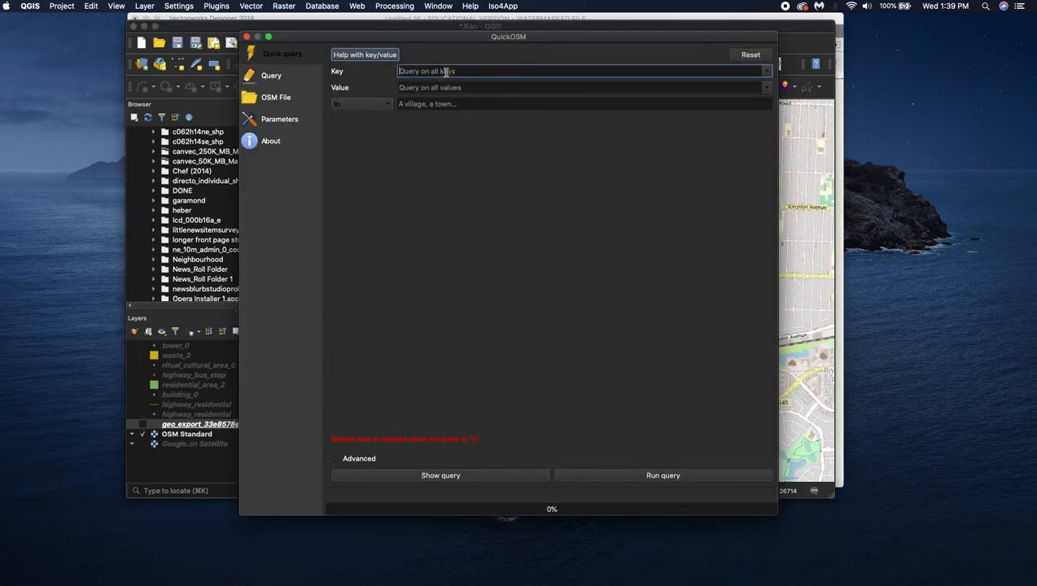
text(h)
click(416, 88)
drag(432, 72, 348, 70)
text(h)
click(416, 81)
click(434, 86)
text(re)
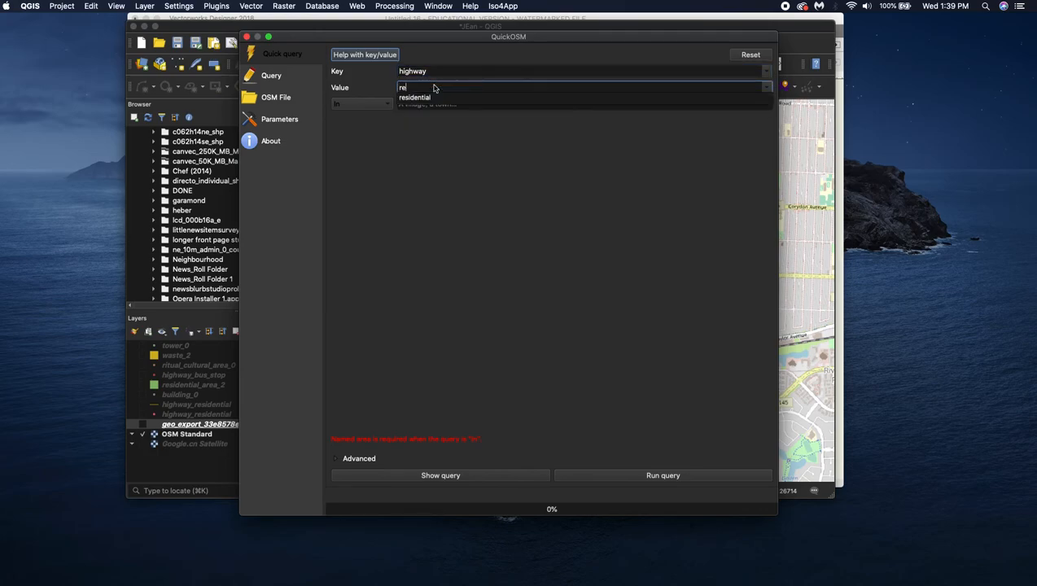
click(425, 97)
Step: Run the residential highway query limited to the Canvas Extent, and close QuickOSM
click(381, 104)
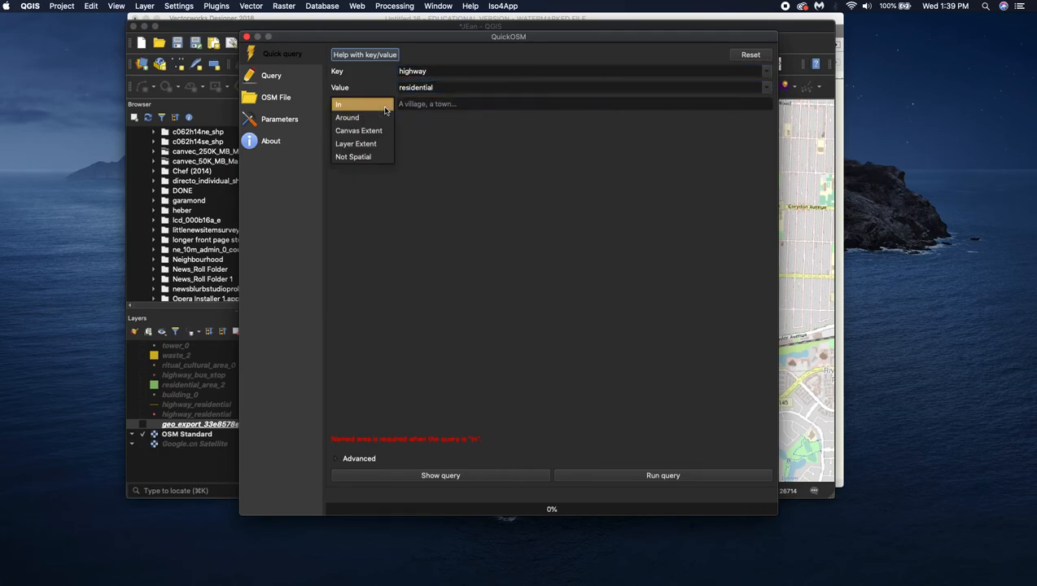
click(359, 130)
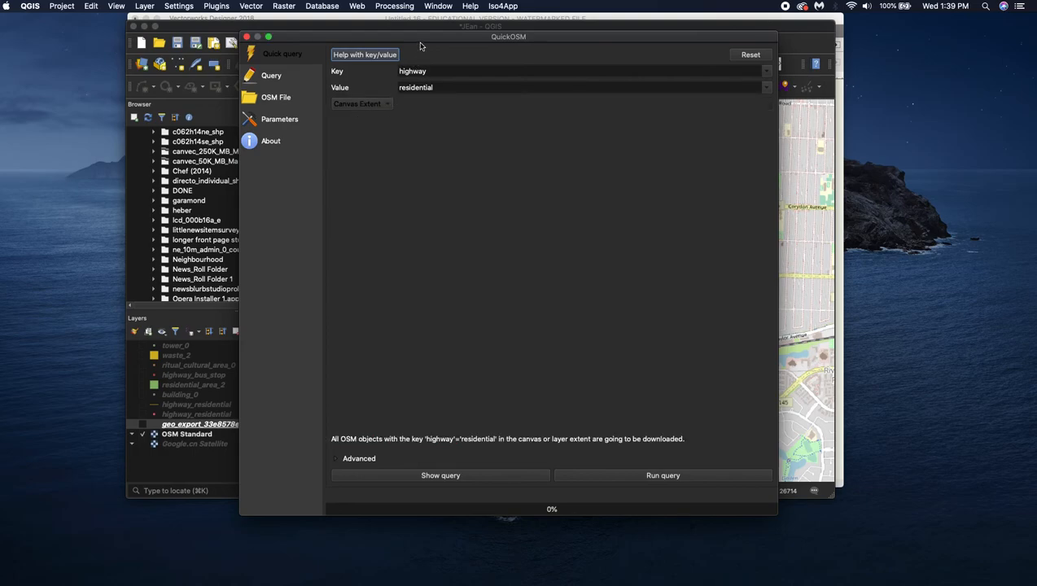
click(621, 476)
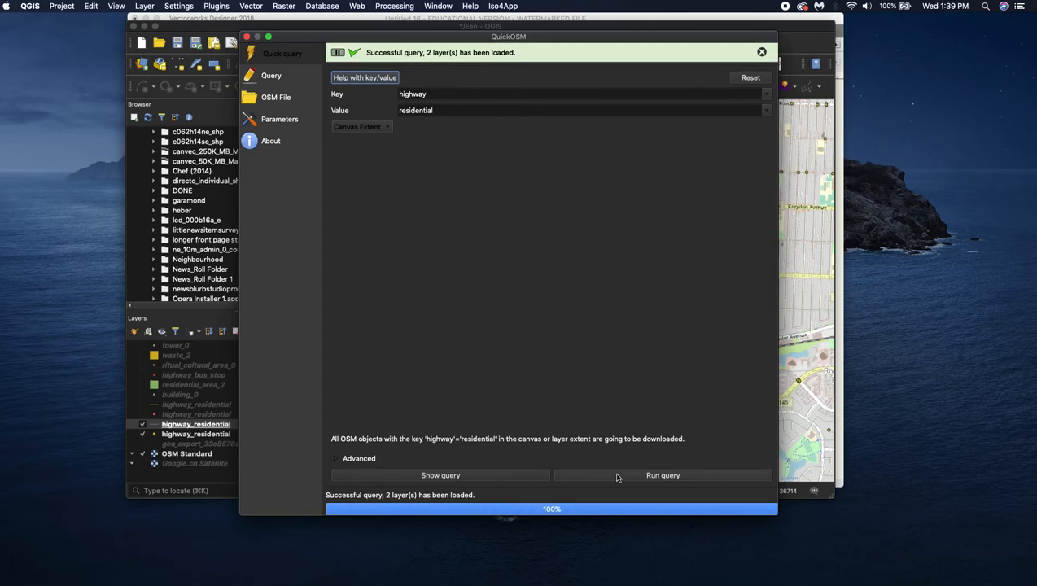
click(247, 37)
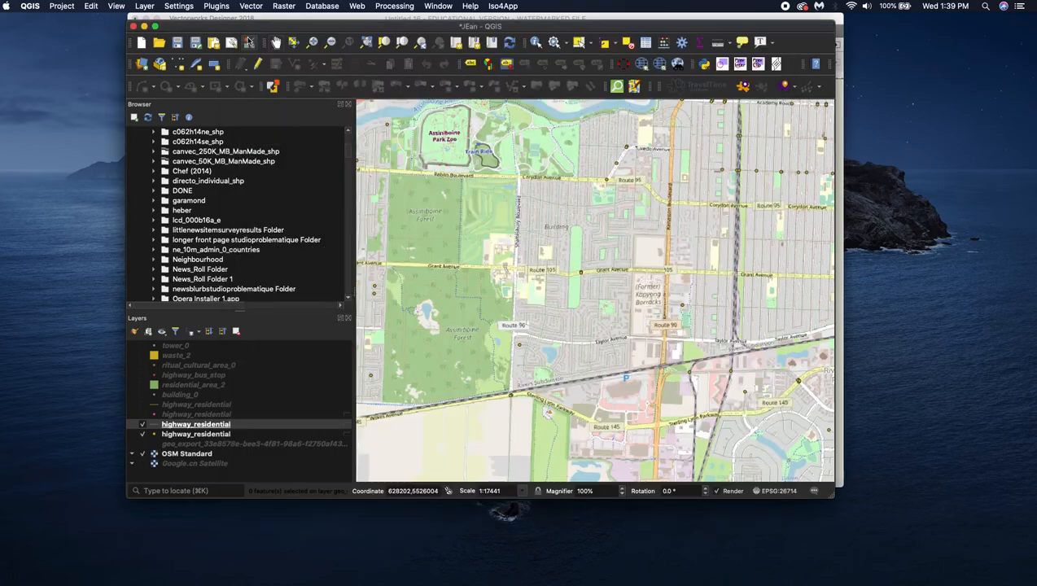
Step: Hide the OSM Standard basemap and the new highway_residential point layer, leaving only the street lines displayed
click(142, 455)
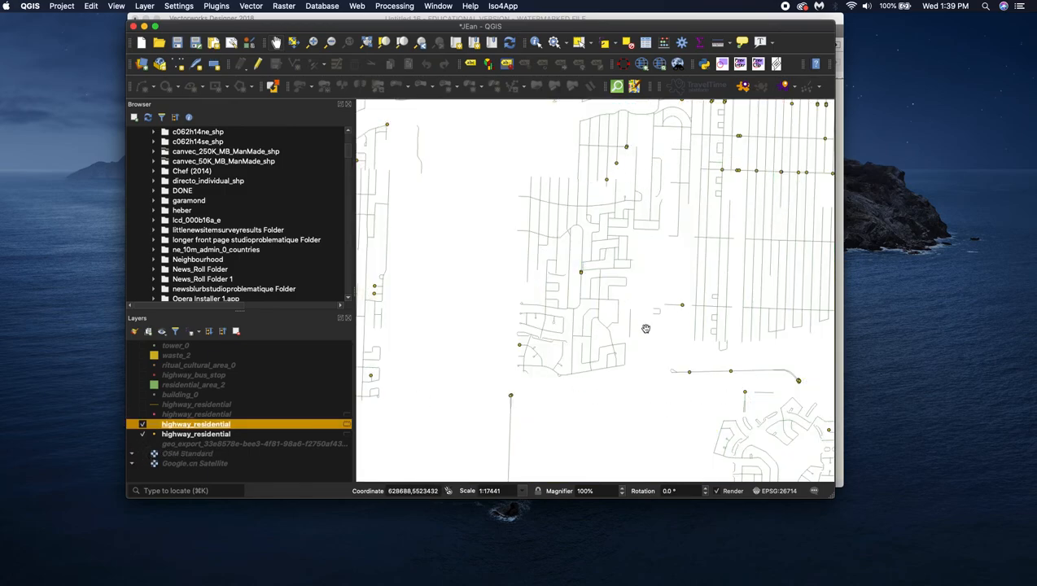
scroll(646, 328, down, 1)
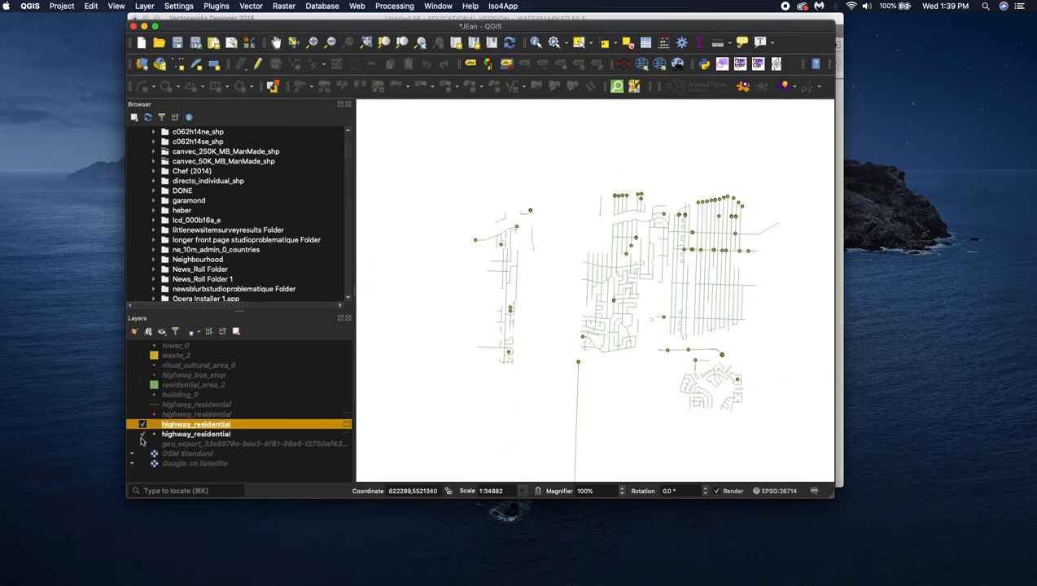
click(144, 434)
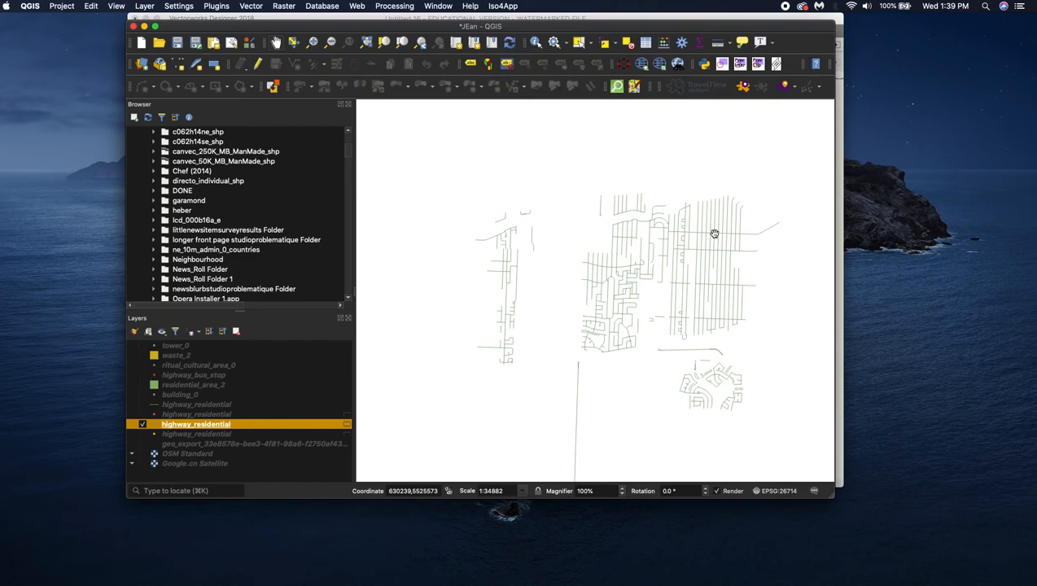
Step: Make the highway_residential line layer permanent as an ESRI Shapefile named test2 in the tutorial-jean folder
right_click(227, 429)
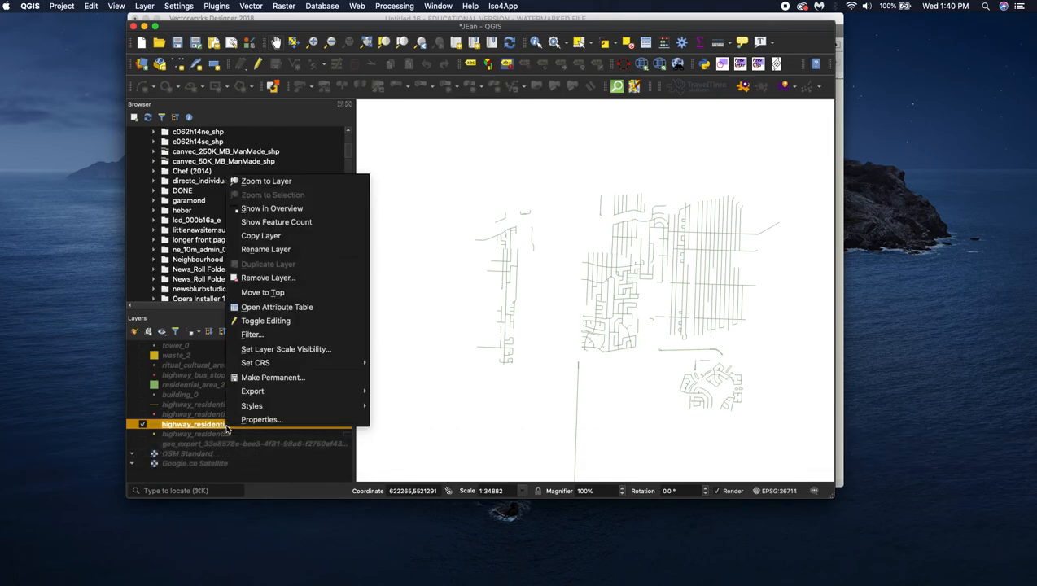
click(276, 379)
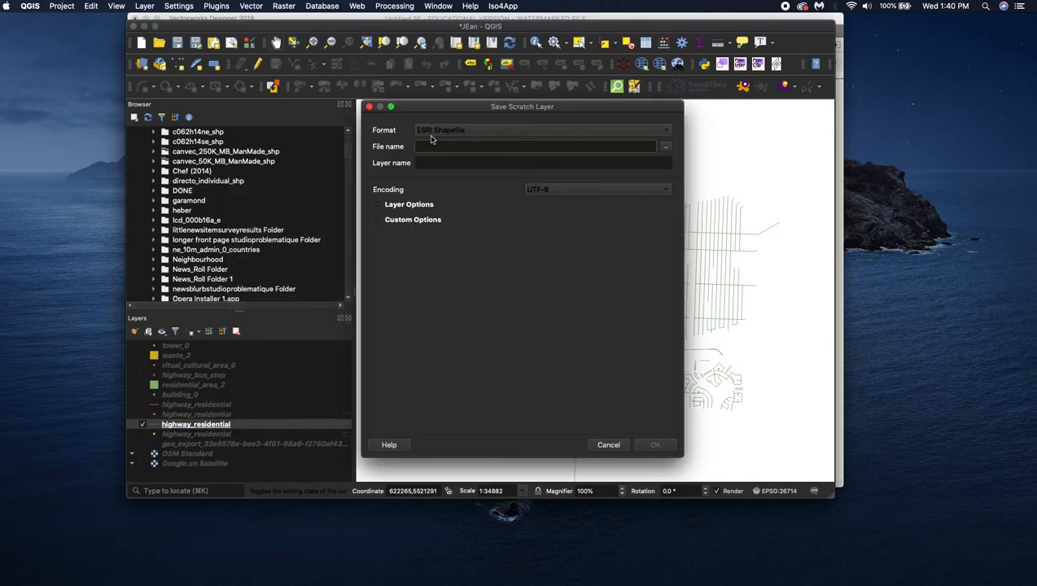
click(667, 147)
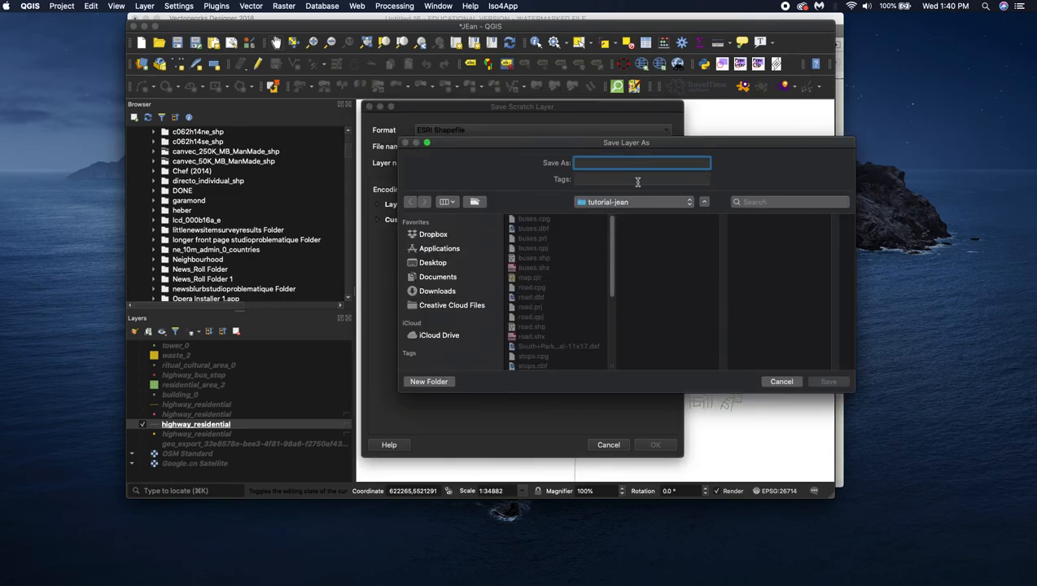
text(test2)
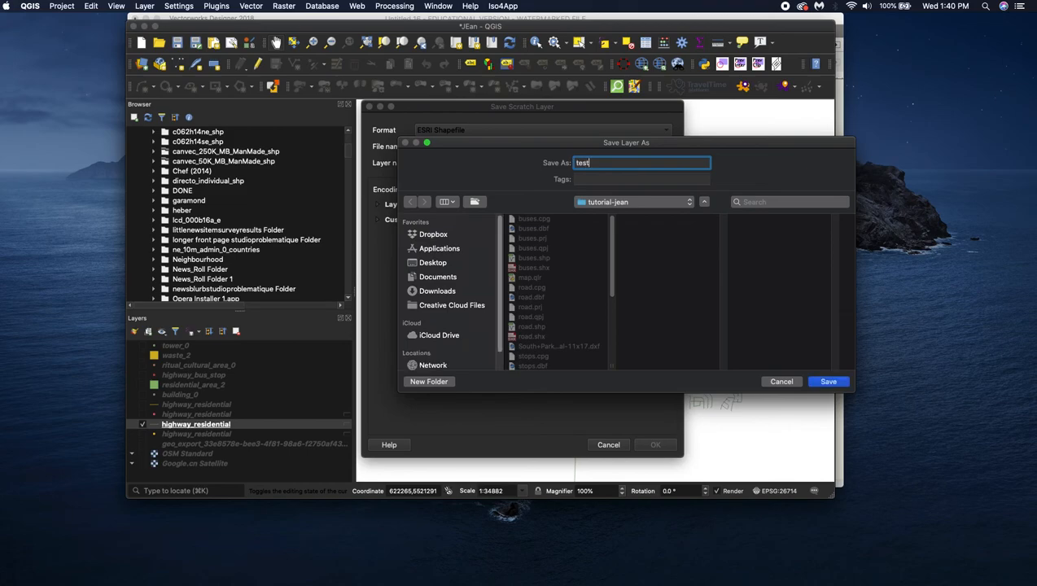
click(833, 387)
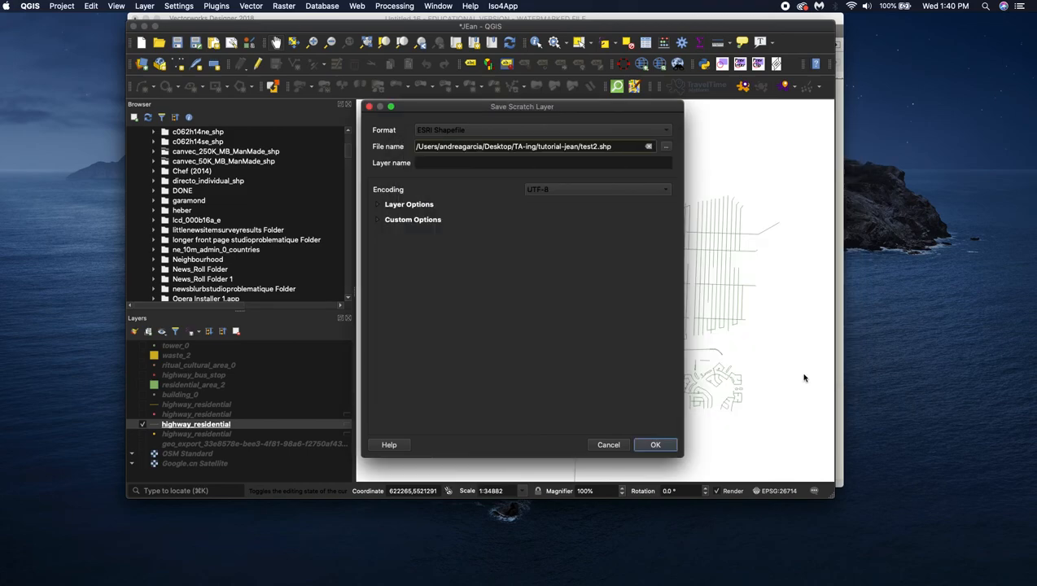
click(656, 445)
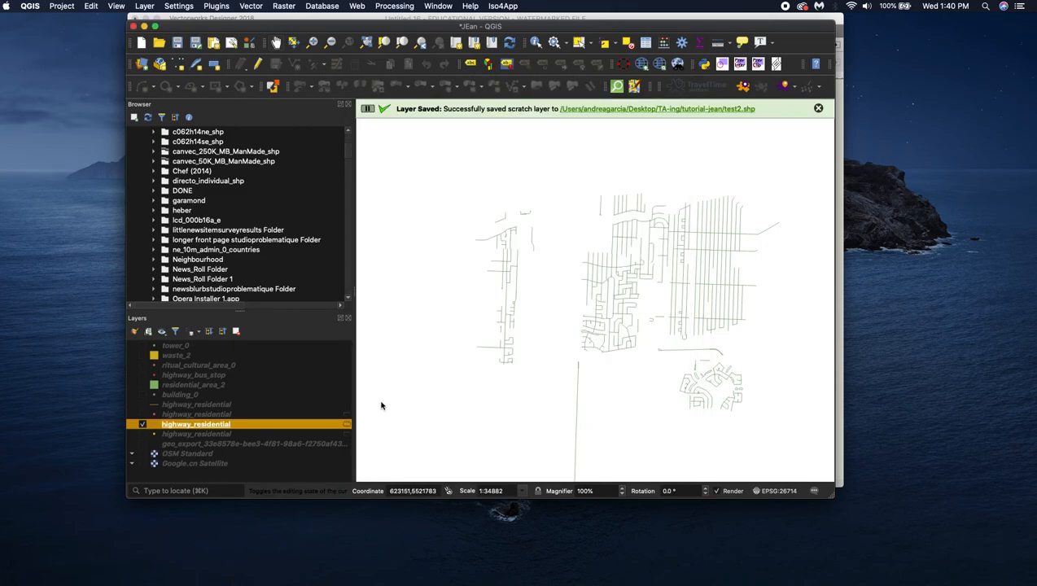
Step: Switch to Vectorworks and create a new design layer named residential streets
click(630, 17)
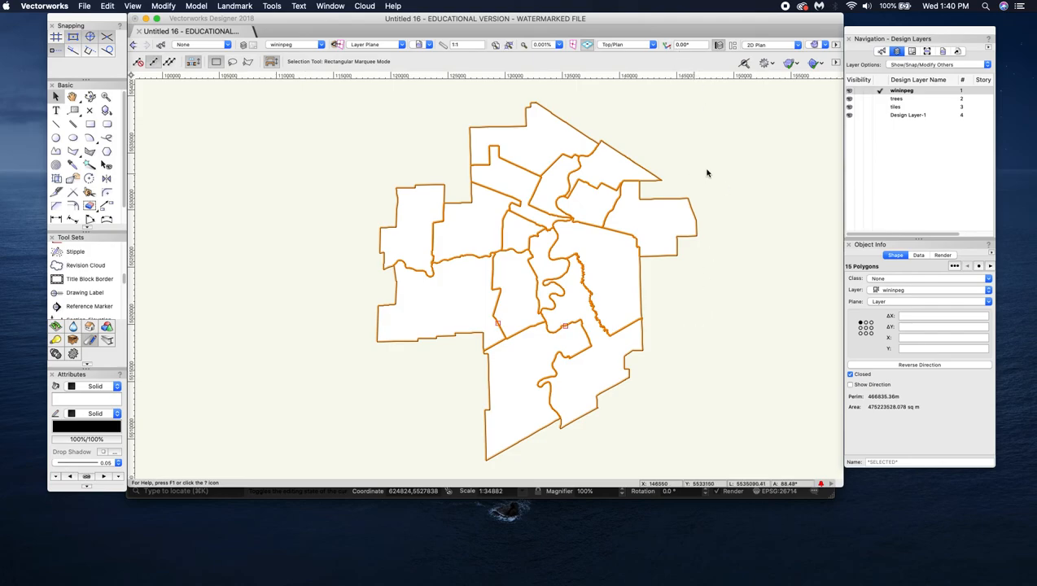
right_click(875, 162)
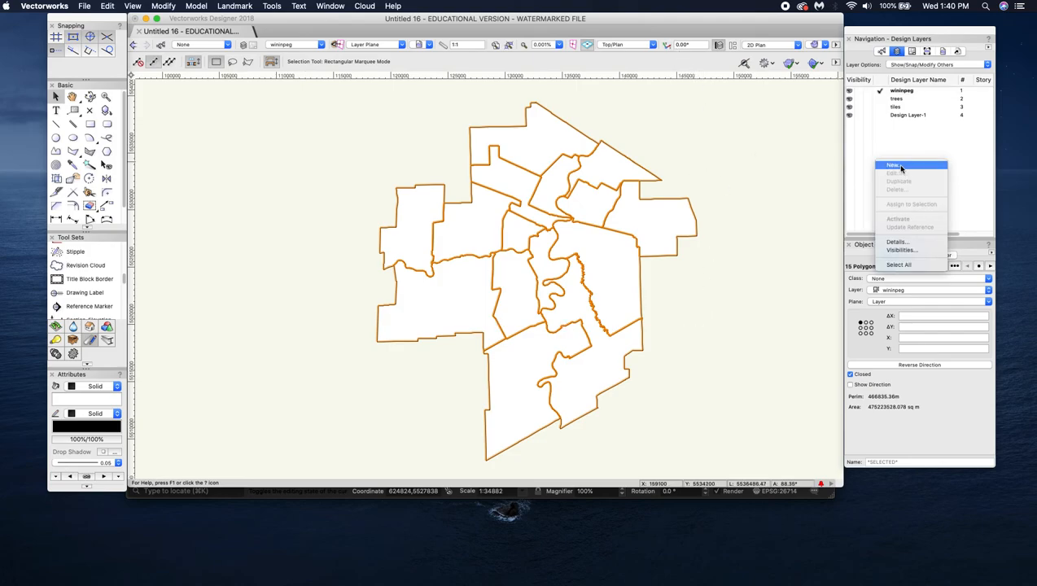
click(899, 166)
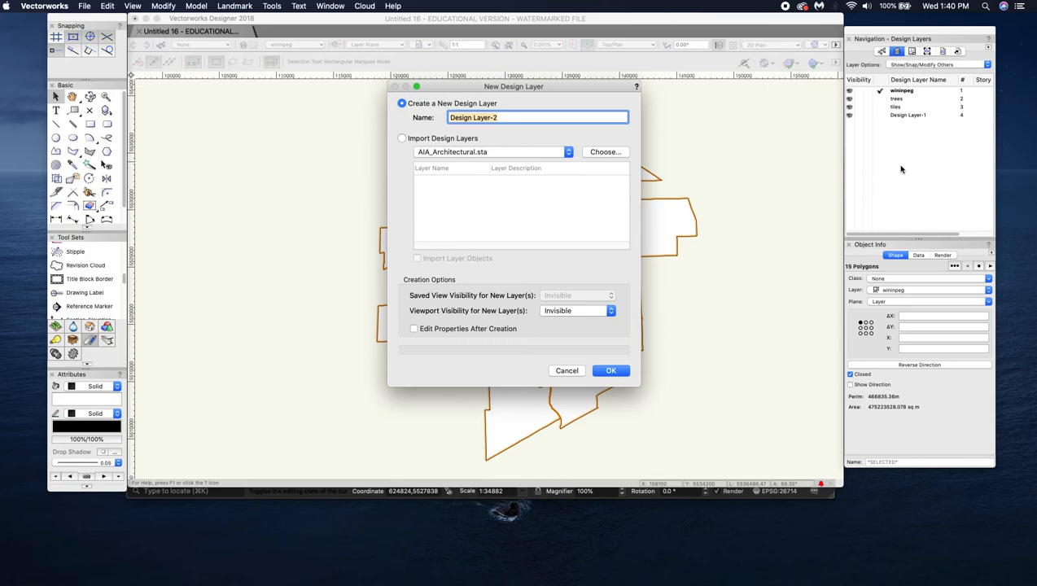
text(s)
text(esiden)
click(611, 371)
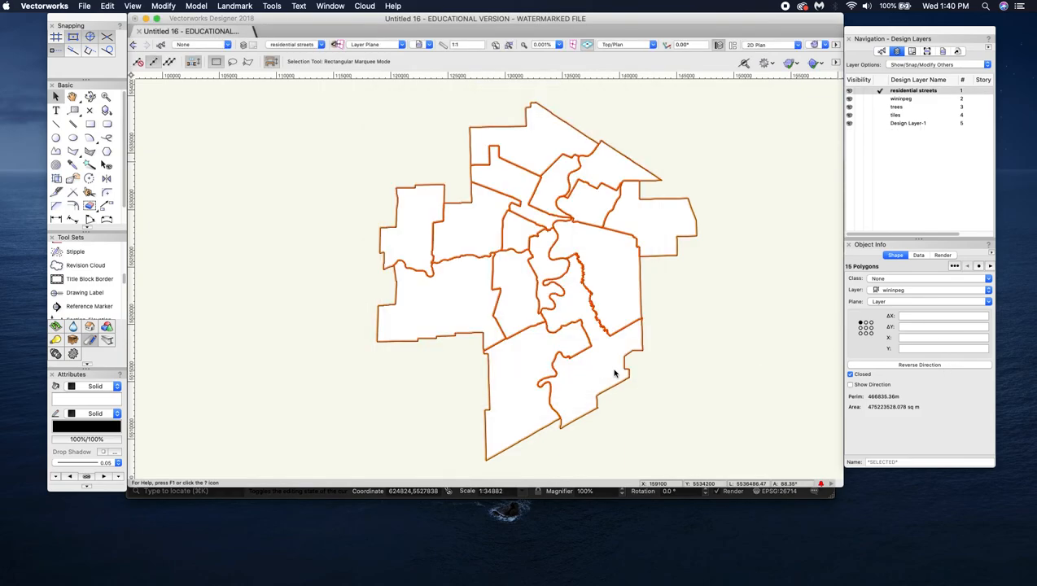
Step: Turn on georeferencing for the residential streets layer using the document's projection
right_click(923, 92)
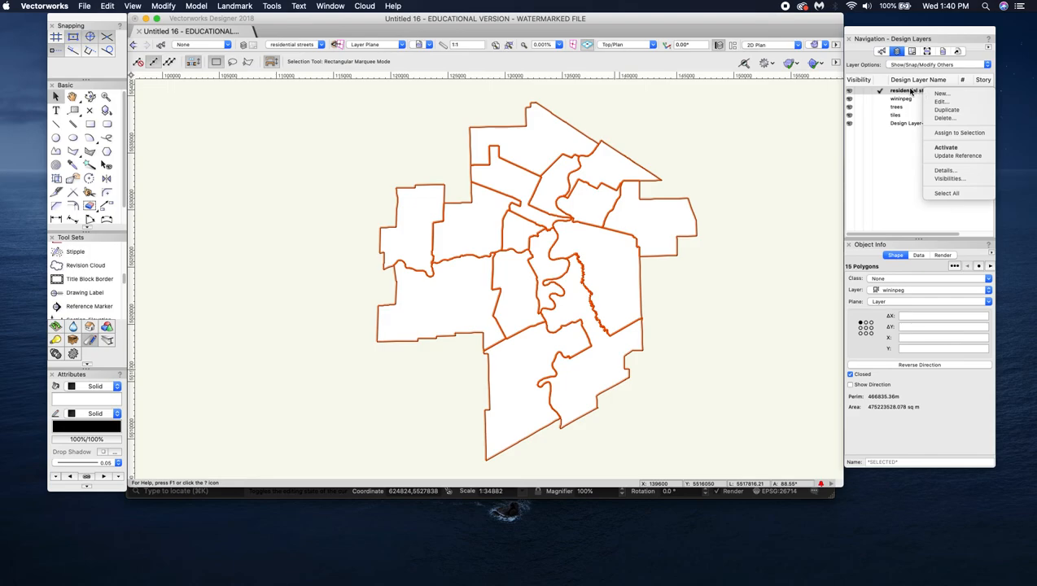
click(907, 92)
right_click(909, 92)
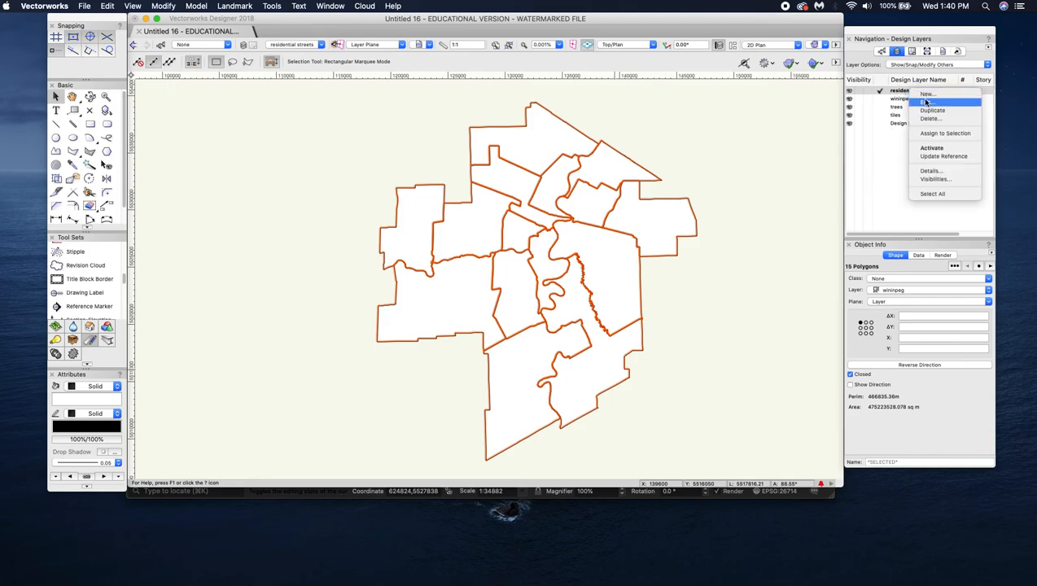
click(928, 102)
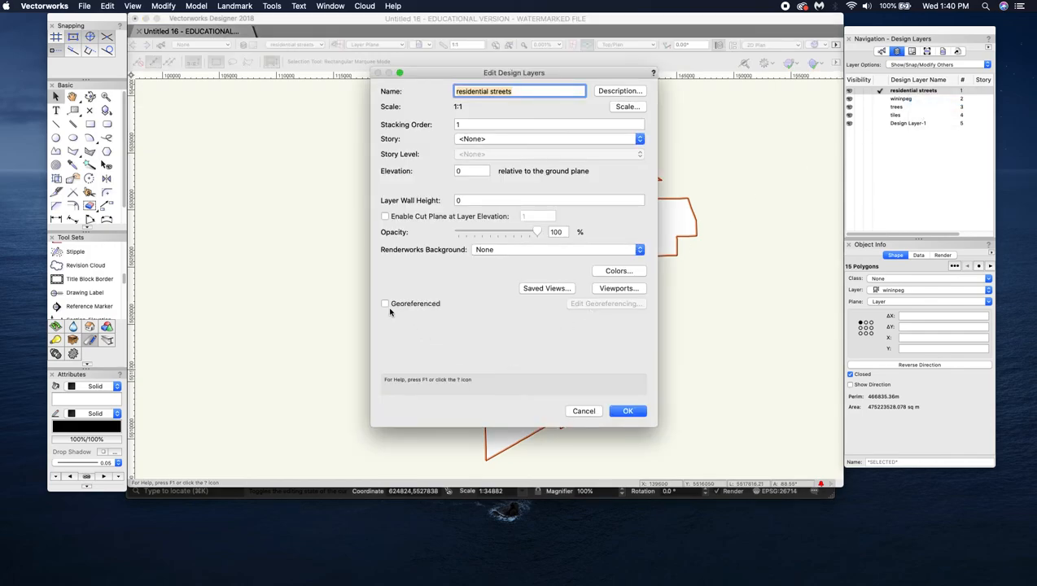
click(385, 304)
click(628, 410)
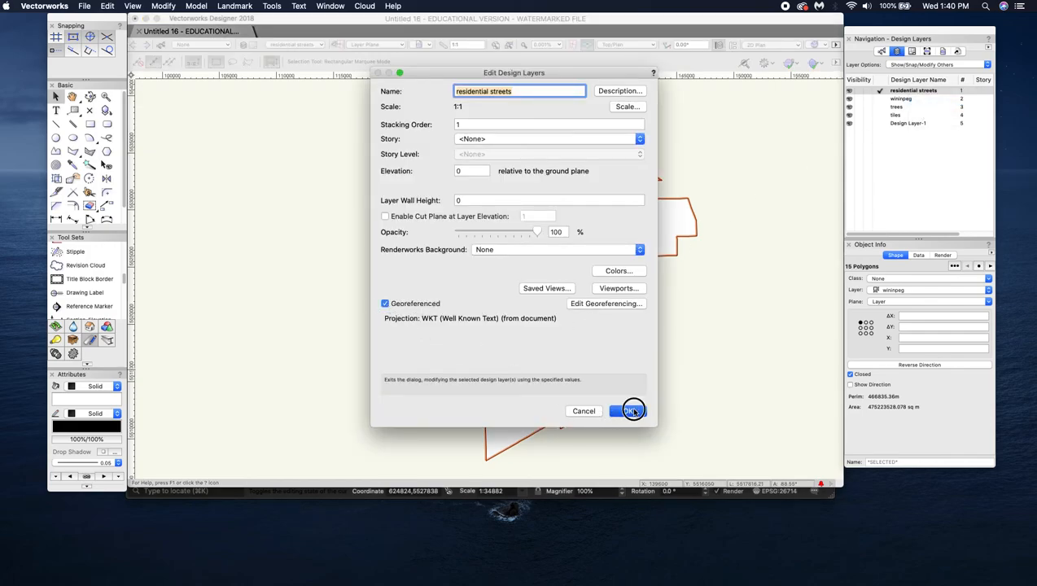
Step: Open test2.shp for shapefile import from the tutorial-jean folder inside the Desktop's TA-ing folder
click(84, 7)
mouse_move(118, 225)
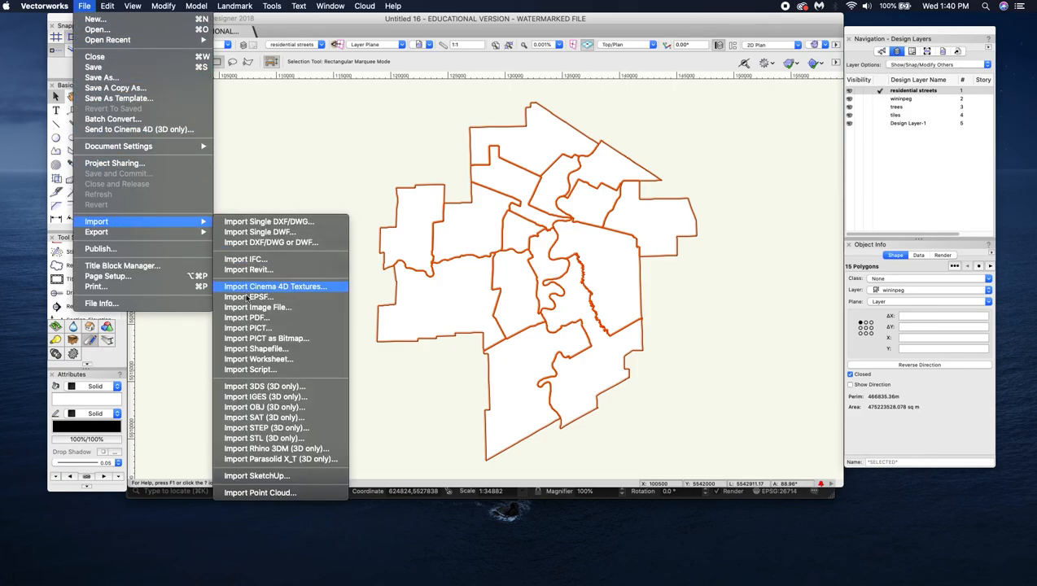
click(286, 350)
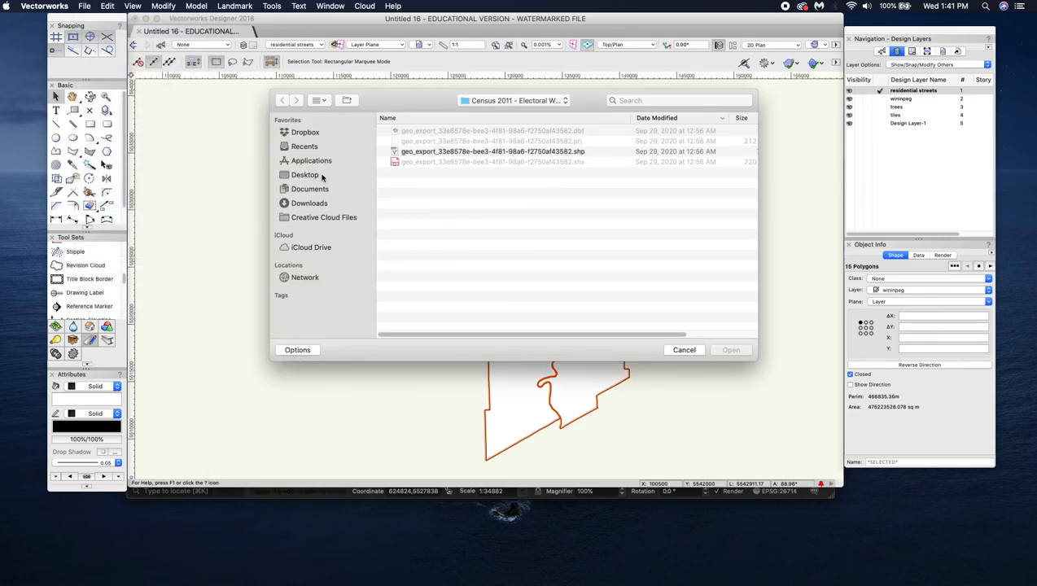
click(322, 175)
click(418, 163)
double_click(418, 162)
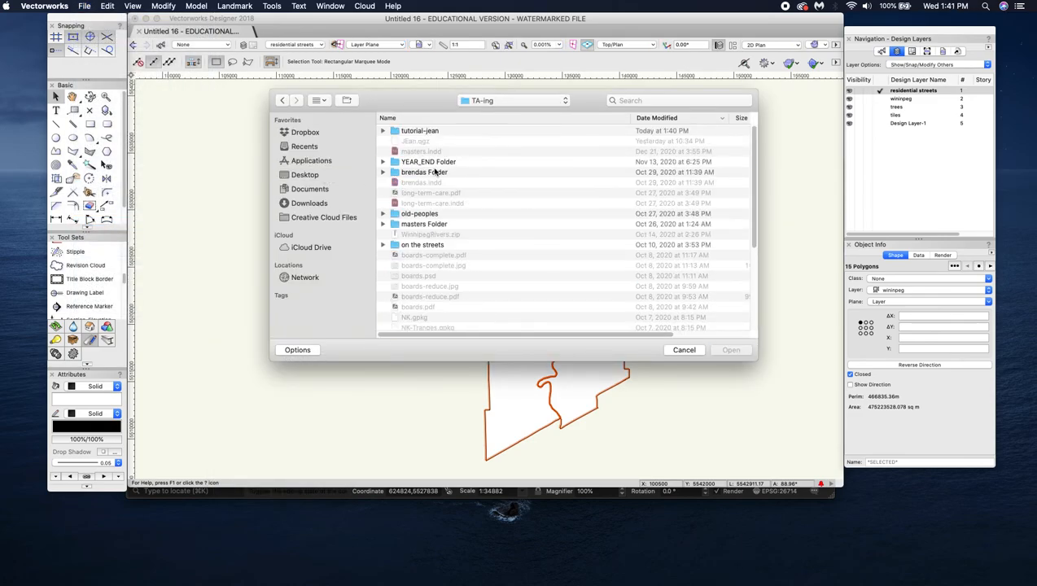
double_click(438, 131)
click(433, 141)
click(732, 350)
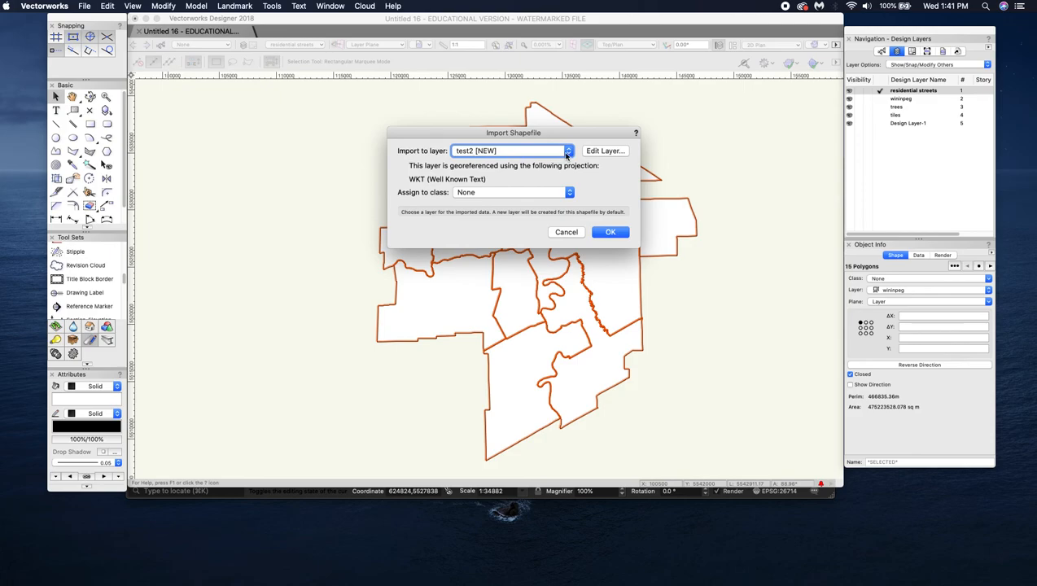
Step: Import the test2 shapefile onto the residential streets layer, transforming its data to match the layer's projection
click(562, 153)
click(536, 192)
click(618, 231)
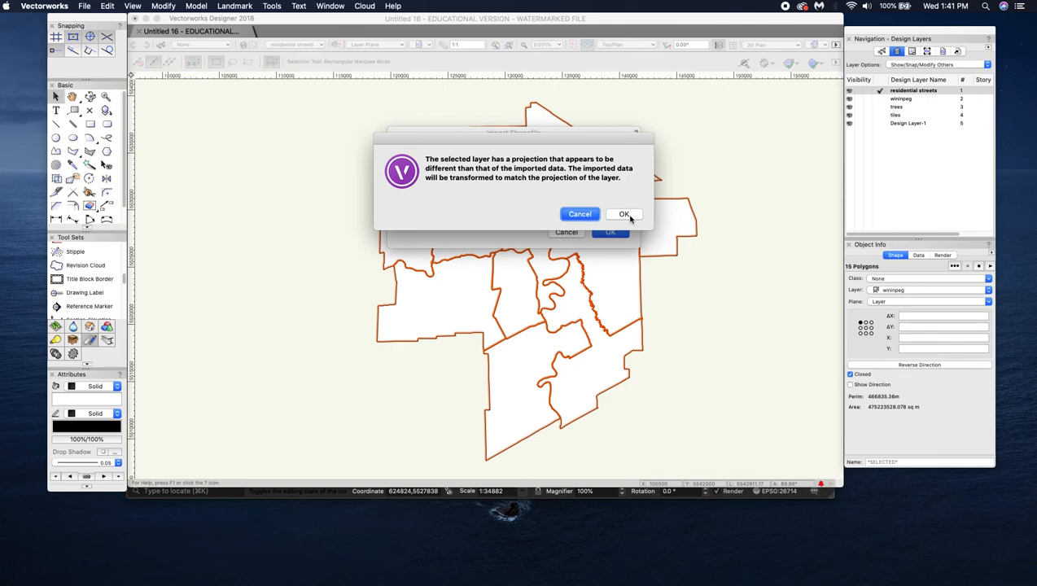
click(624, 214)
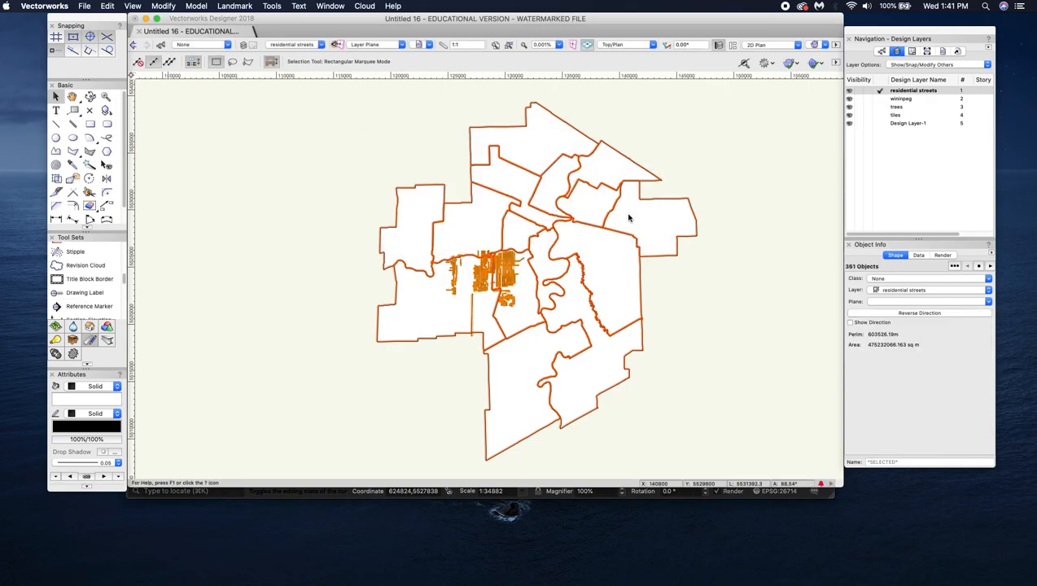
Step: Examine the imported residential streets against the Winnipeg ward boundaries, both in close detail and across the whole city
scroll(488, 273, up, 5)
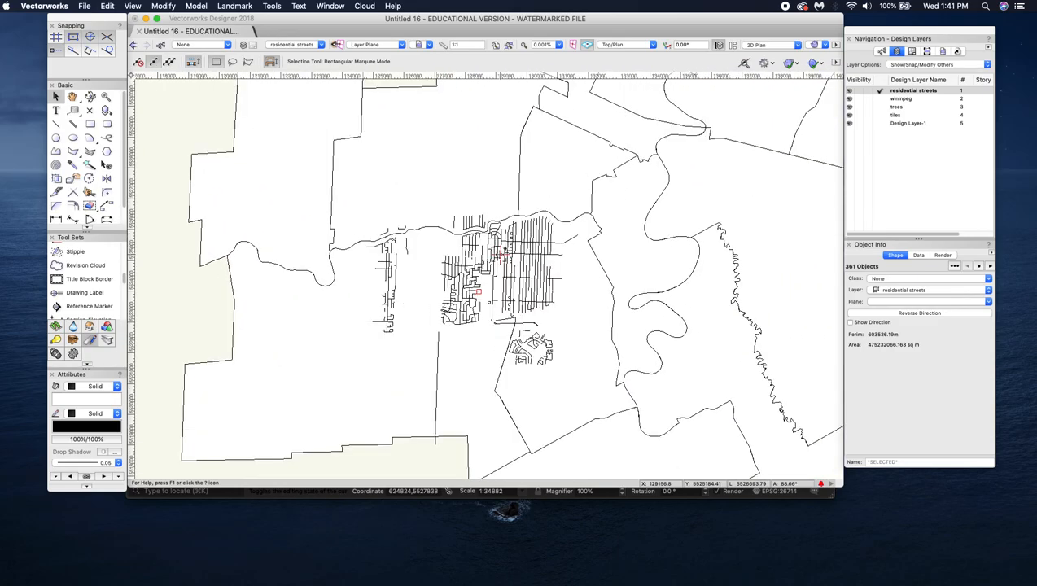
scroll(494, 241, up, 6)
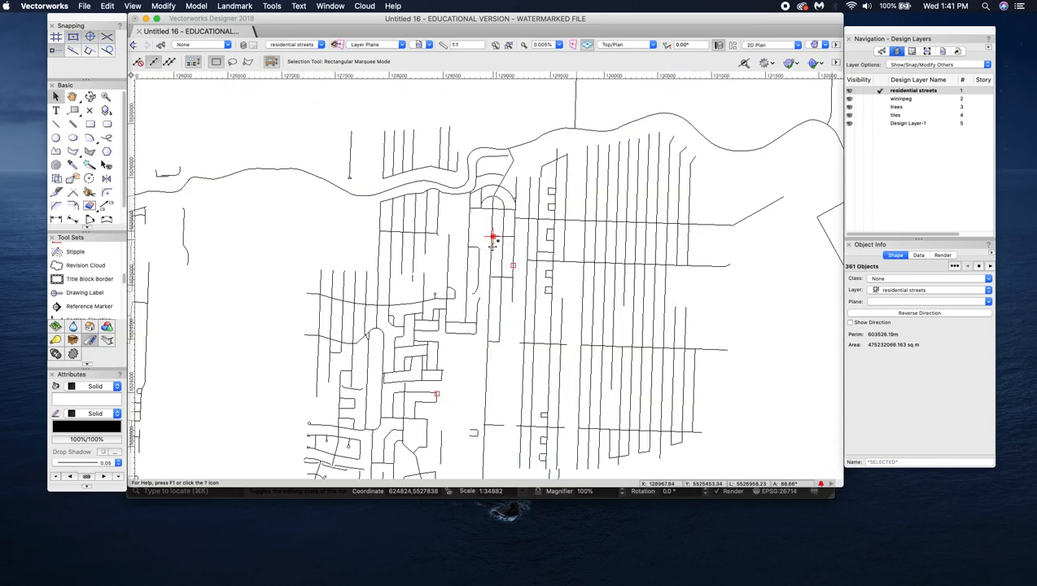
scroll(473, 291, down, 8)
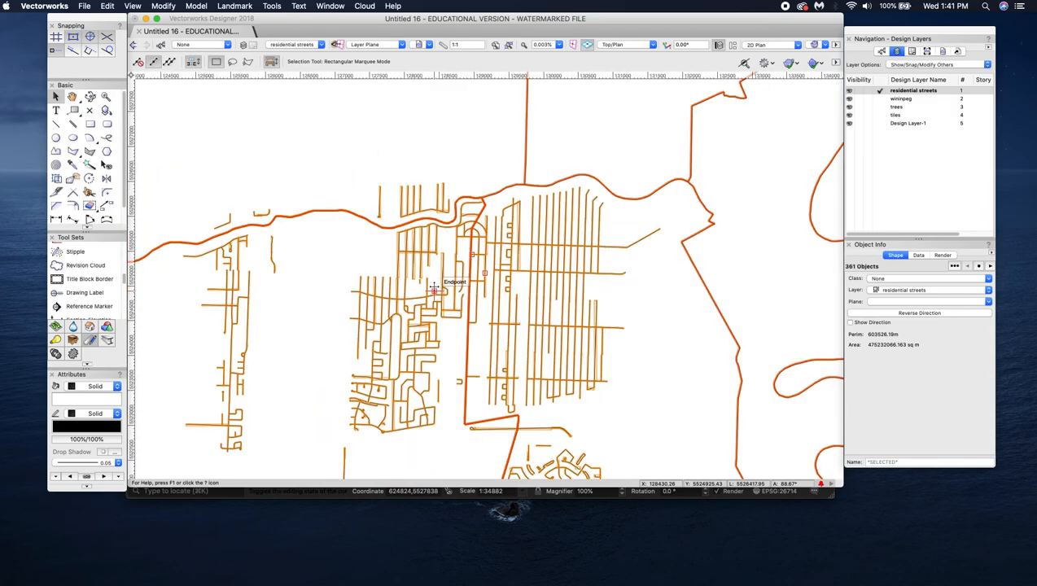
scroll(447, 289, down, 4)
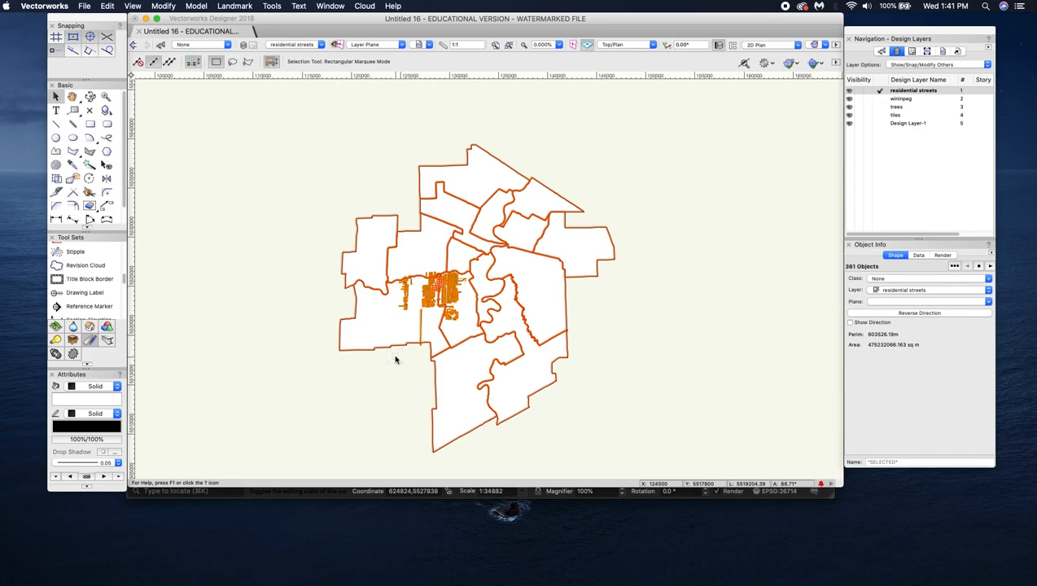
scroll(395, 359, up, 4)
scroll(350, 179, up, 2)
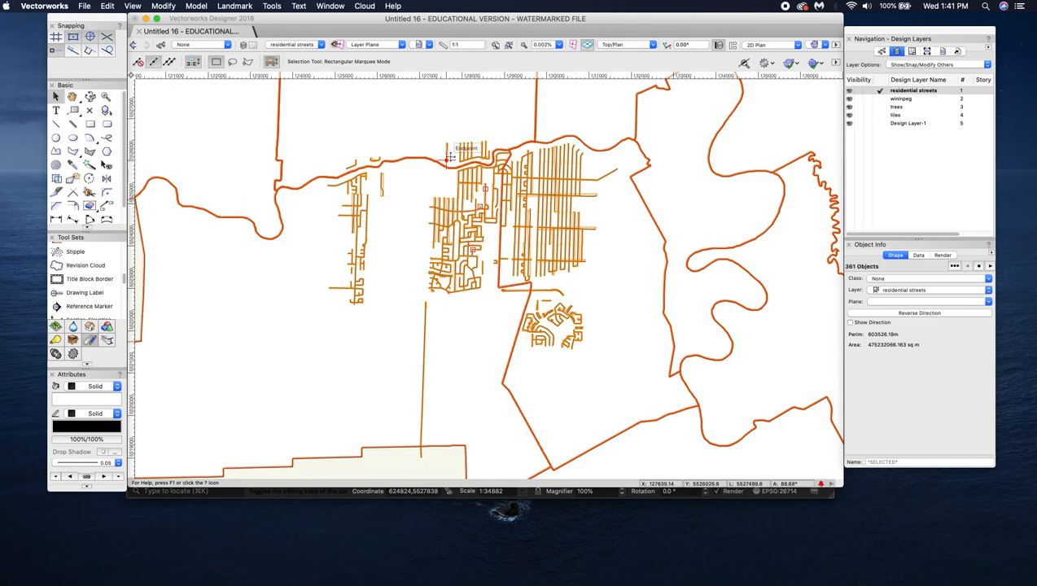
scroll(447, 145, up, 1)
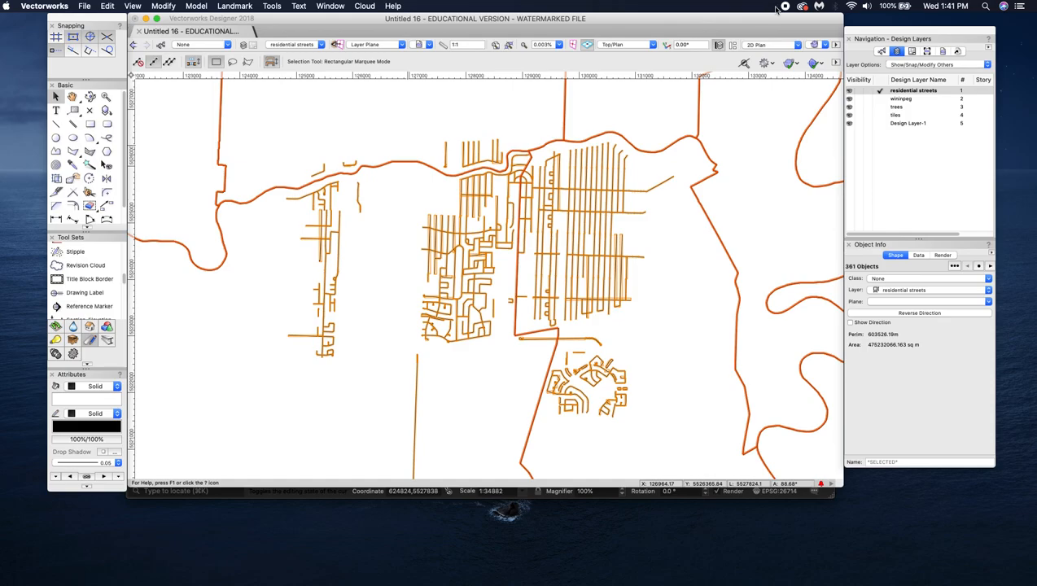